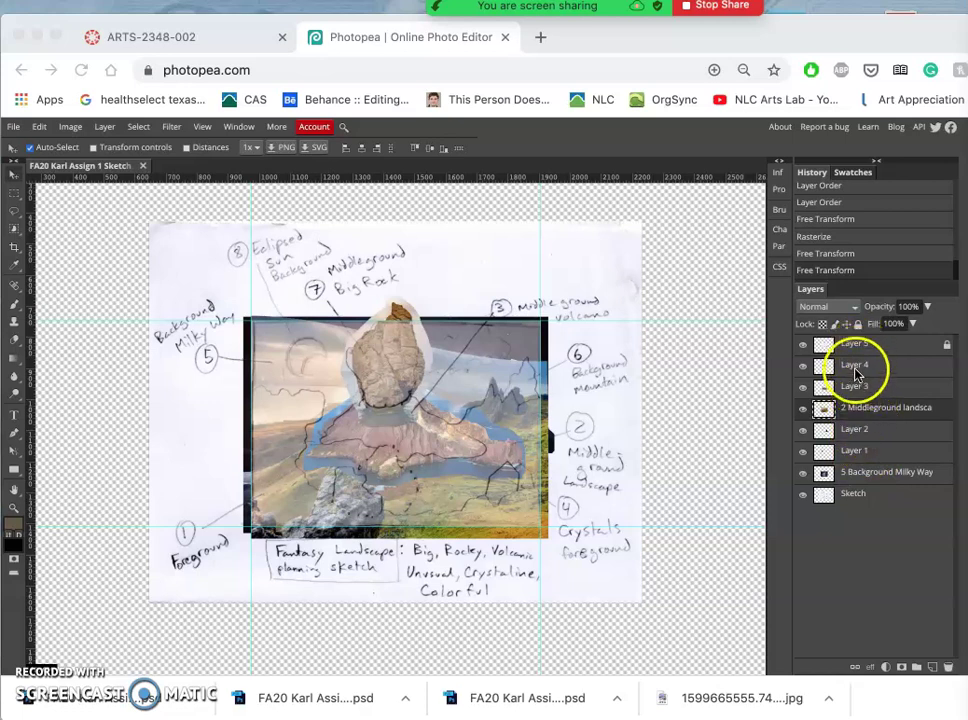
Toggle Layer 5's visibility on and off to compare the sketch overlay with the collage beneath
click(802, 346)
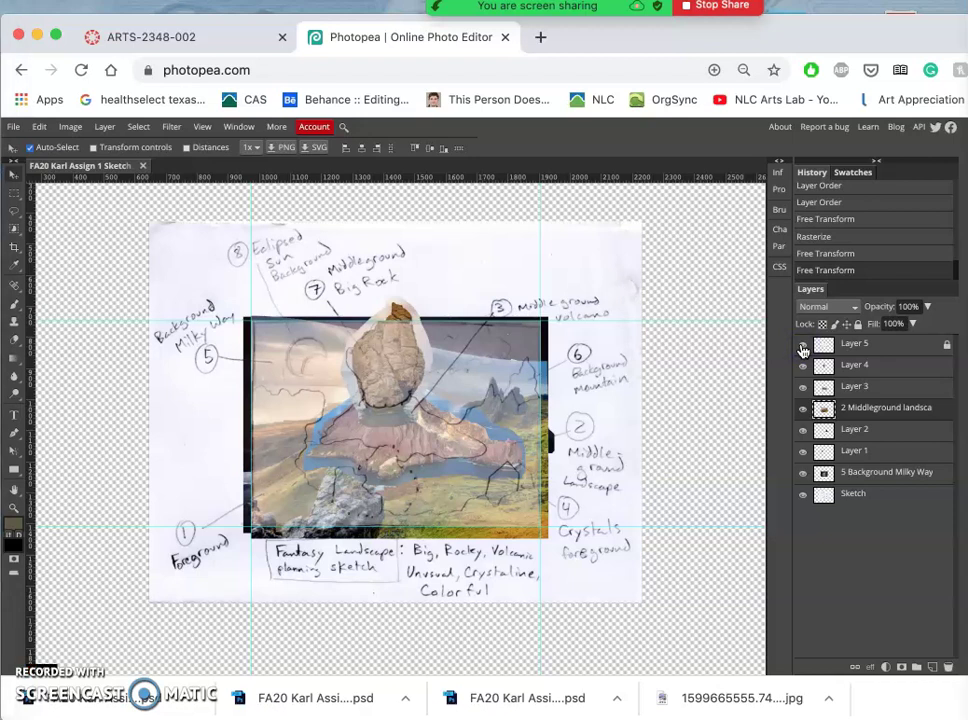
click(803, 347)
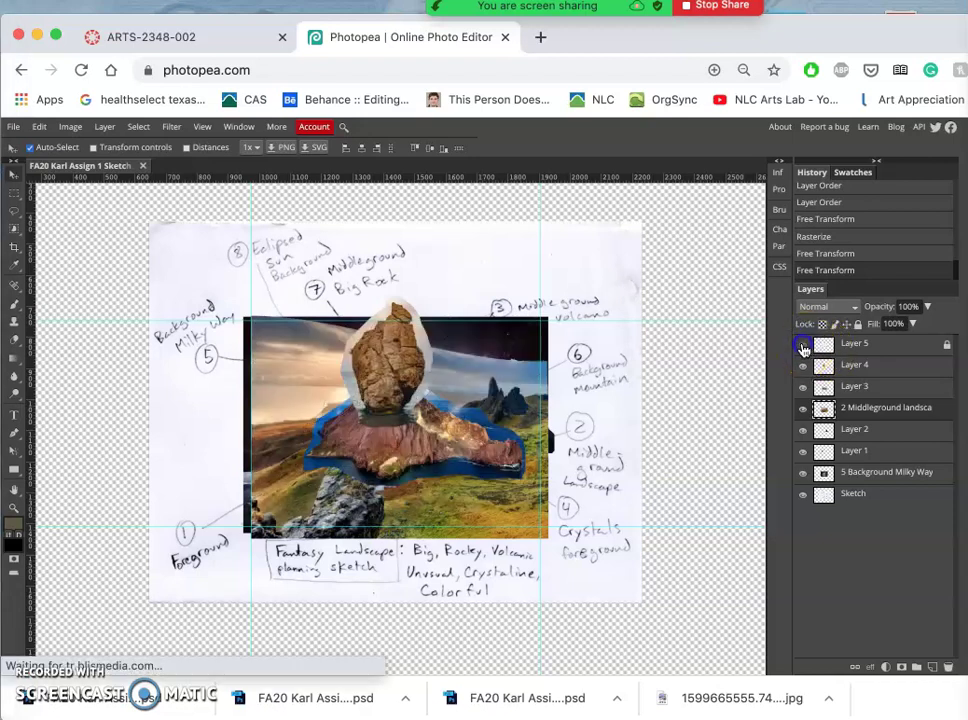
click(803, 347)
click(803, 347)
click(803, 347)
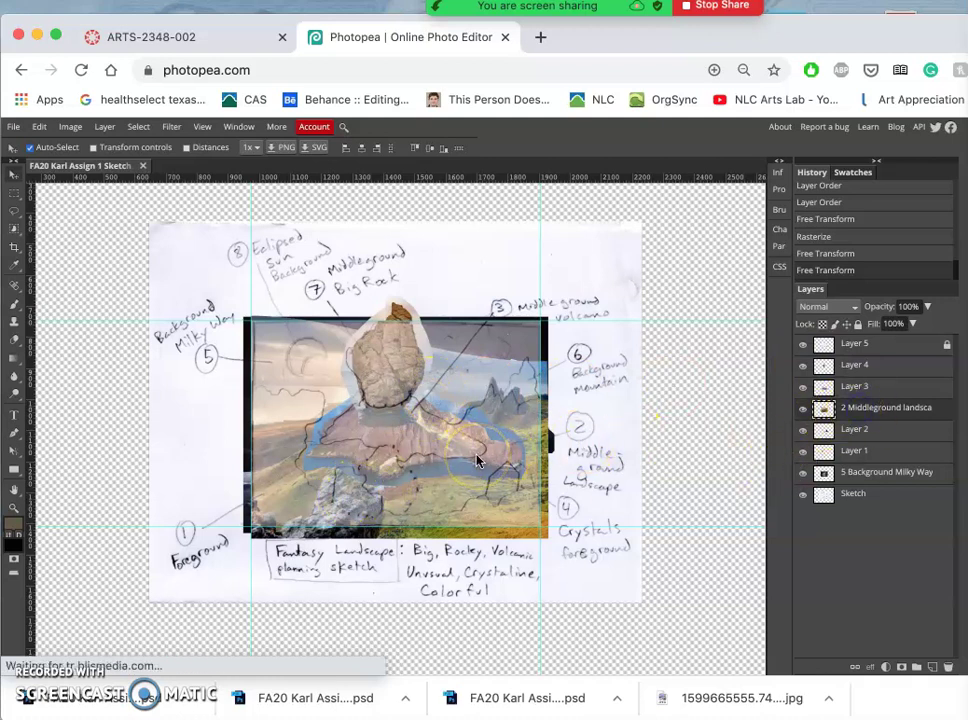
Try flipping the 2 Middleground landscape layer horizontally in Free Transform, and flip it back
key(ctrl+alt+t)
click(458, 402)
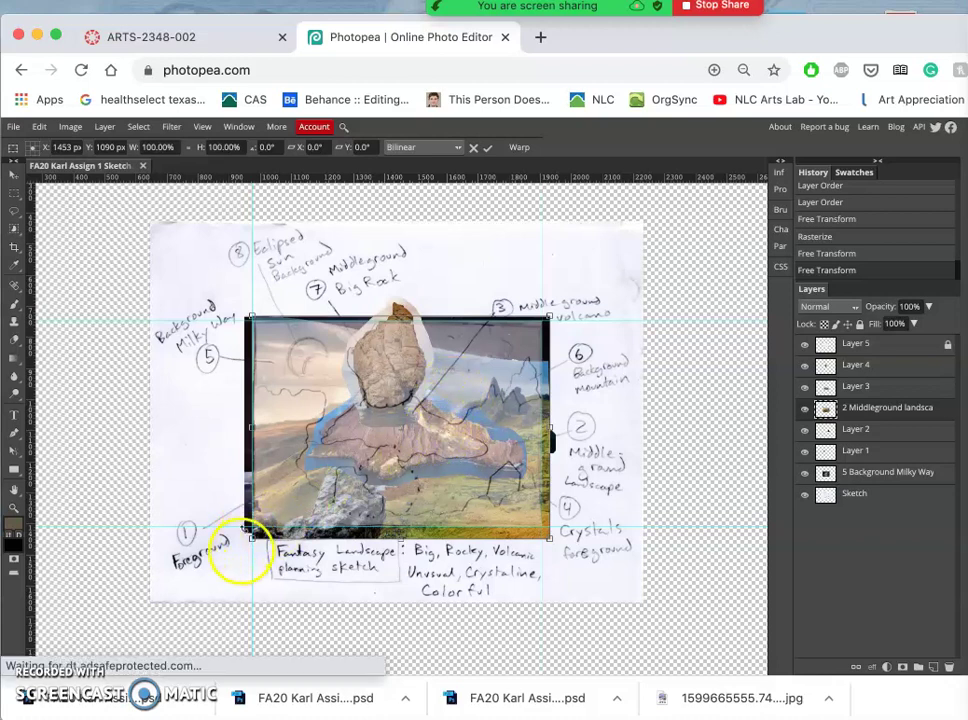
right_click(475, 428)
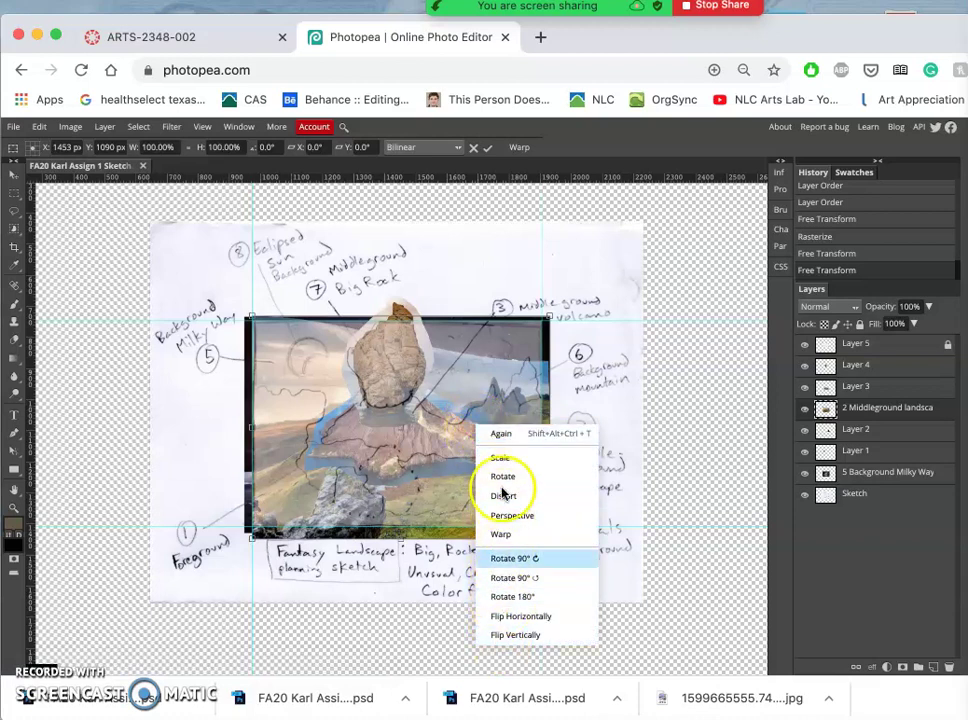
click(502, 617)
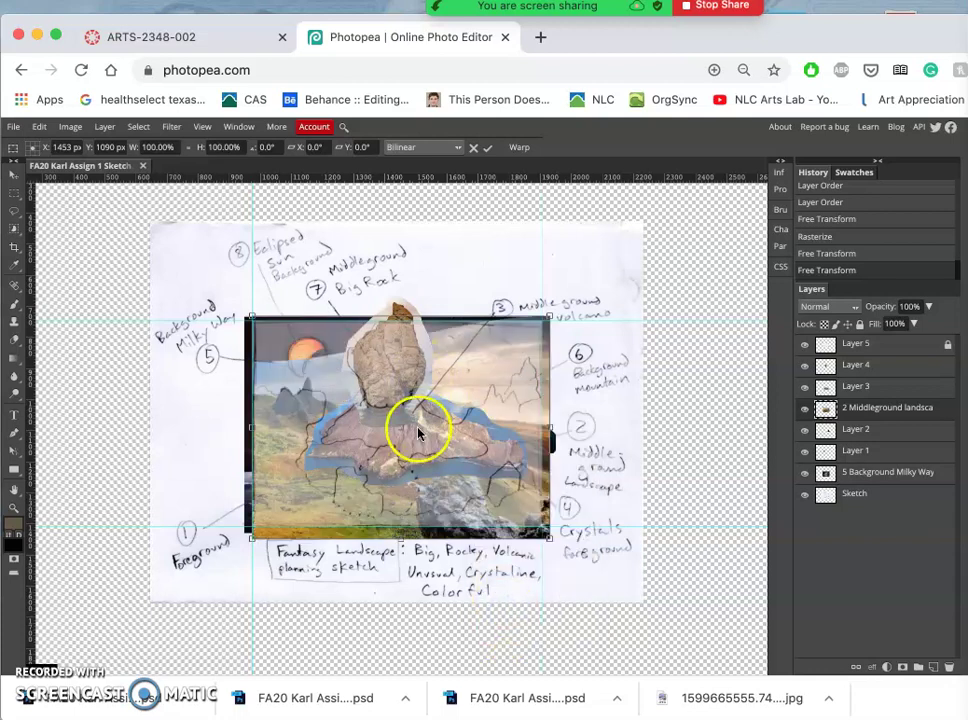
right_click(418, 432)
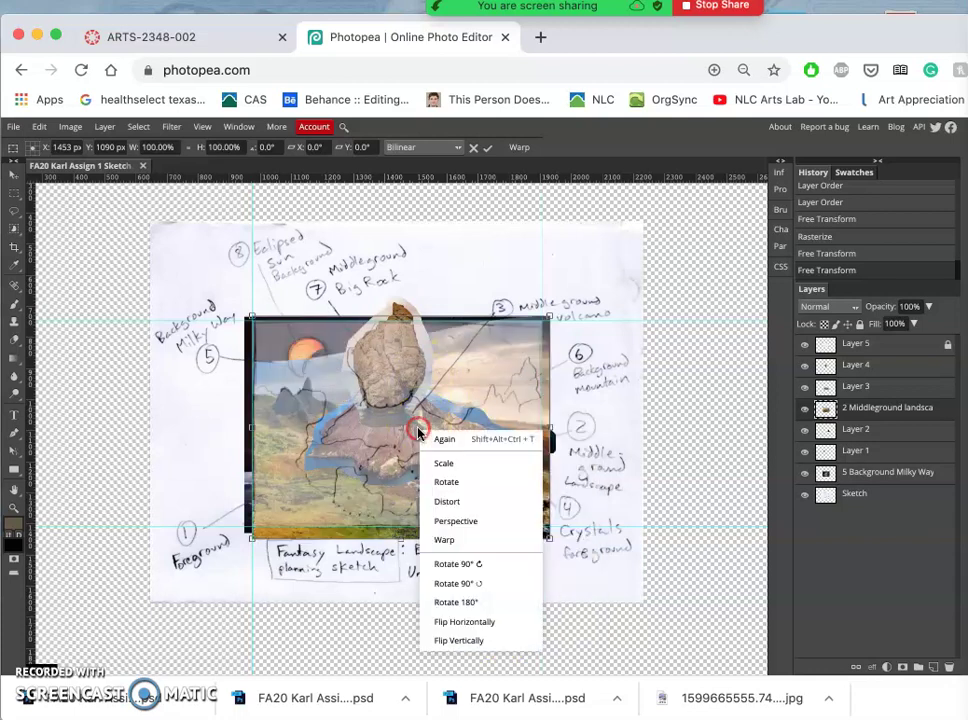
click(443, 619)
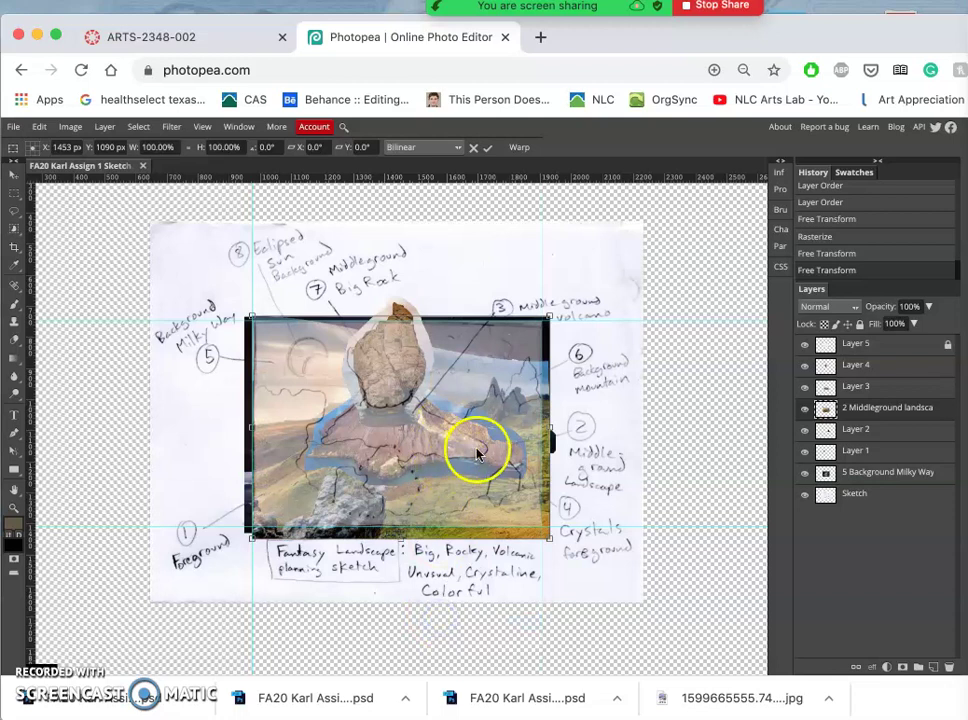
Try warping the 2 Middleground landscape layer to shift its rock toward the sketched outline, and undo the warp
right_click(477, 452)
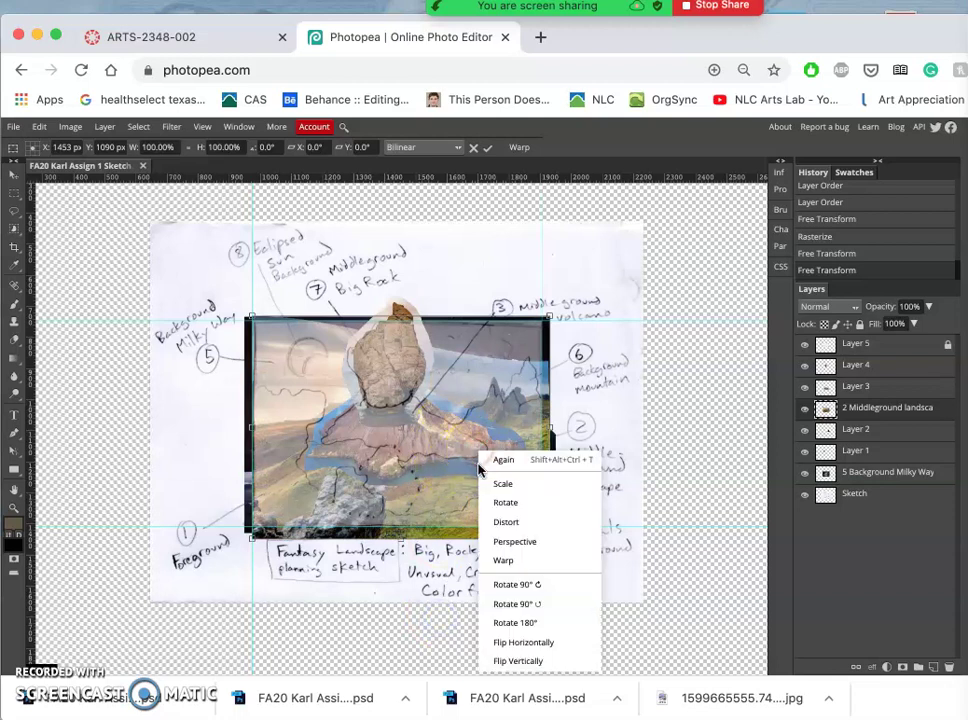
click(480, 557)
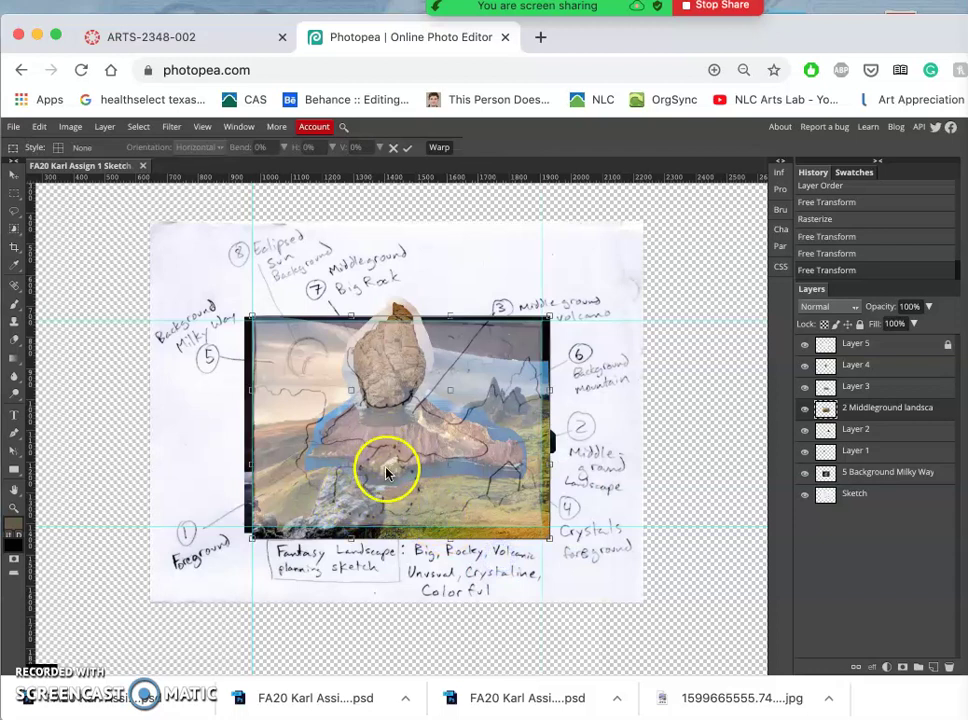
mouse_move(387, 472)
mouse_down()
mouse_move(395, 465)
mouse_move(341, 508)
mouse_move(352, 510)
mouse_move(318, 518)
mouse_up()
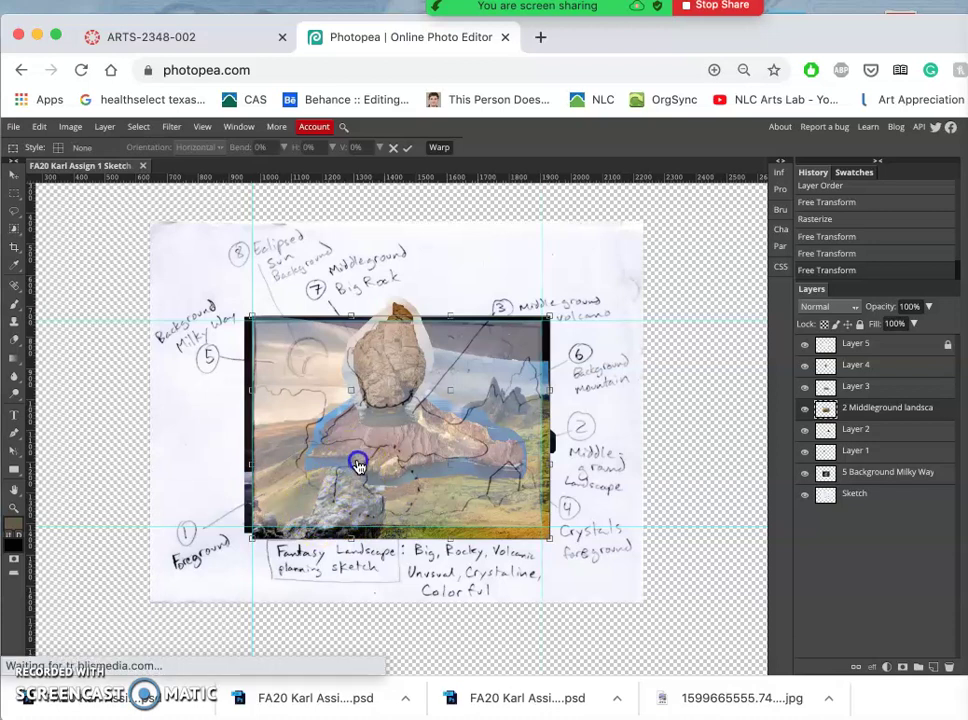
drag(382, 447, 389, 441)
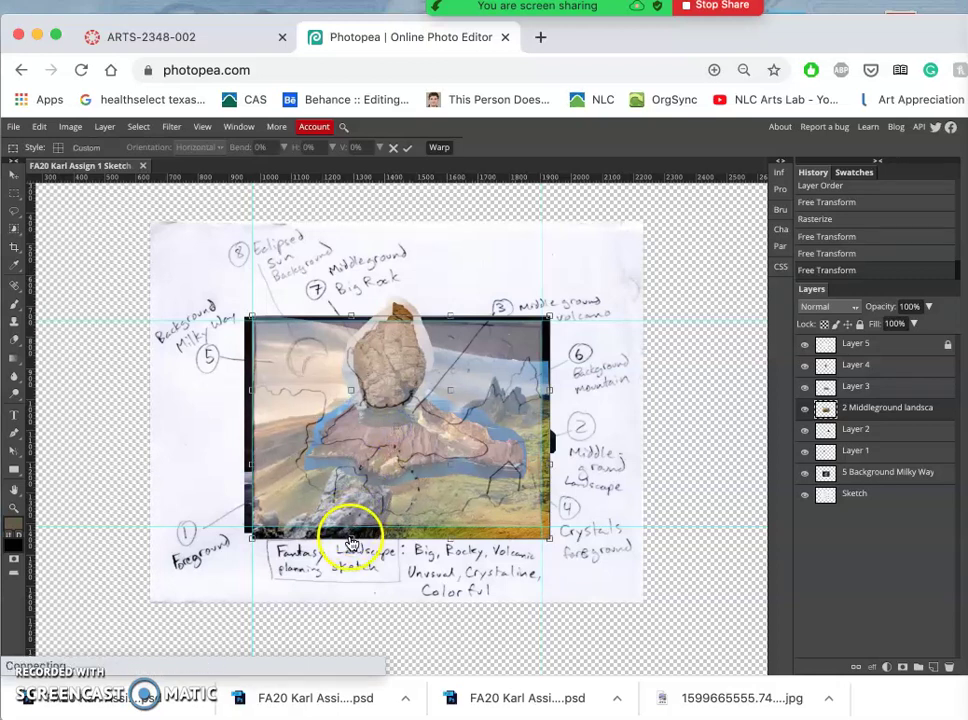
drag(351, 539, 371, 515)
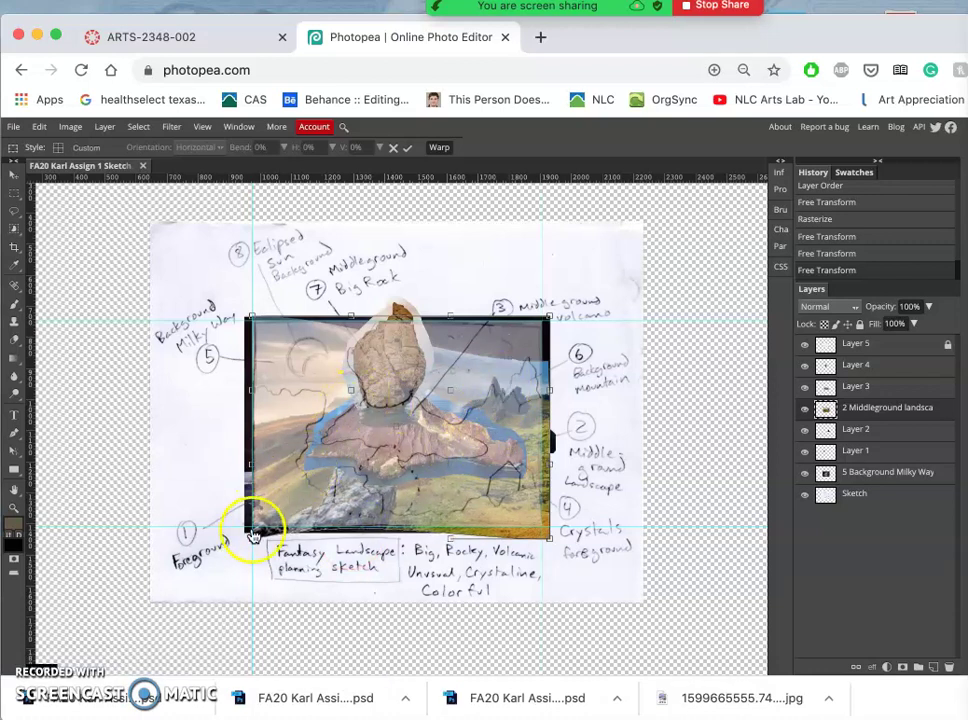
mouse_move(260, 519)
mouse_down()
mouse_move(274, 507)
mouse_move(283, 519)
mouse_up()
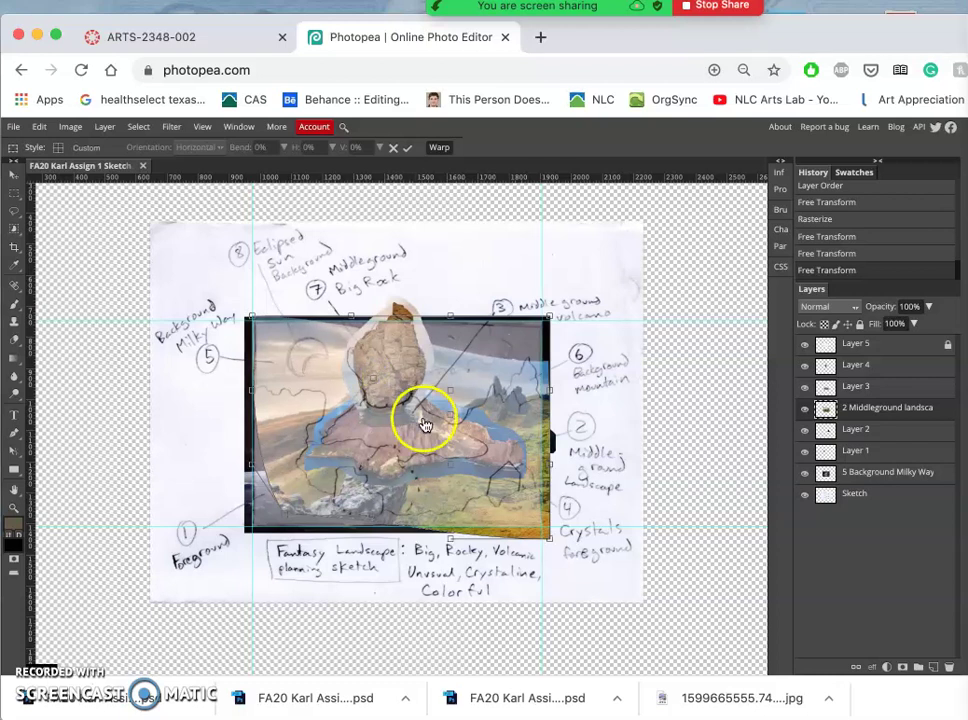
key(Return)
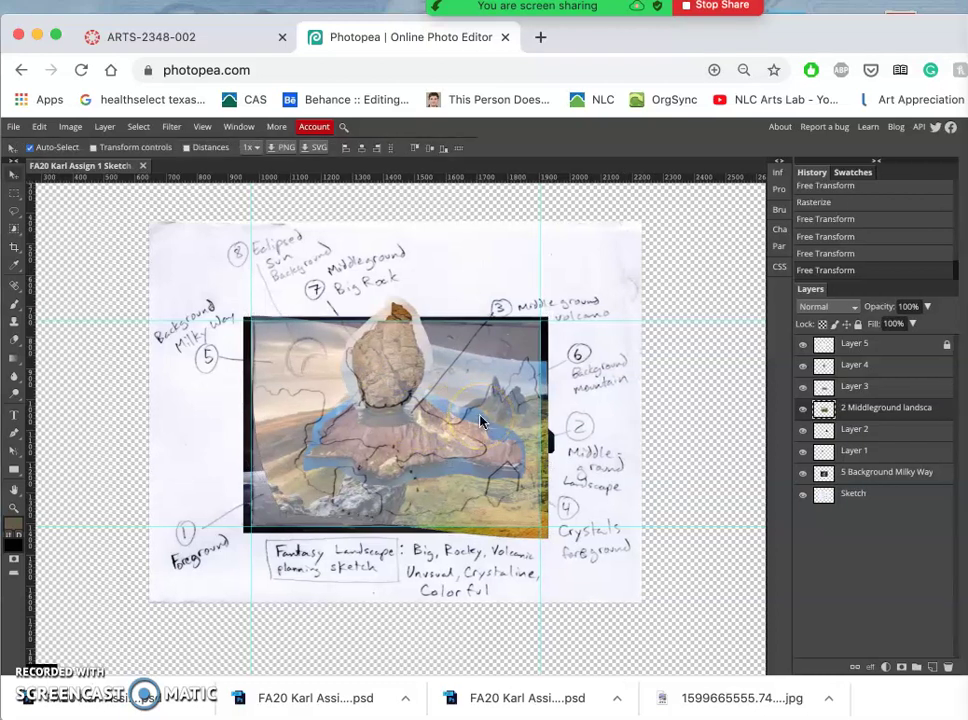
key(ctrl+z)
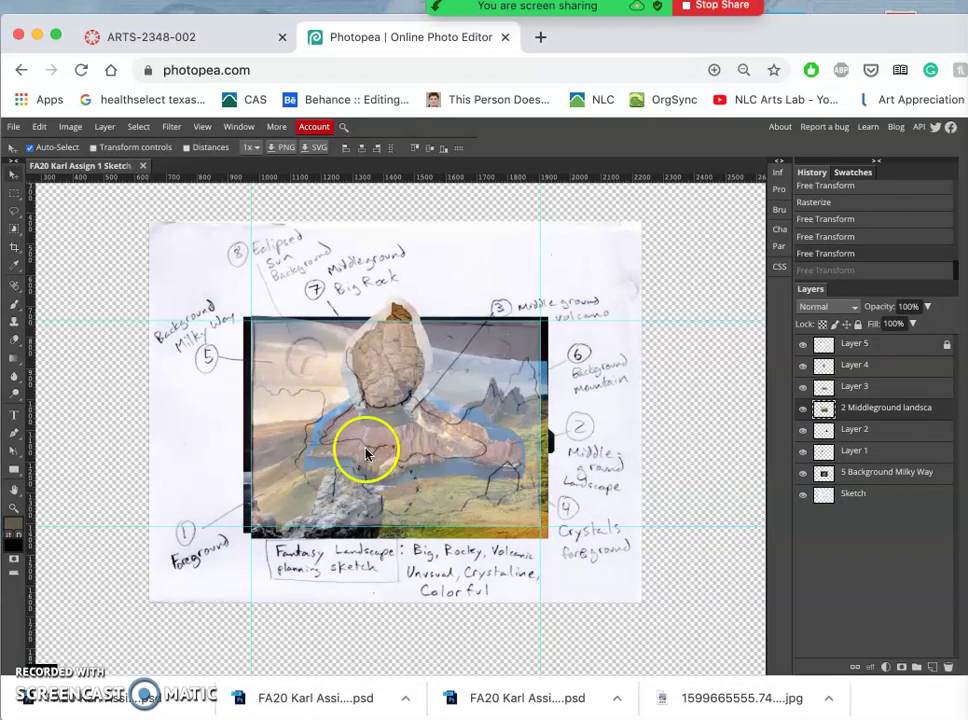
With Layer 5 hidden, copy the lassoed rock from the middleground landscape to a new layer and place it directly beneath Layer 5
click(13, 214)
click(802, 344)
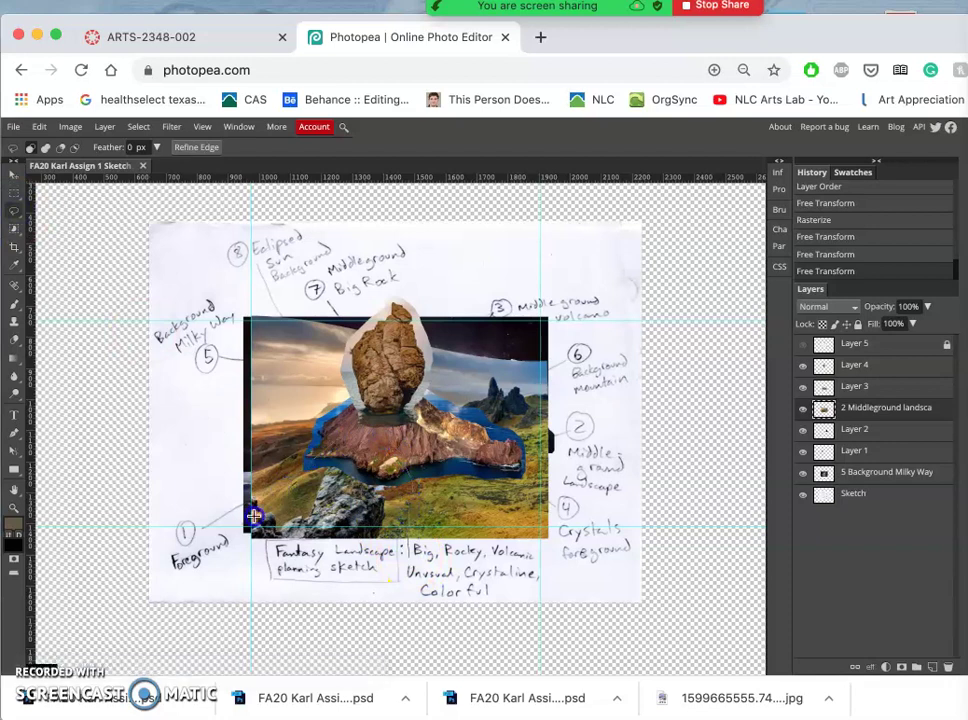
click(411, 536)
key(ctrl+j)
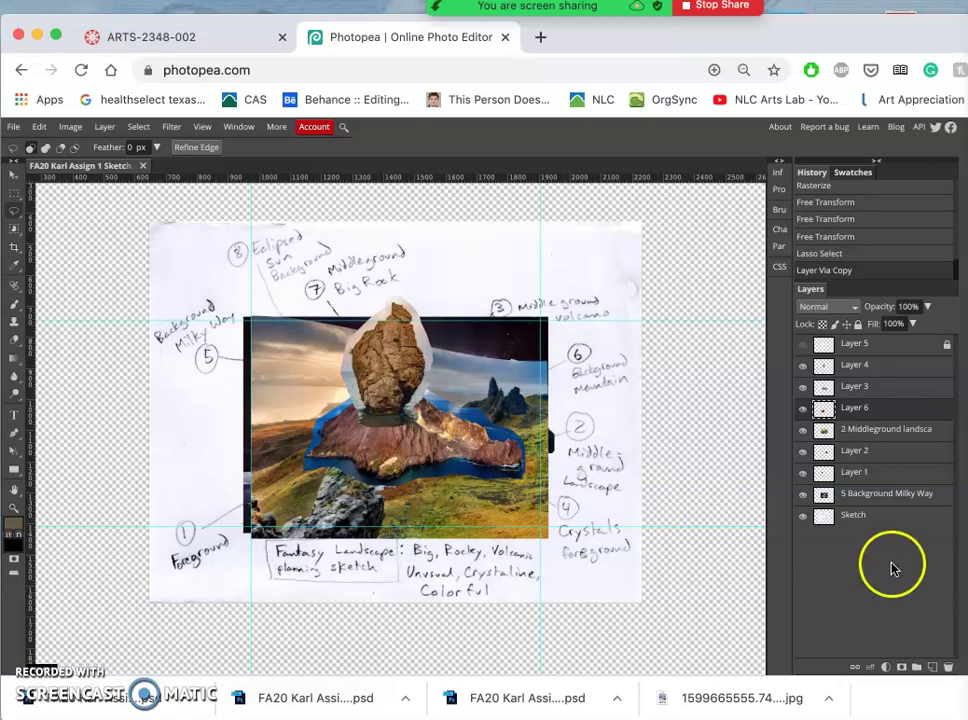
drag(860, 413, 860, 366)
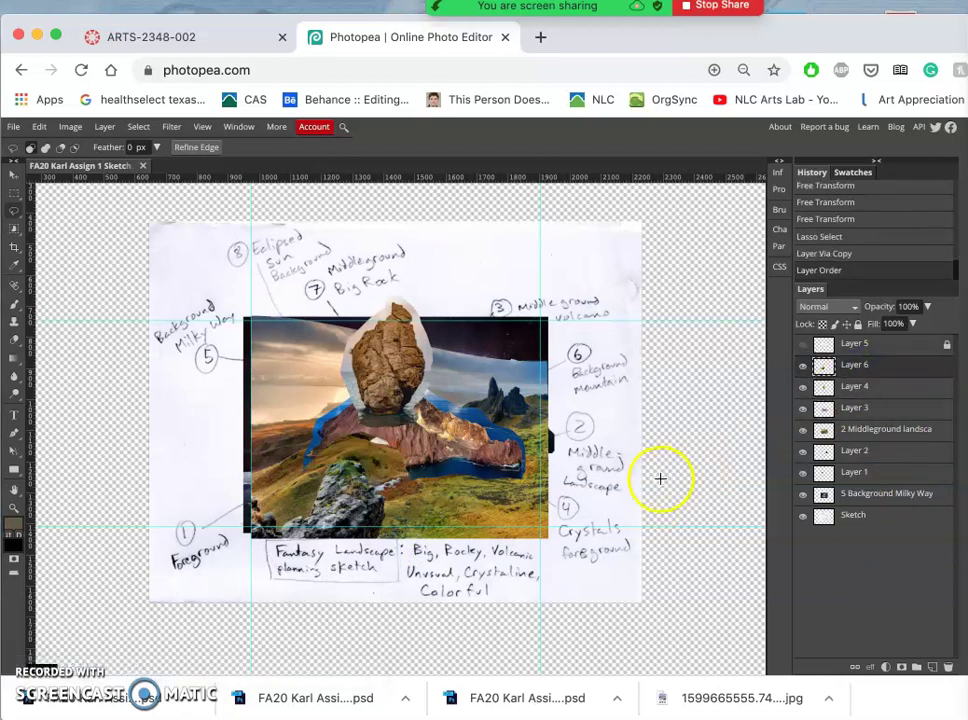
Lasso and delete the surplus grass and hillside around the rock on Layer 6, and clear the selection
click(14, 215)
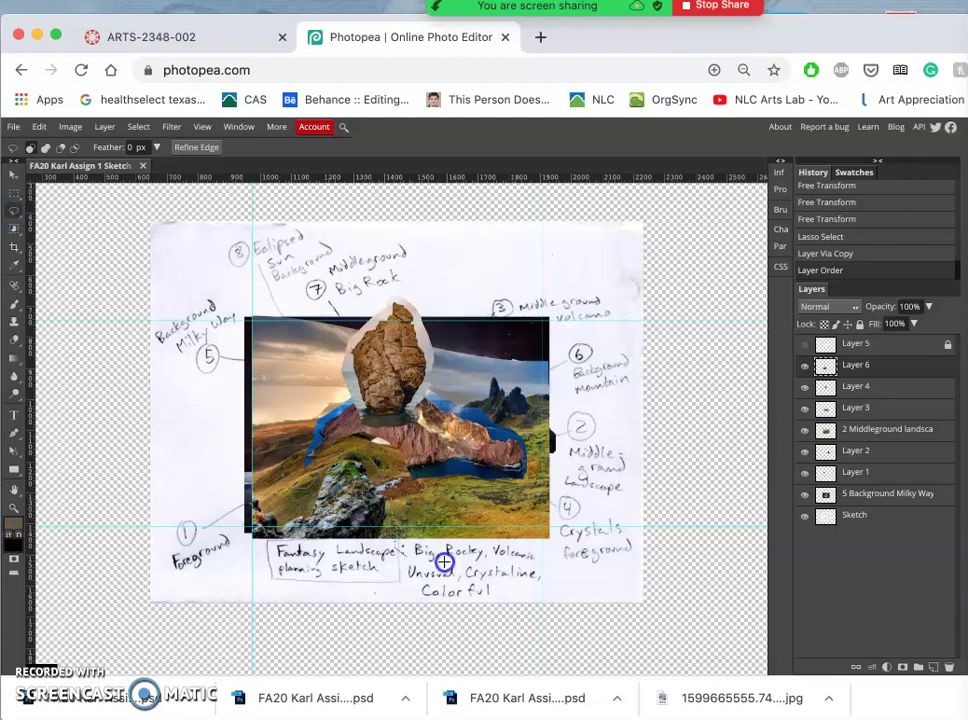
click(325, 424)
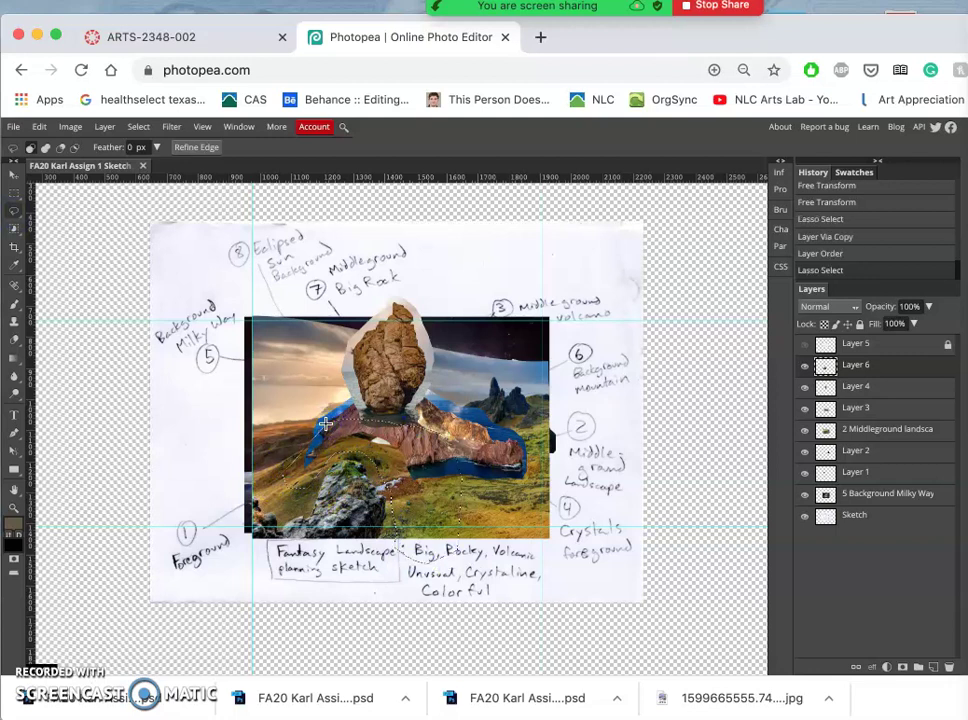
key(Delete)
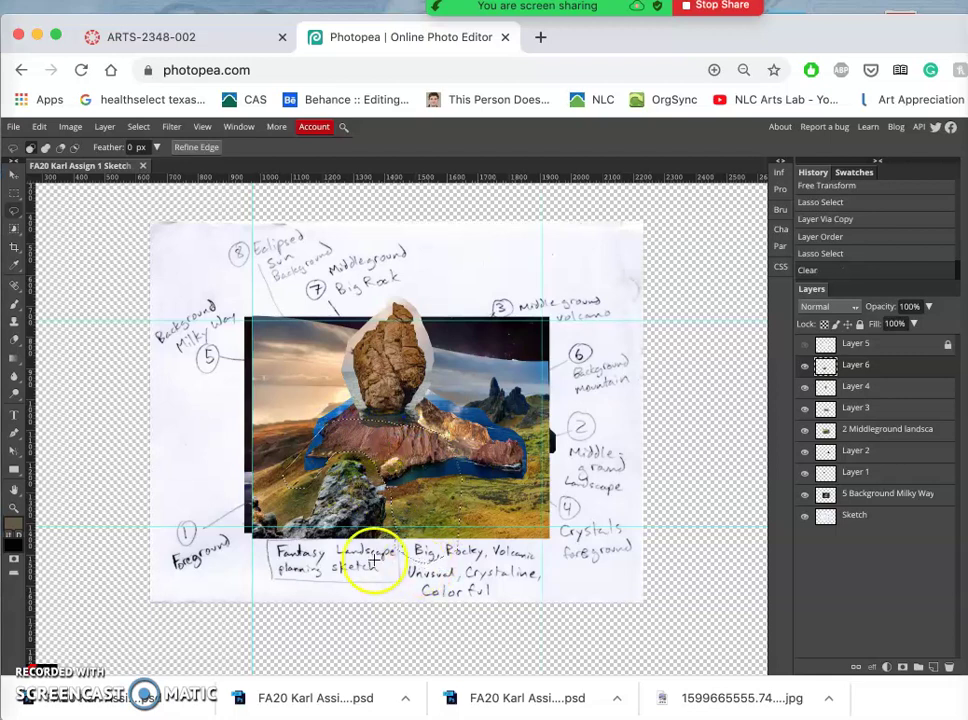
click(111, 304)
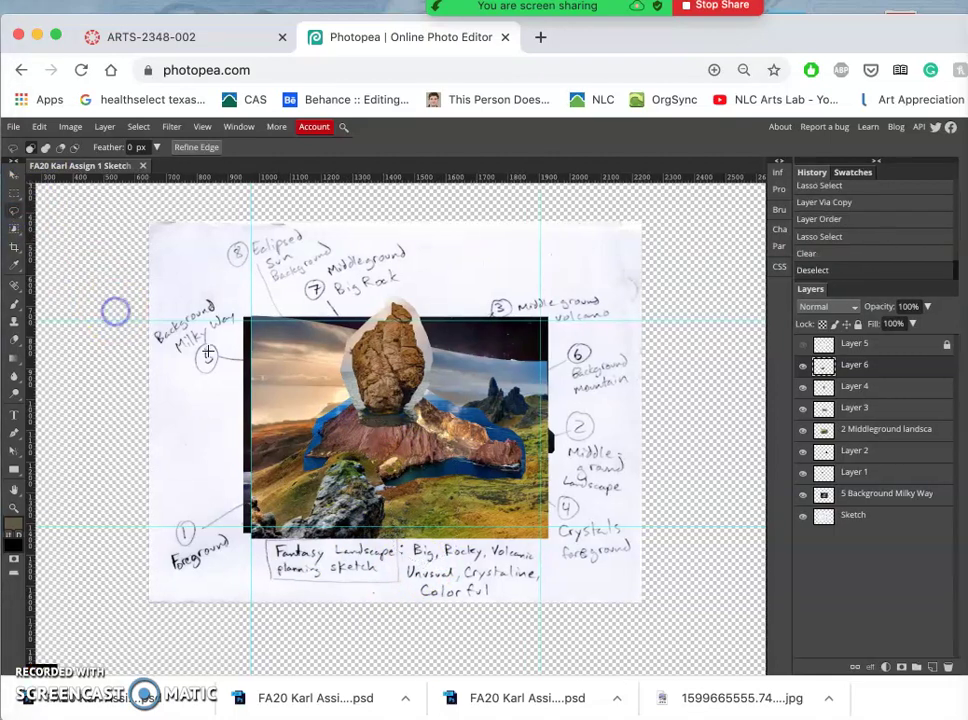
Show Layer 5 and move the copied rock right and slightly up to match the sketched rock outline
click(804, 344)
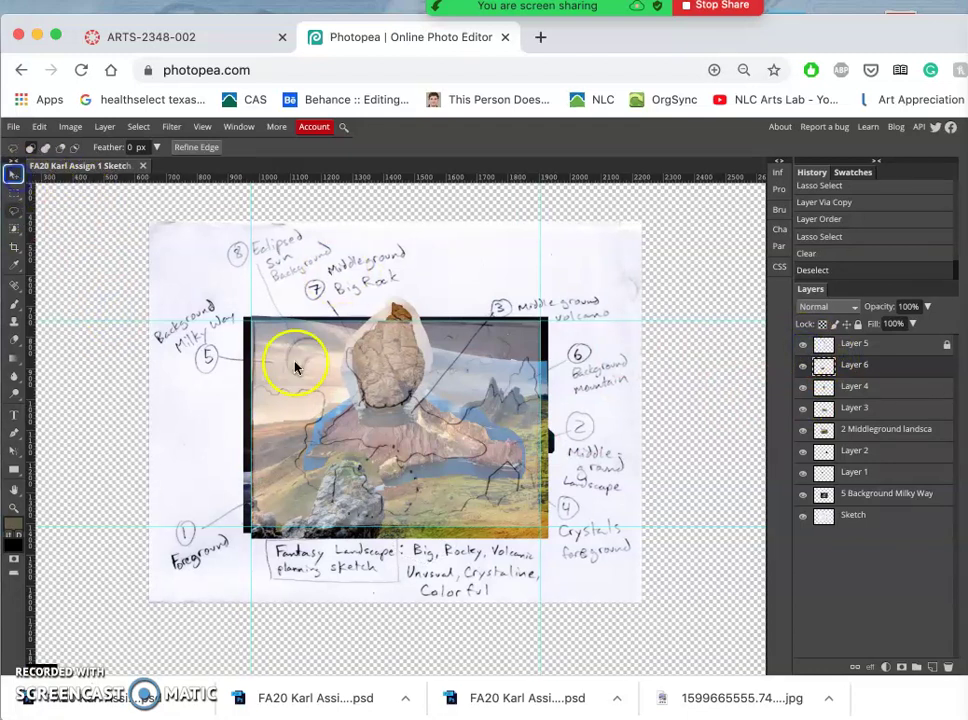
drag(362, 503, 394, 491)
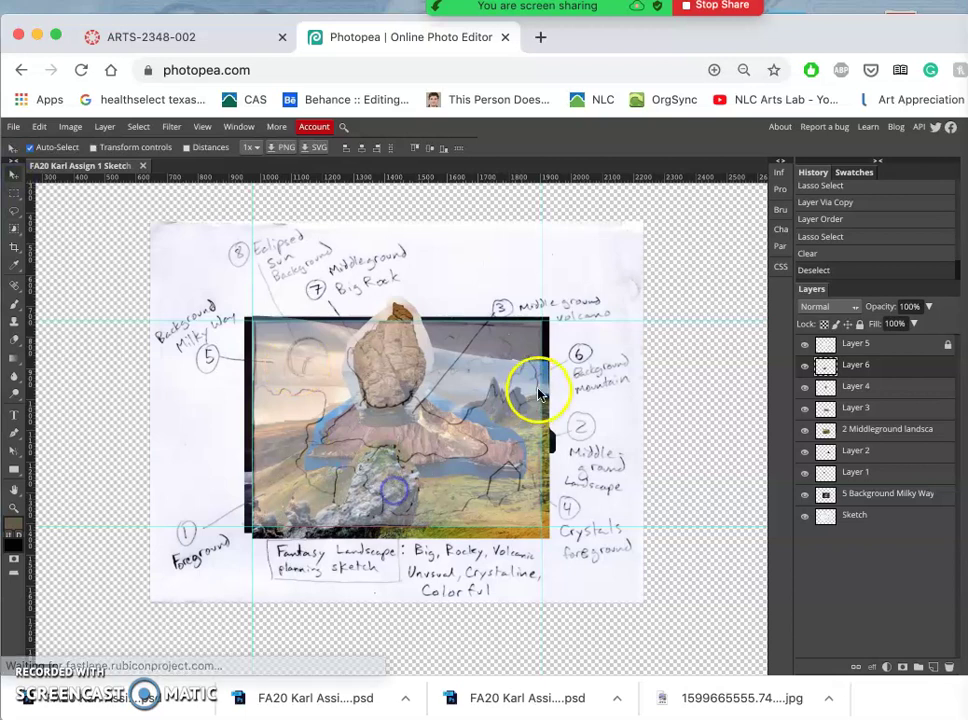
drag(538, 393, 500, 412)
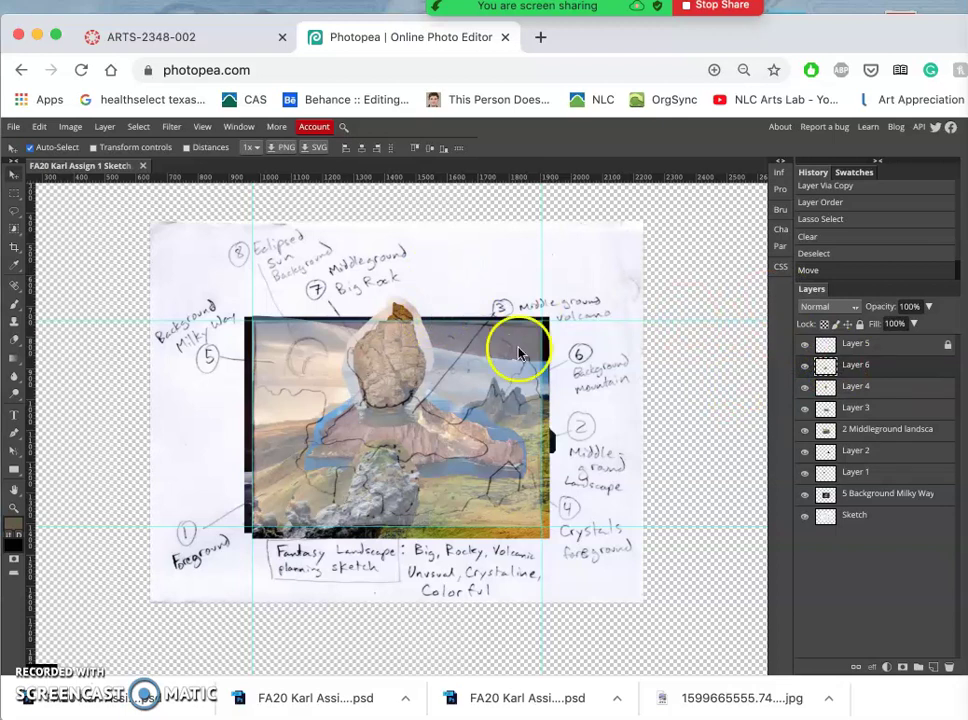
mouse_move(497, 408)
mouse_down()
mouse_move(447, 435)
mouse_move(460, 394)
mouse_move(497, 418)
mouse_up()
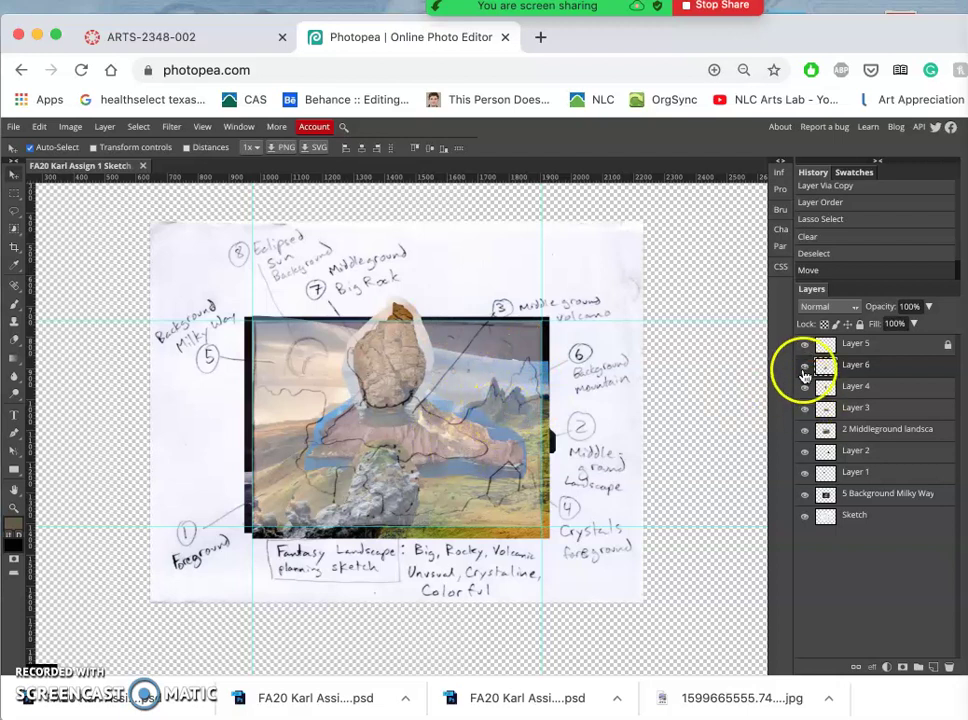
Toggle Layer 5's visibility to check the repositioned rock against the sketch
click(805, 345)
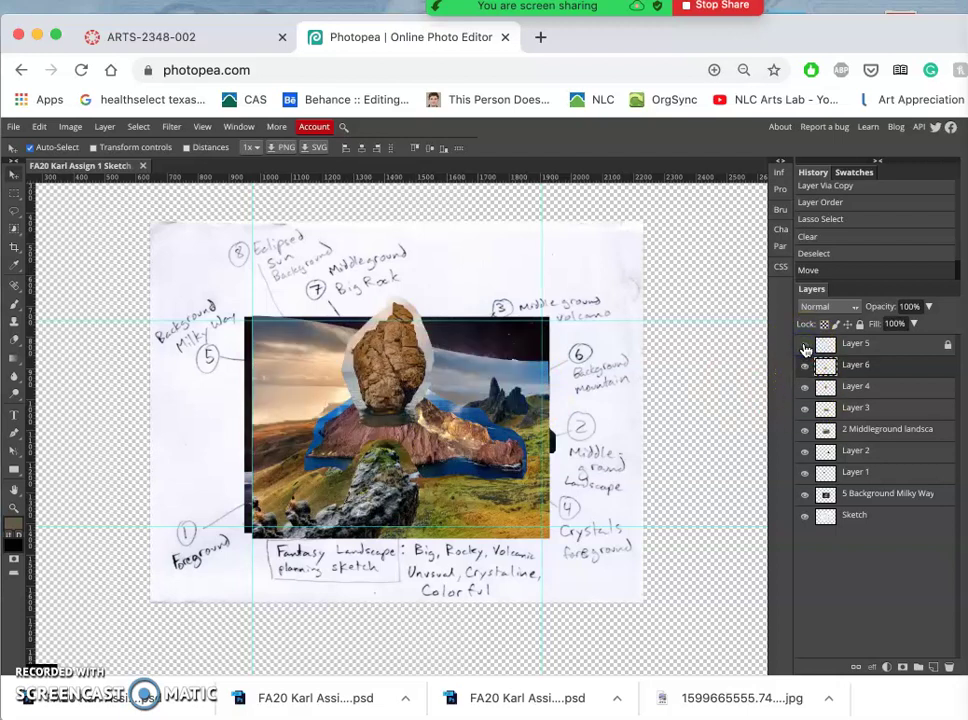
click(805, 345)
click(805, 345)
click(805, 345)
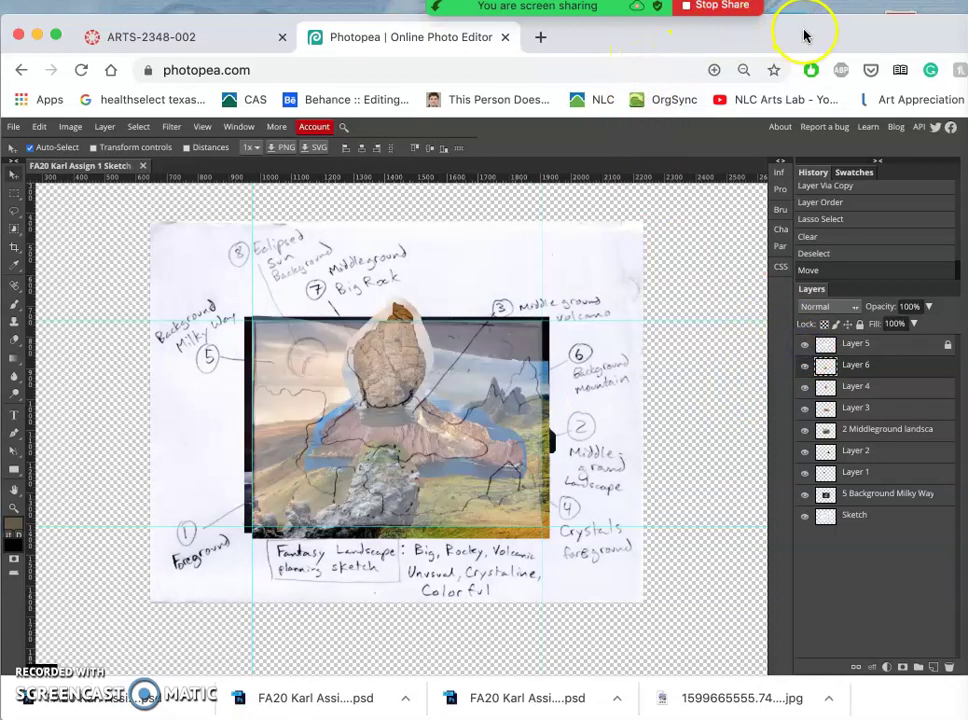
Switch to the reference images folder in Finder and place 1 FOREGROUND.jpg into the Photopea collage
key(ctrl+Up)
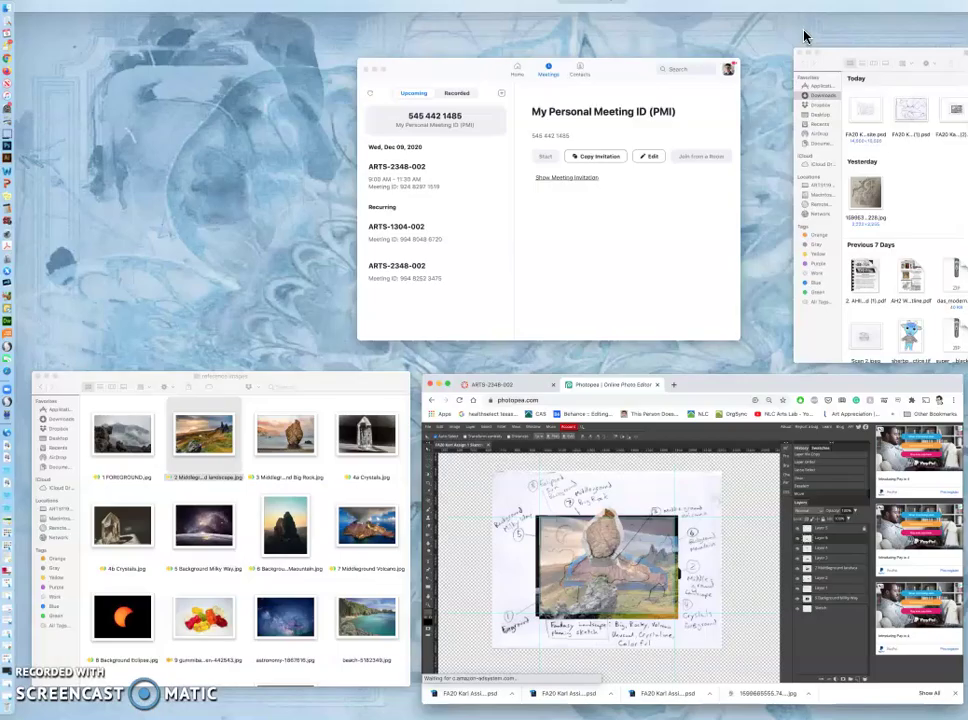
click(222, 528)
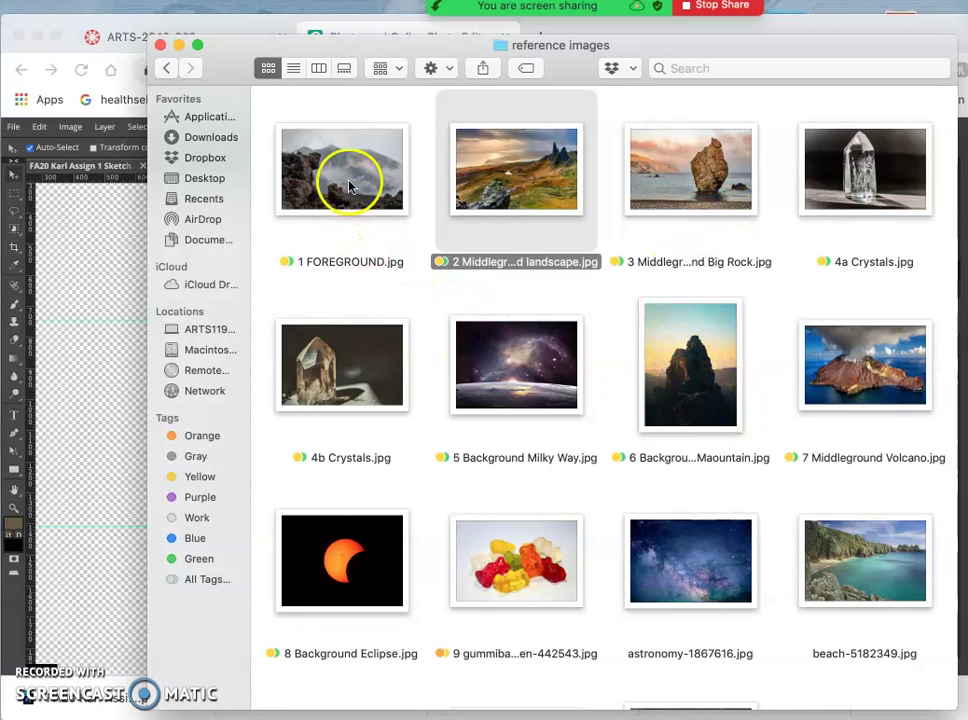
drag(349, 186, 130, 380)
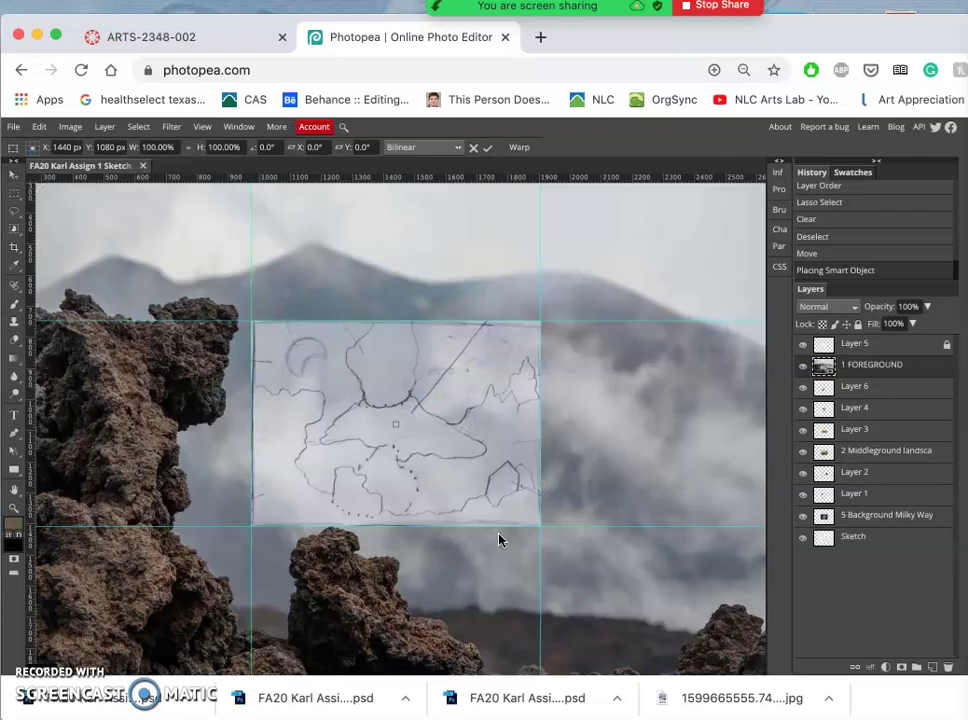
Scale the placed 1 FOREGROUND image to about 40% and move it over the framed area of the sketch
key(super+minus)
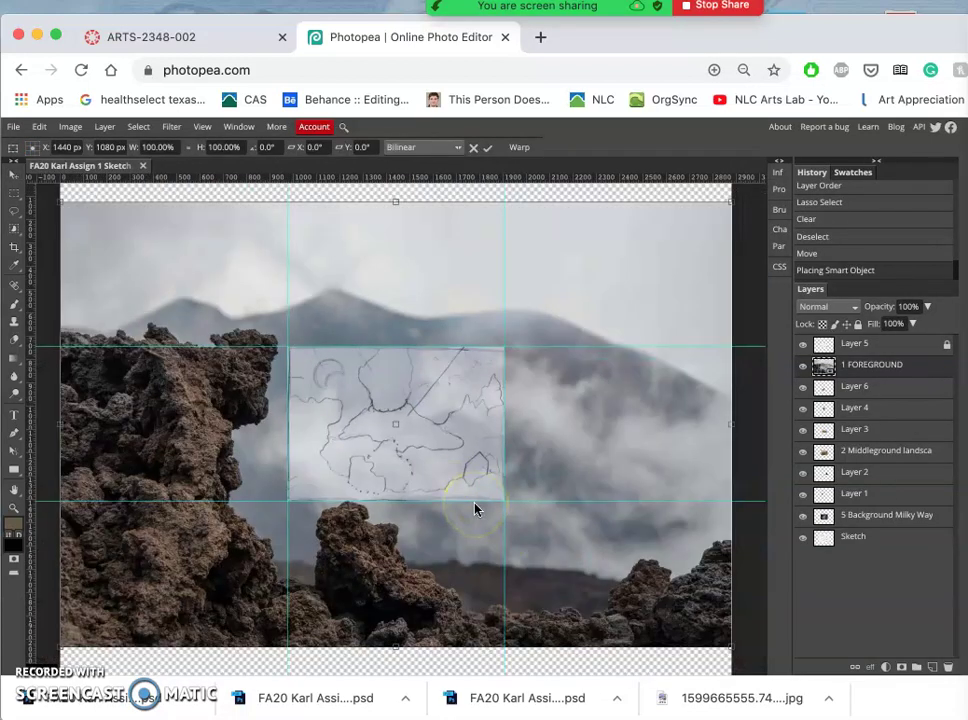
scroll(475, 508, down, 1)
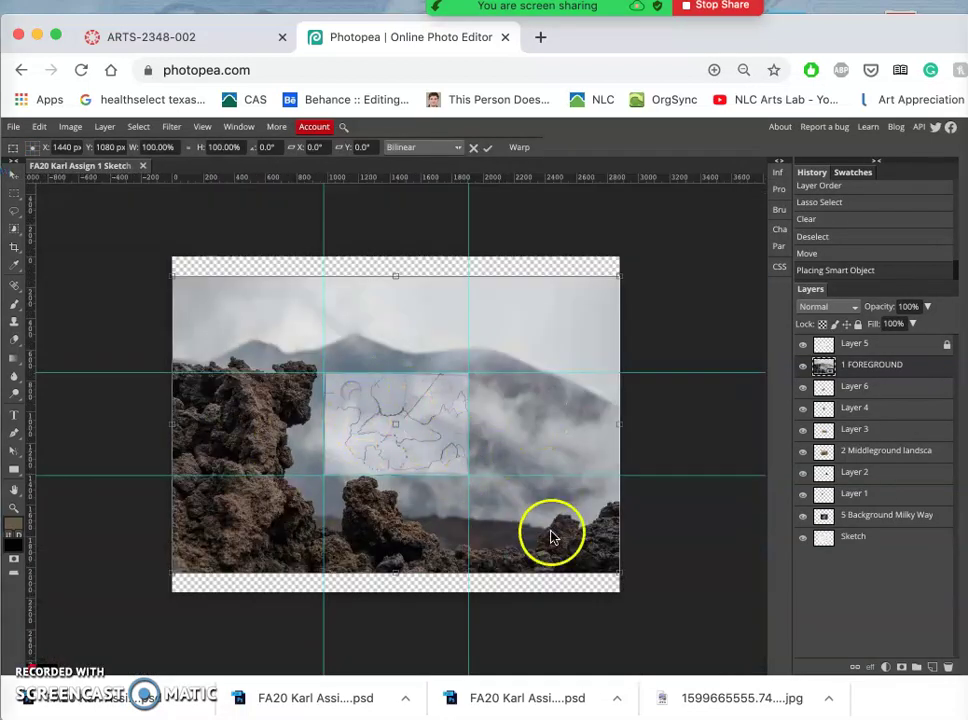
drag(620, 577, 619, 576)
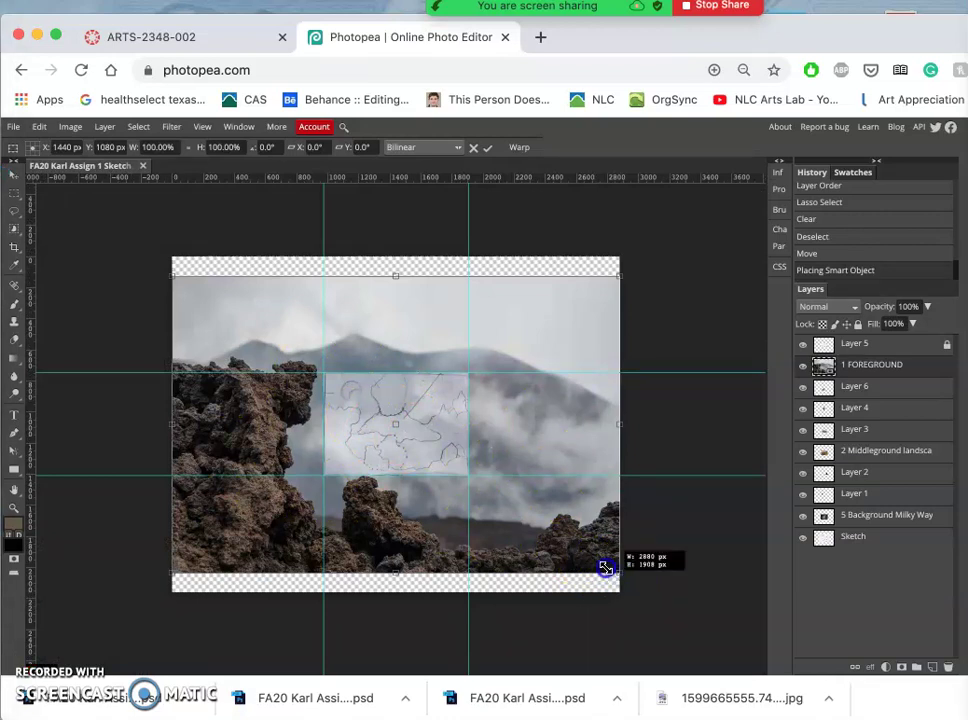
drag(551, 541, 349, 423)
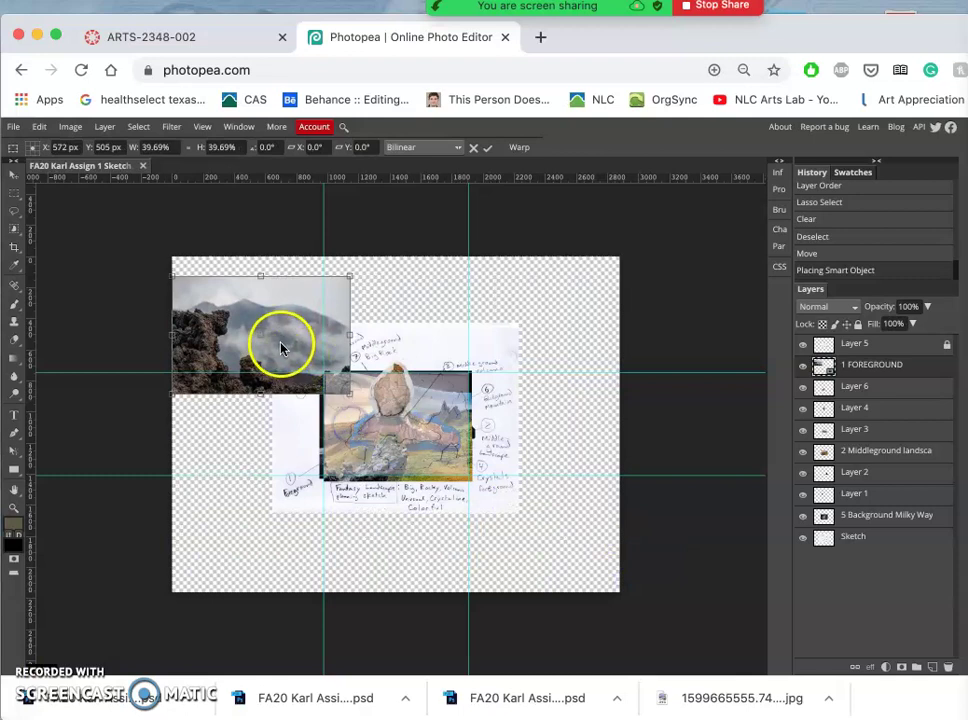
mouse_move(281, 348)
mouse_down()
mouse_move(374, 395)
mouse_move(427, 441)
mouse_up()
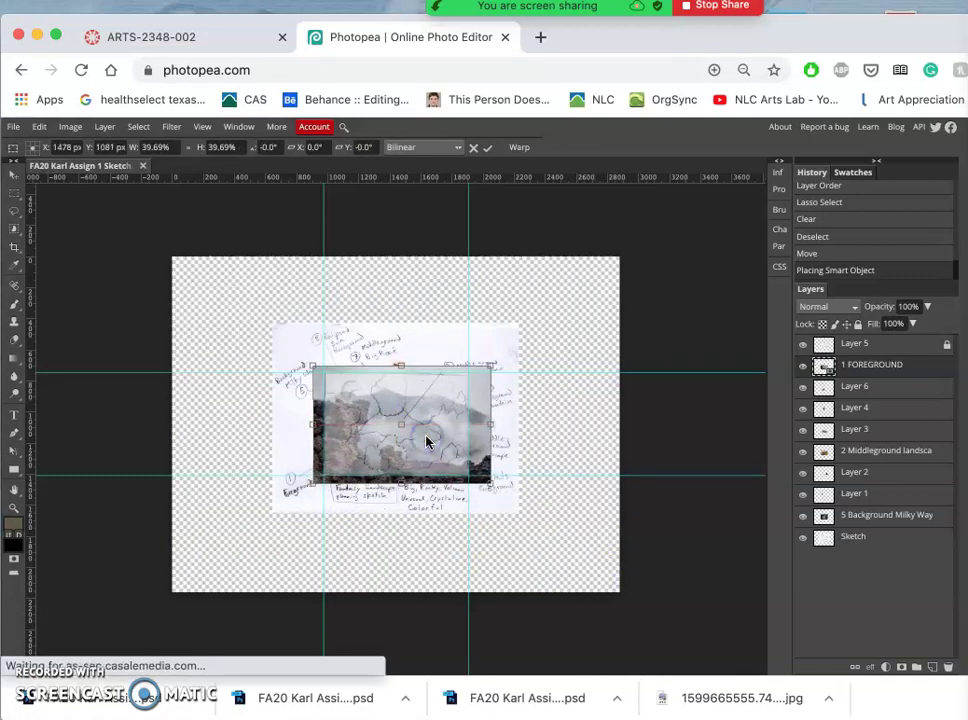
scroll(426, 441, up, 6)
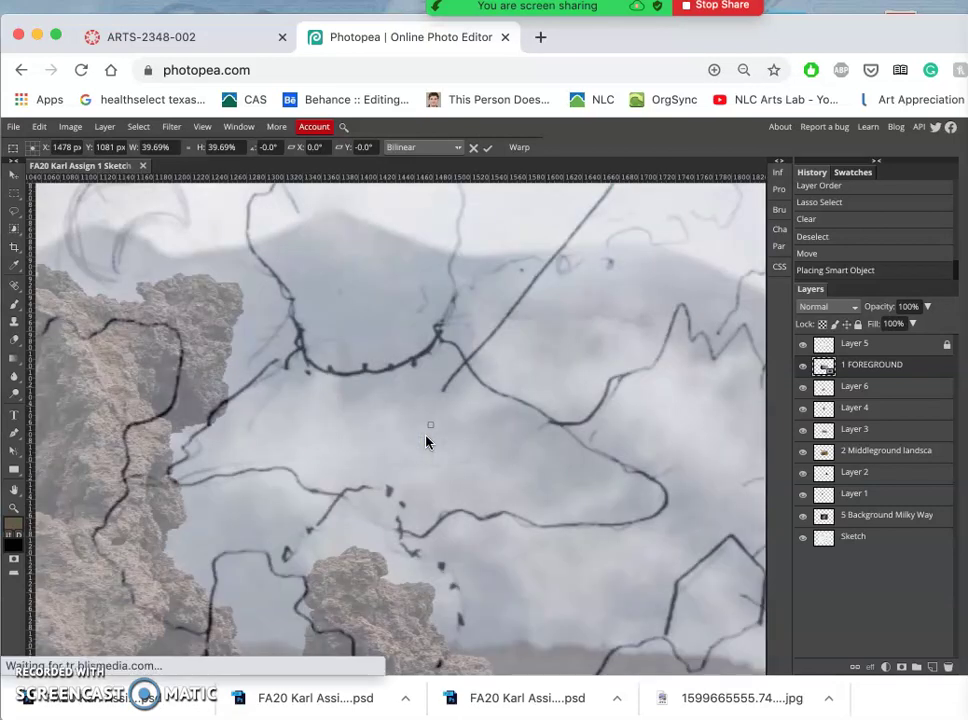
scroll(426, 441, down, 6)
Shrink the foreground image to about 34.6% wide and 34.7% high, fitting its right edge to the frame's right guide
click(452, 407)
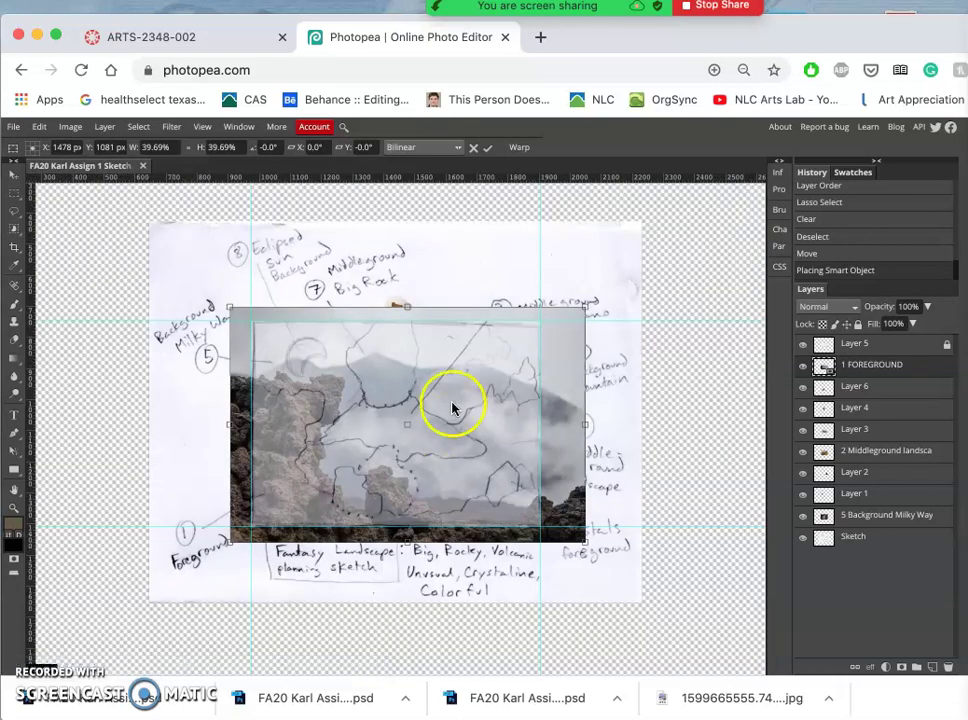
drag(587, 312, 540, 324)
click(471, 383)
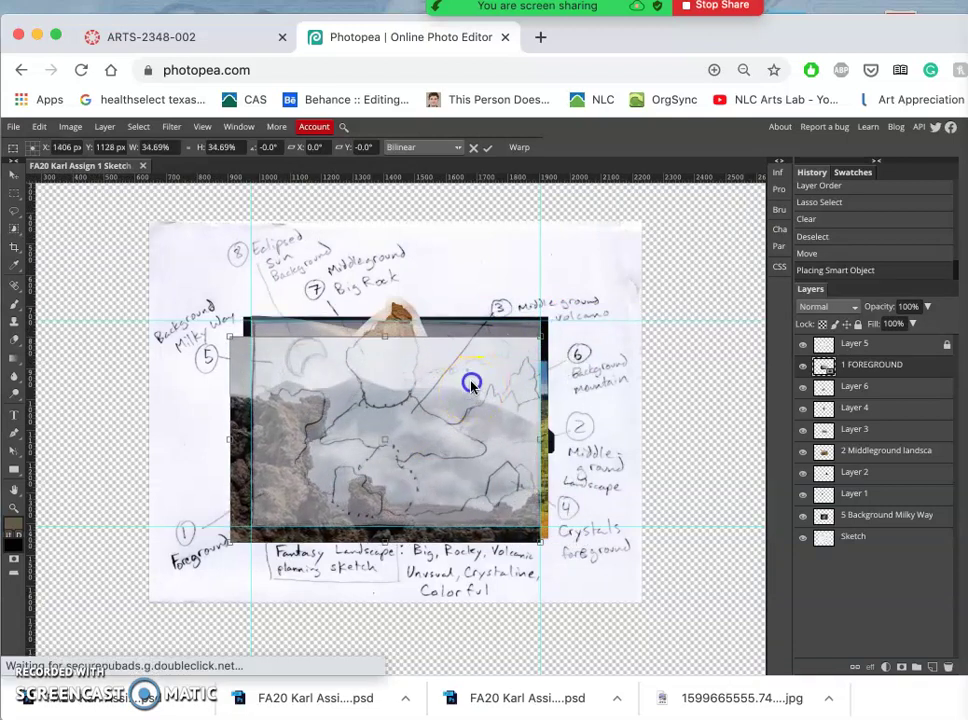
drag(471, 384, 471, 381)
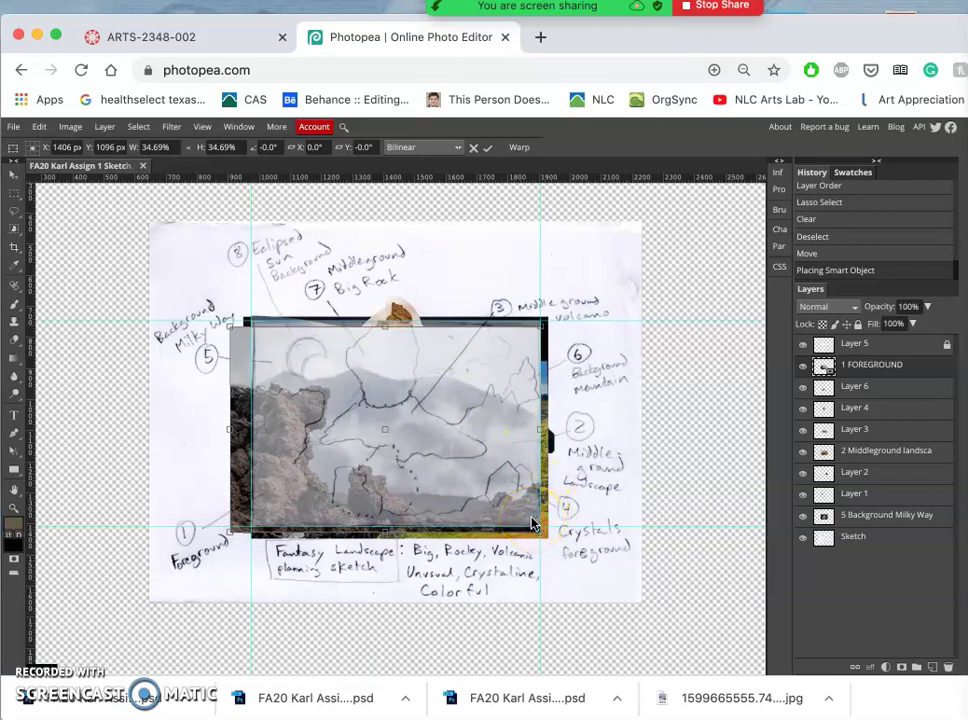
drag(512, 497, 490, 494)
drag(211, 432, 231, 430)
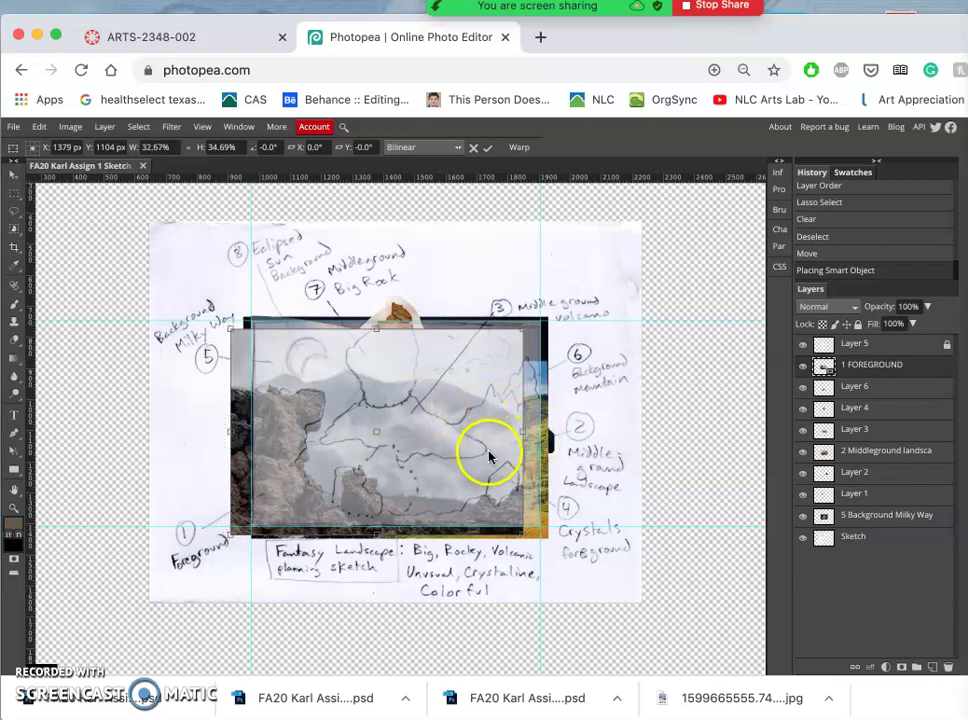
drag(520, 431, 541, 431)
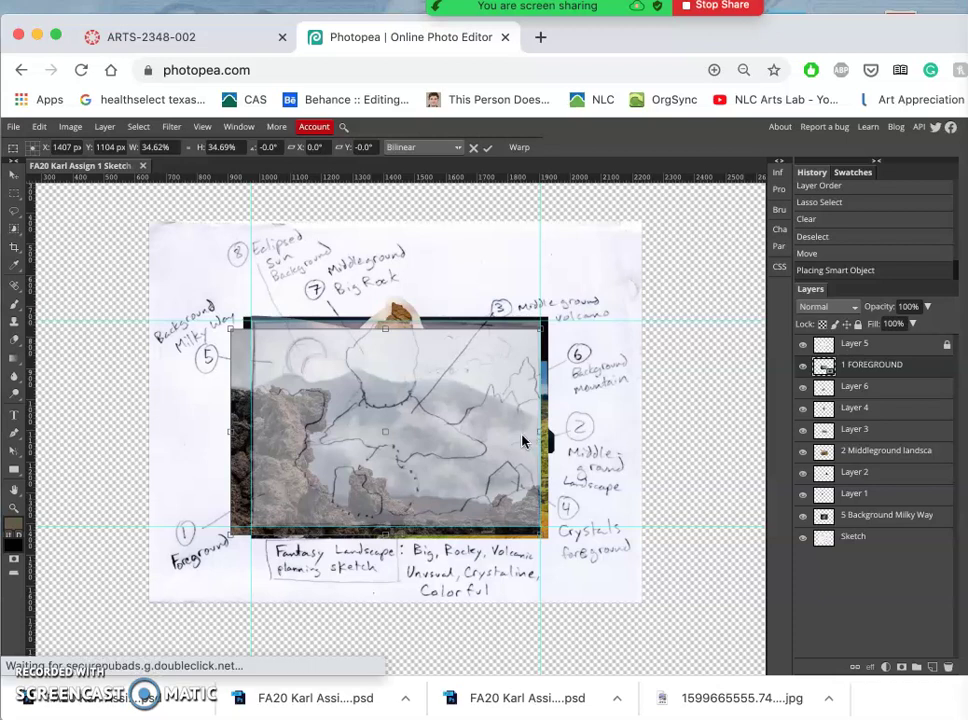
Warp the foreground image, pulling its lower inner mesh points left so the rocks follow the sketched outlines, and apply it
right_click(362, 478)
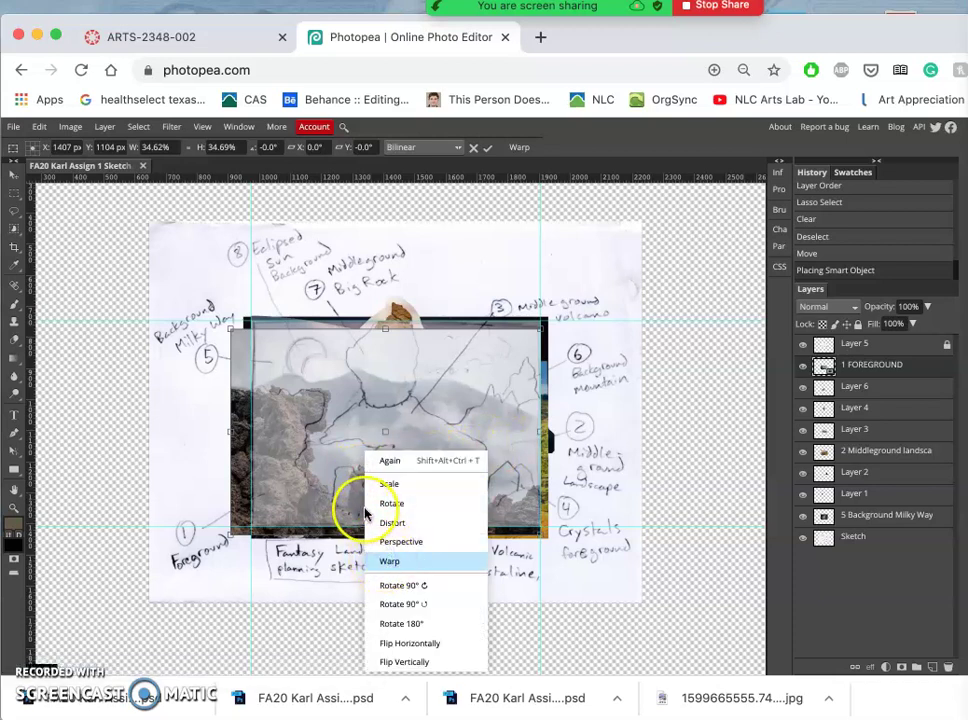
click(390, 561)
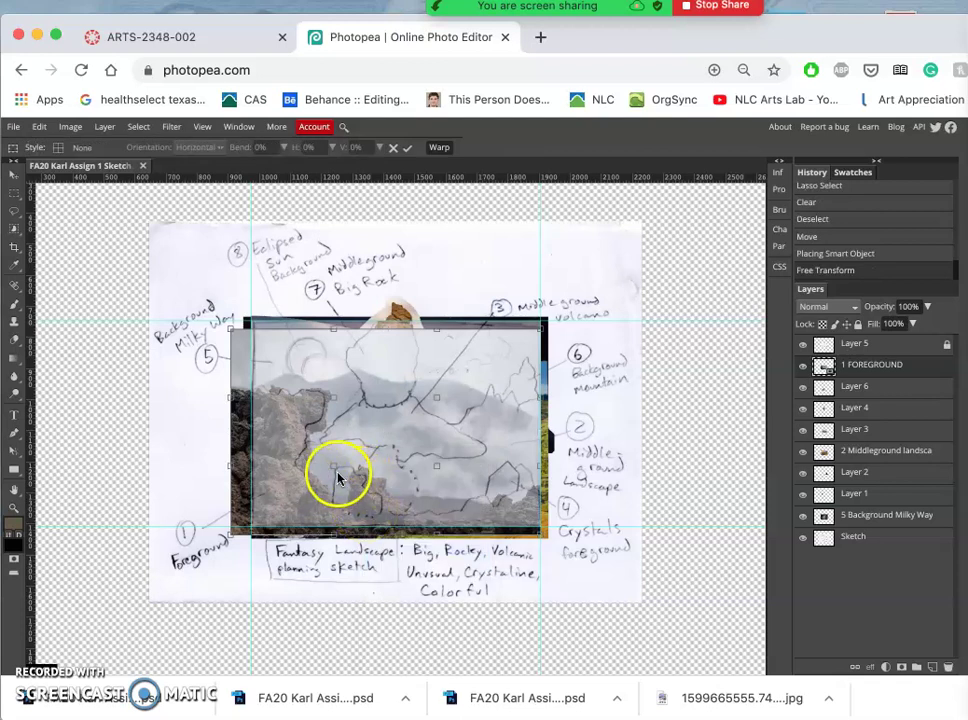
drag(334, 468, 334, 470)
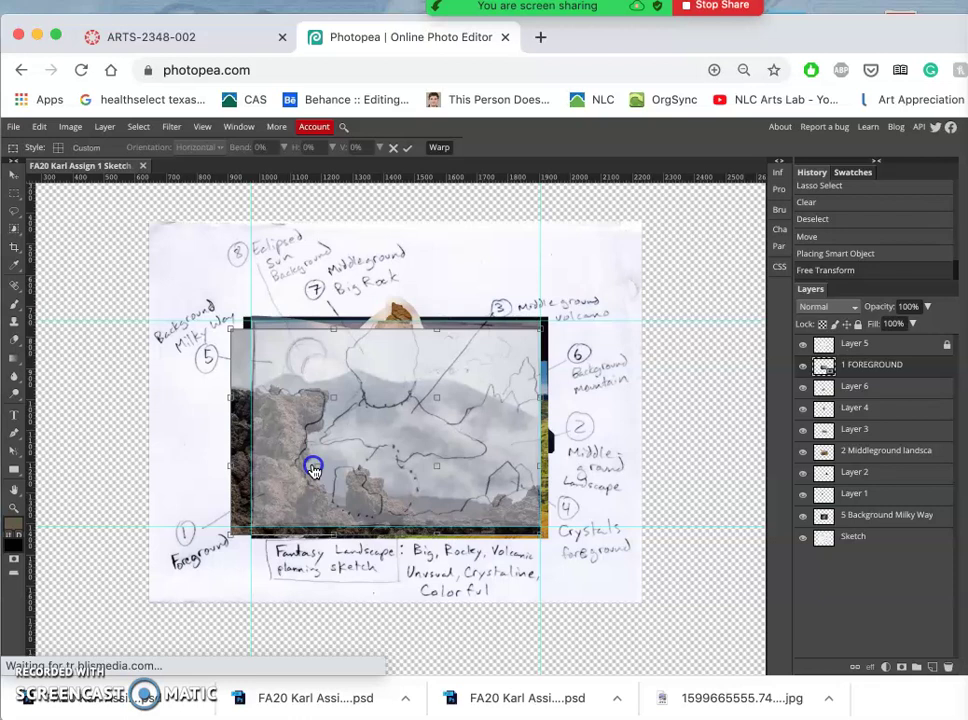
drag(313, 469, 428, 462)
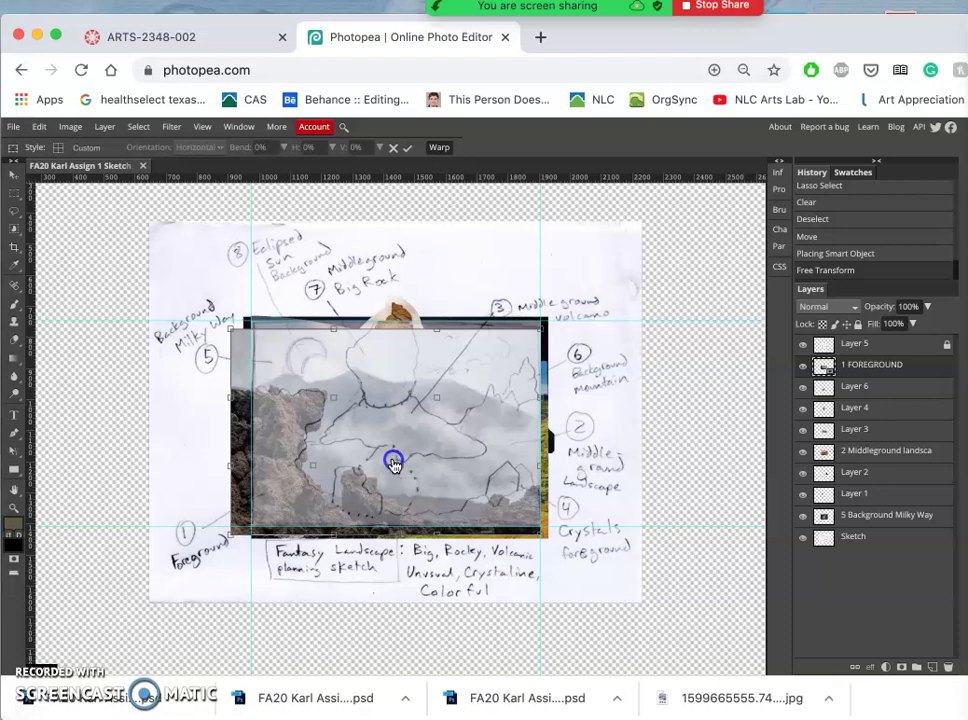
mouse_move(395, 466)
mouse_down()
mouse_move(417, 464)
mouse_move(427, 477)
mouse_up()
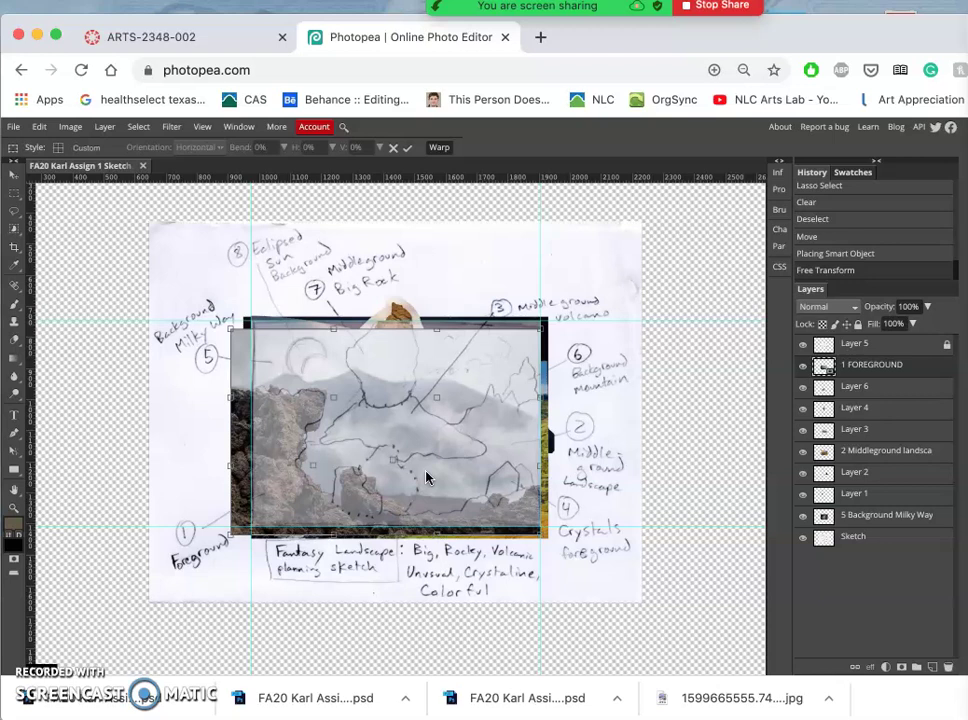
key(Return)
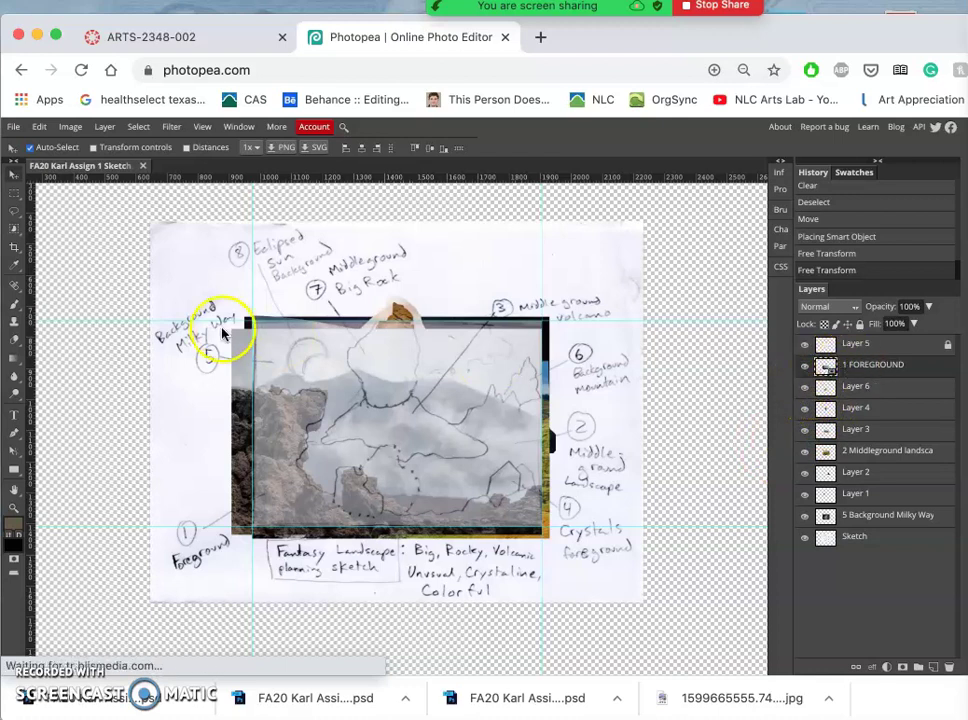
Lasso the foreground rocks, copy them to a new layer, and delete the original 1 FOREGROUND layer
click(13, 210)
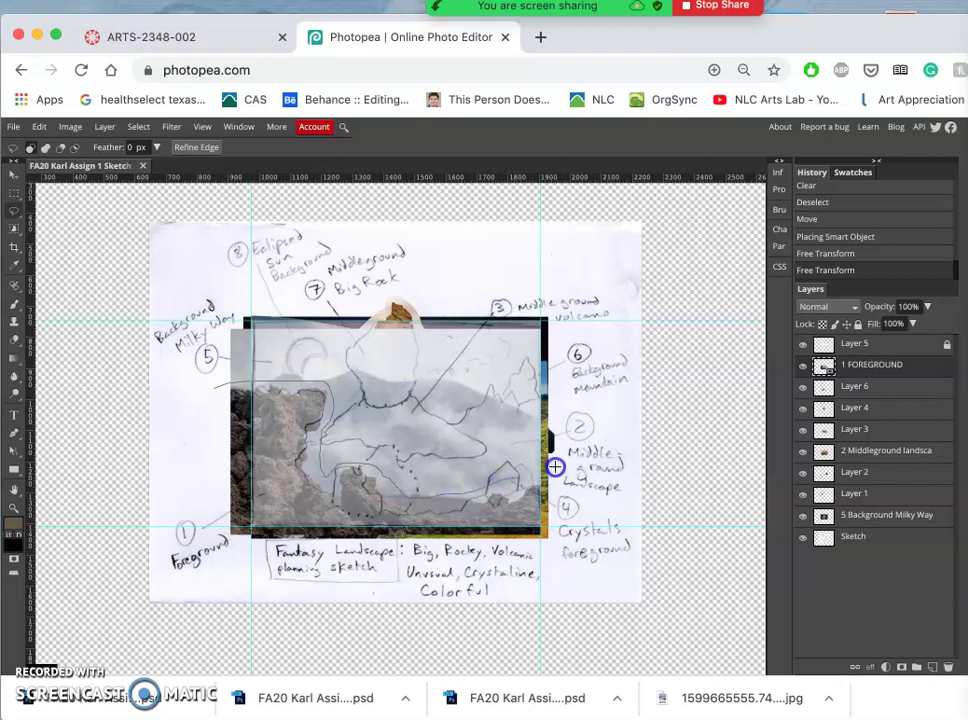
mouse_move(565, 549)
mouse_down()
mouse_move(540, 572)
mouse_move(438, 576)
mouse_move(217, 548)
mouse_move(220, 428)
mouse_up()
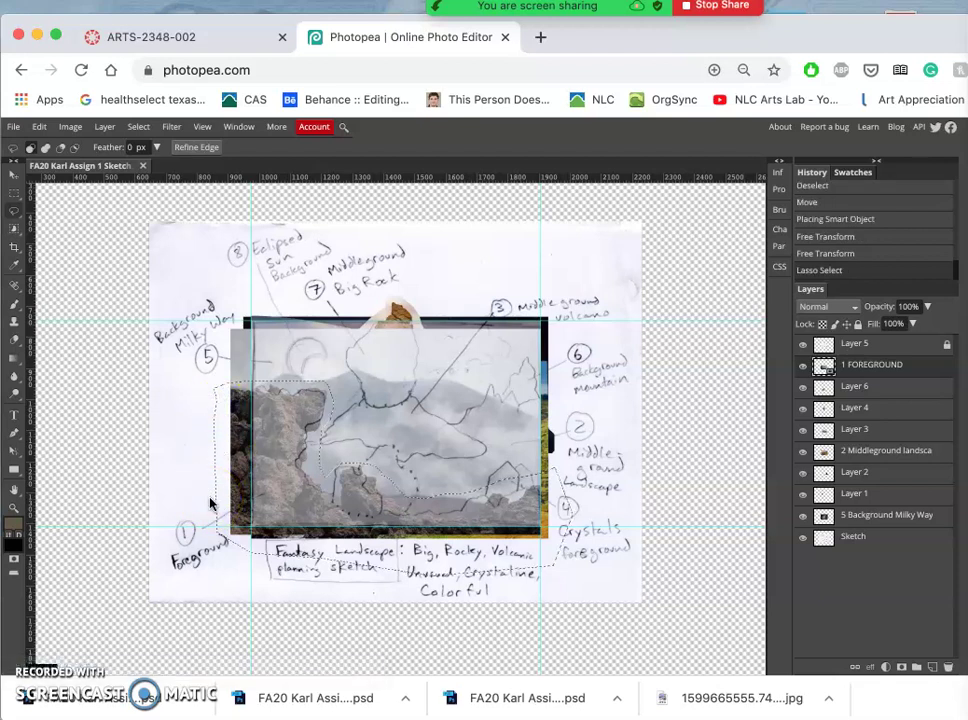
key(super+j)
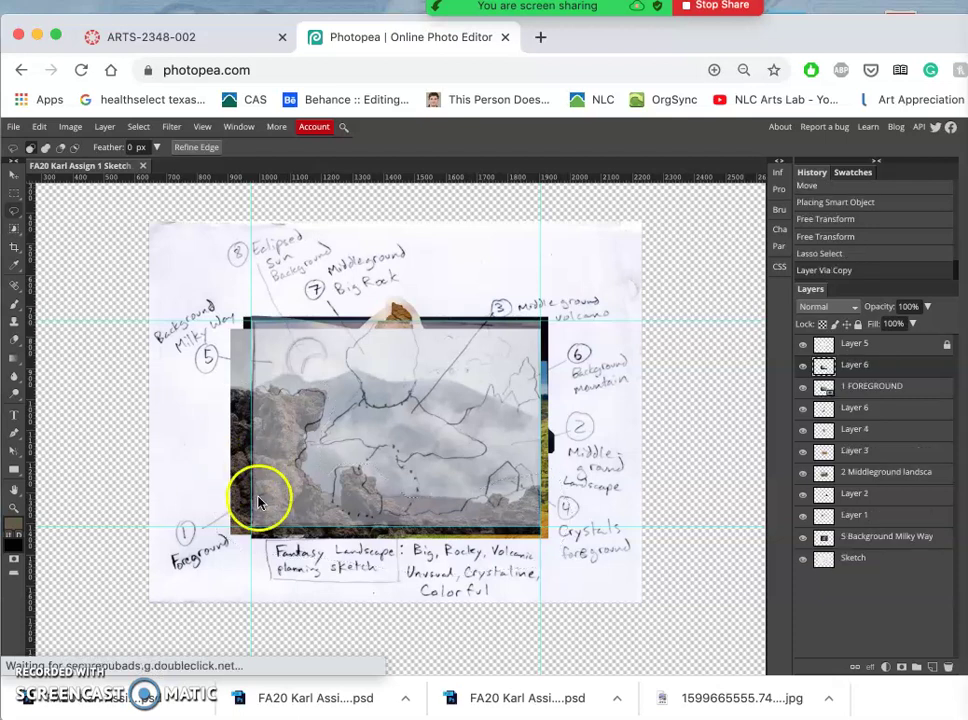
click(860, 392)
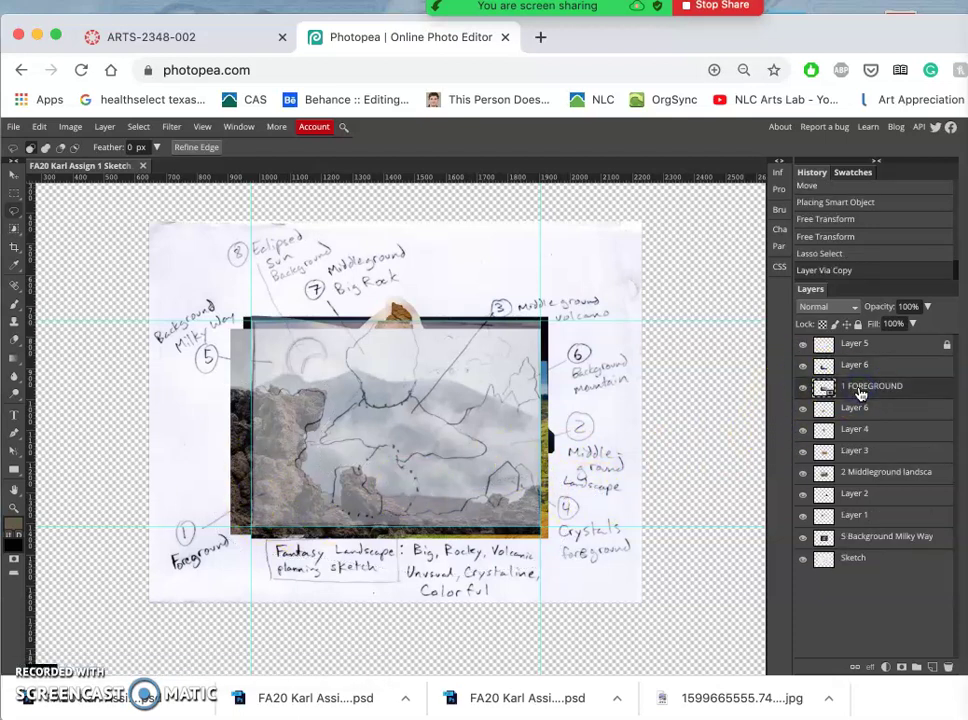
key(Delete)
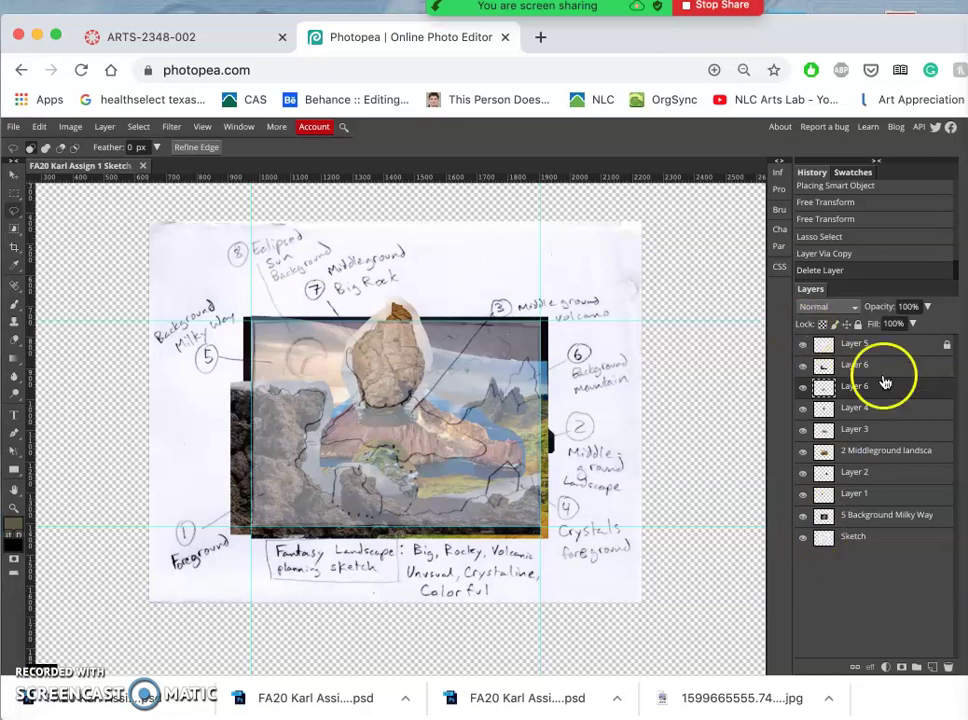
Hide the Layer 5 sketch overlay, both Layer 6 rock layers and the big rock on Layer 4
scroll(605, 528, up, 5)
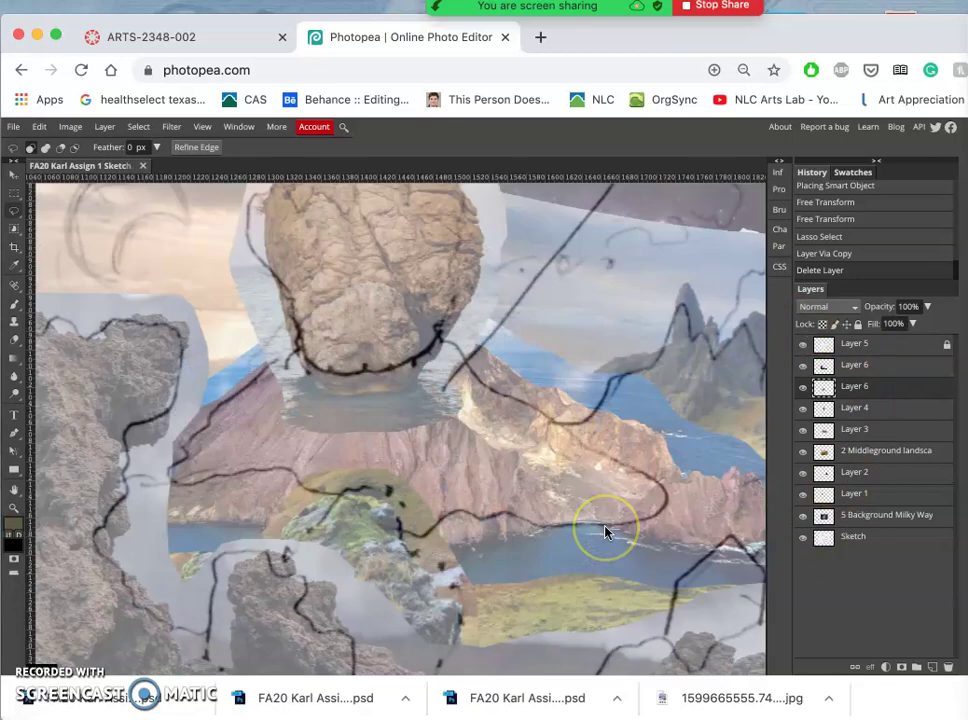
scroll(605, 532, down, 5)
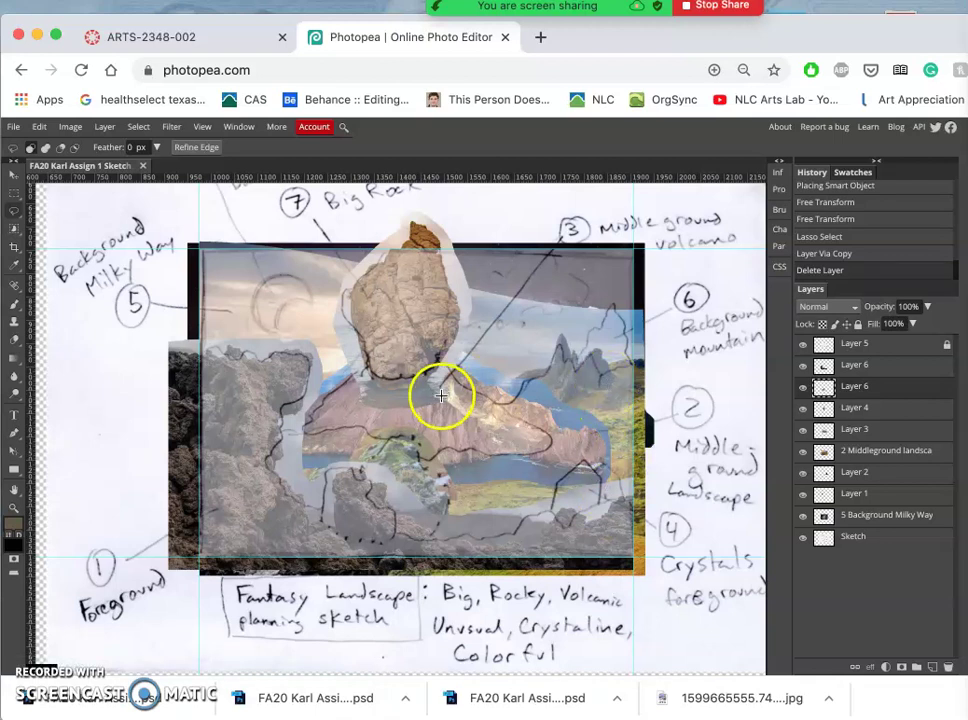
click(802, 345)
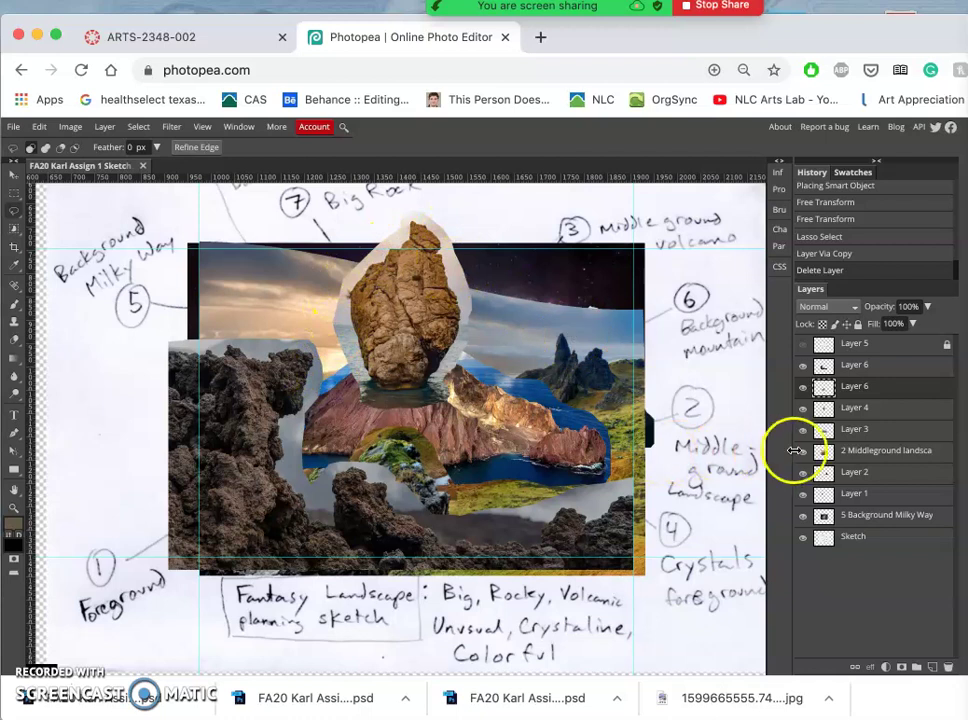
click(803, 368)
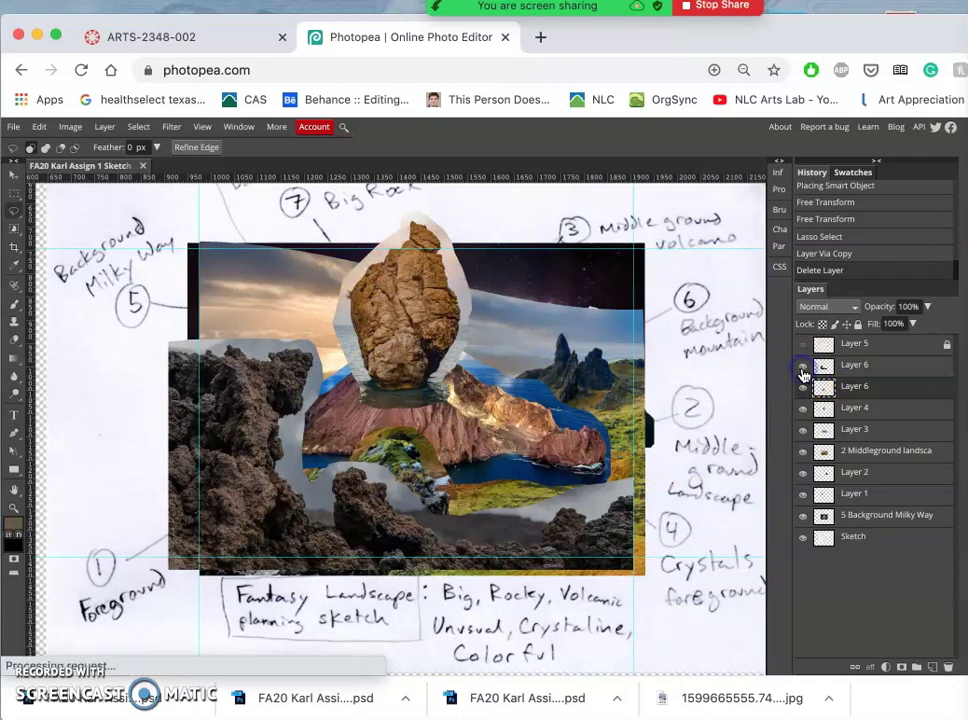
click(802, 387)
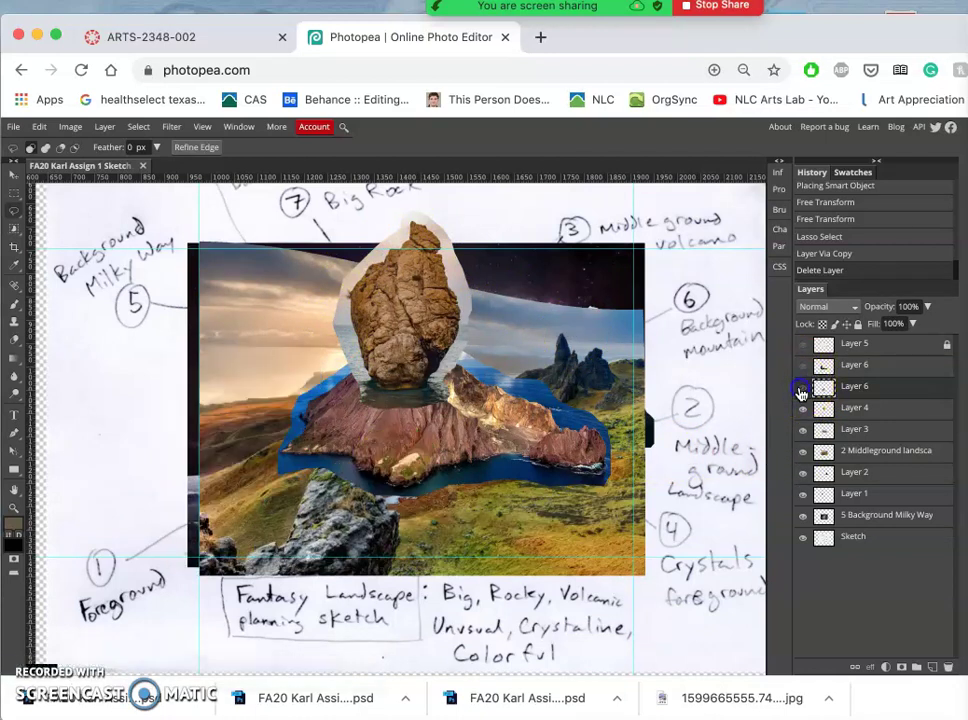
click(802, 388)
click(802, 388)
click(802, 411)
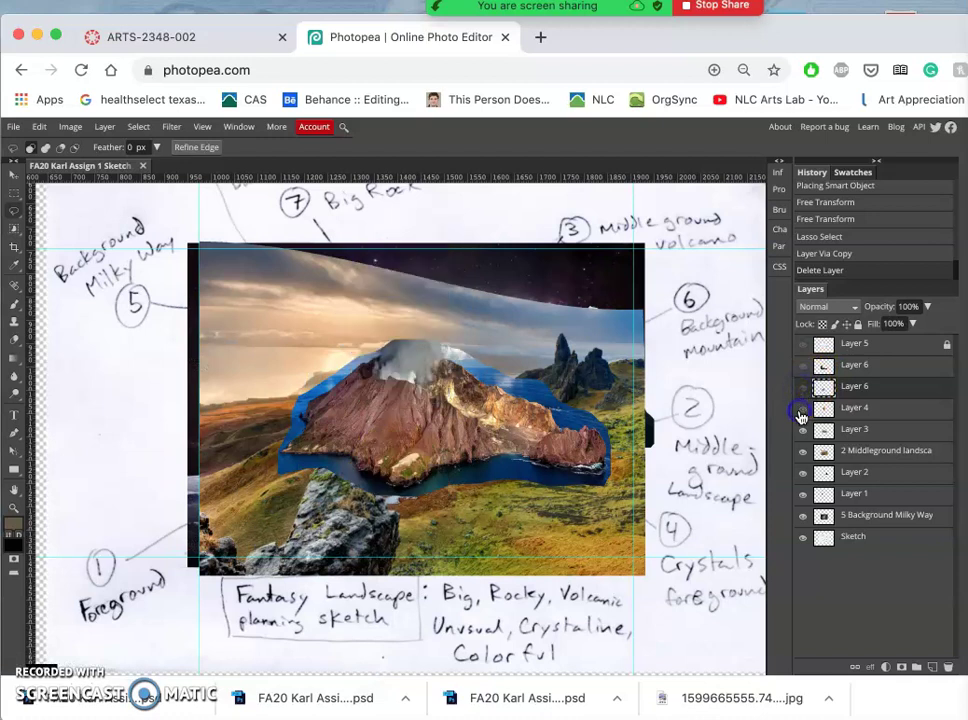
Hide Layer 3, 2 Middleground landscape and Layer 2 to isolate the eclipsed sun over the Milky Way background
click(803, 433)
click(803, 432)
click(803, 433)
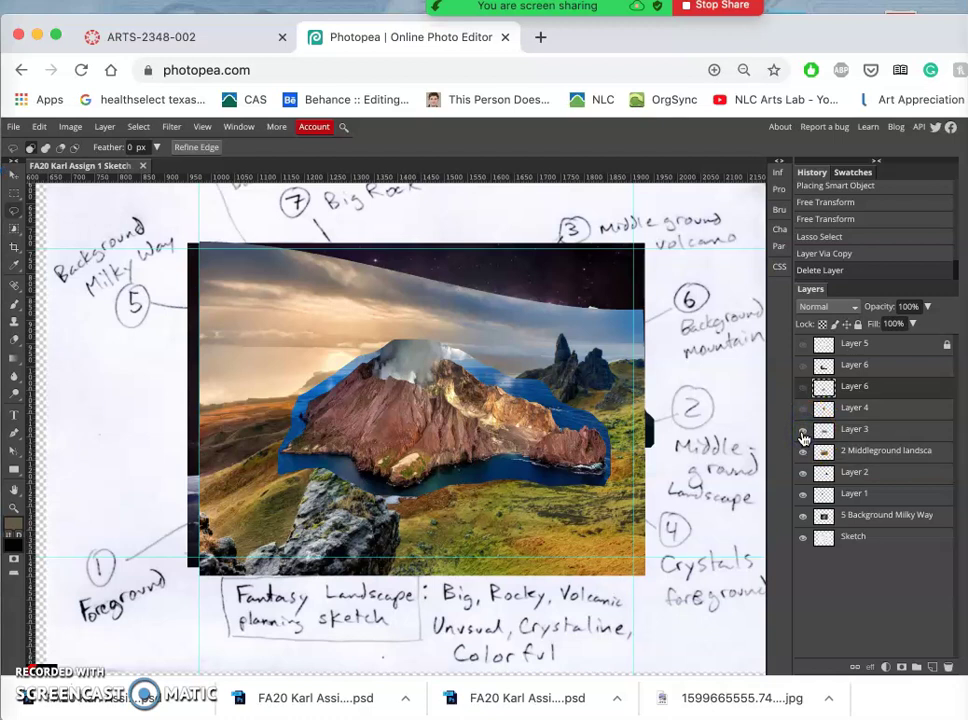
click(803, 432)
click(803, 432)
click(803, 451)
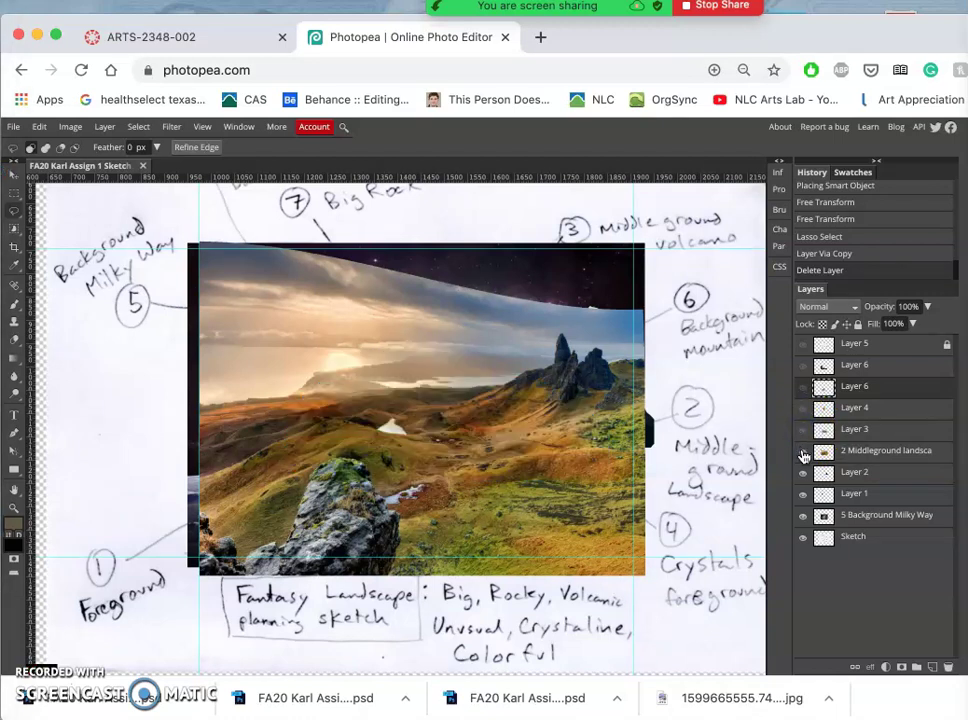
click(803, 454)
click(803, 472)
click(803, 474)
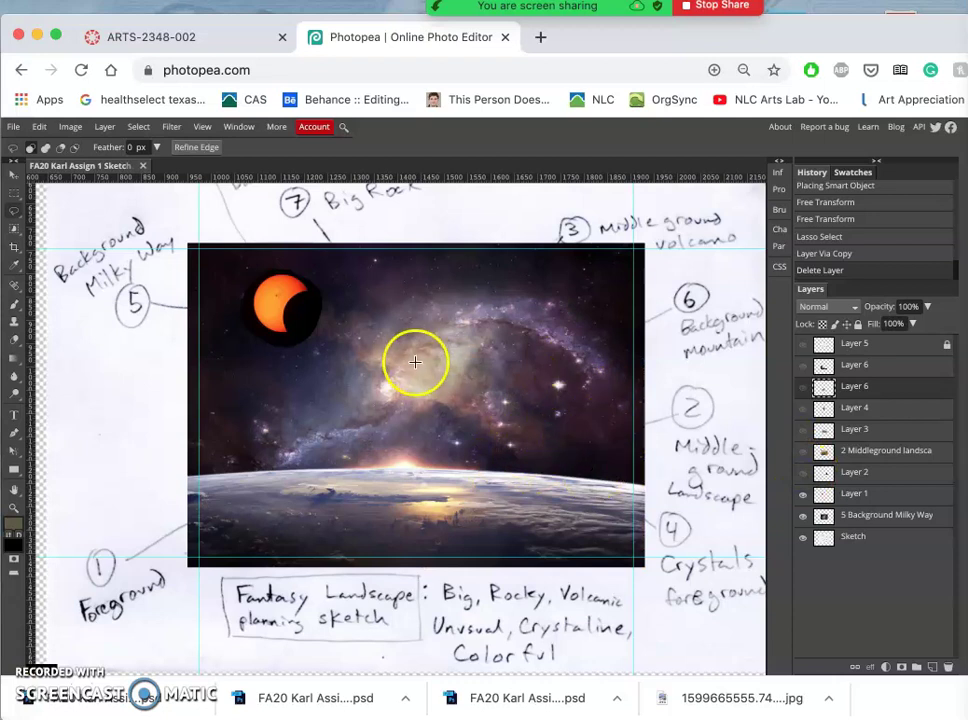
Set up the Eraser in Brush mode with a soft tip of 84 px and 0% hardness for the eclipsed sun's halo
scroll(390, 356, up, 6)
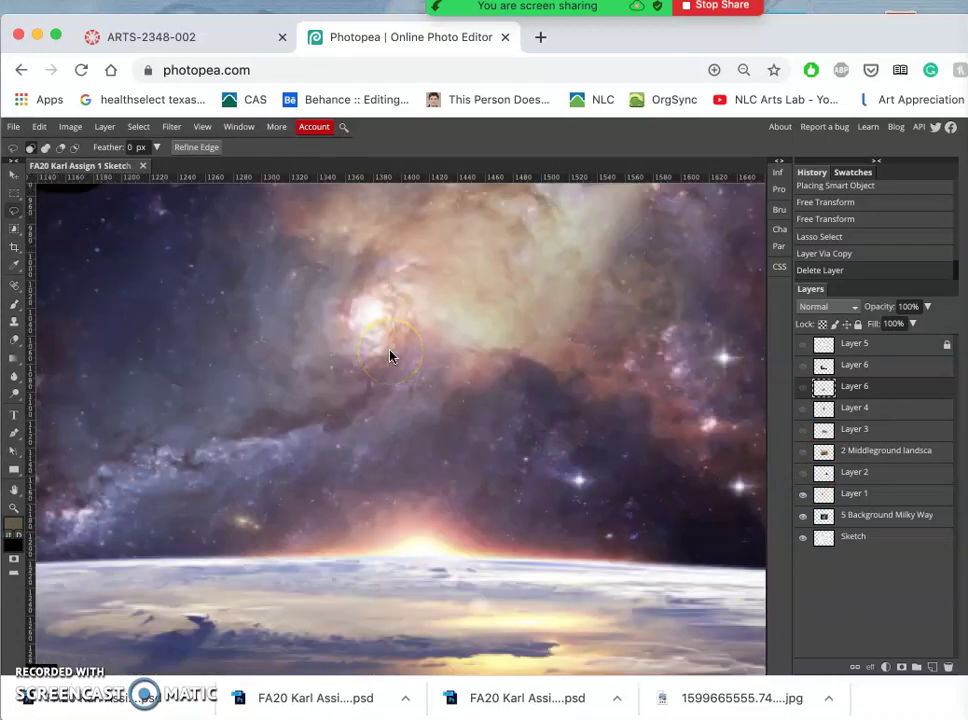
scroll(390, 356, up, 3)
scroll(390, 356, left, 3)
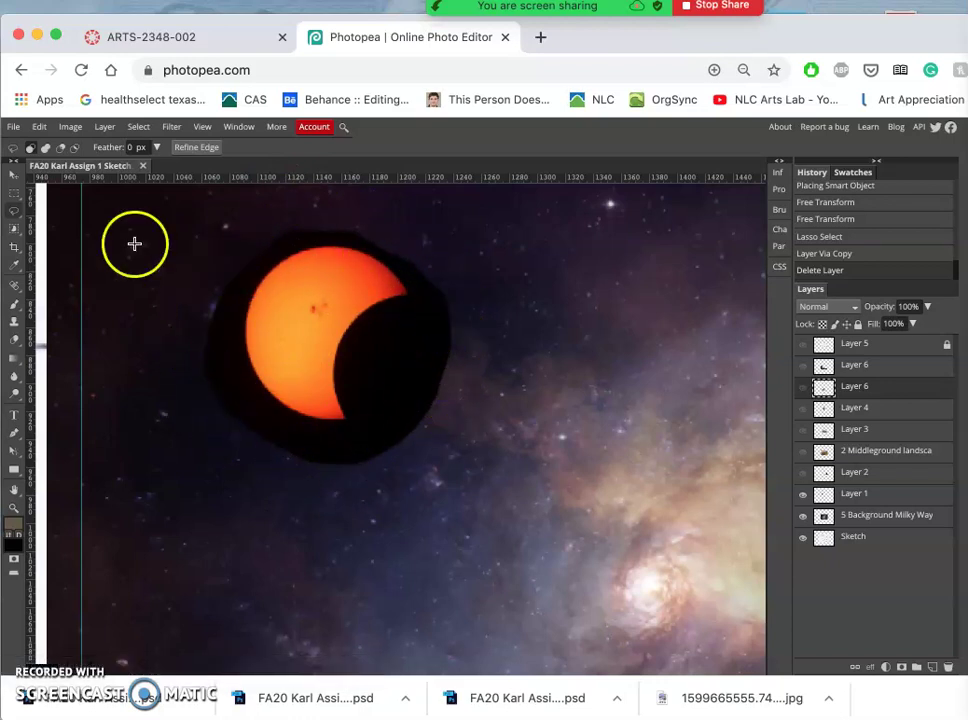
click(15, 340)
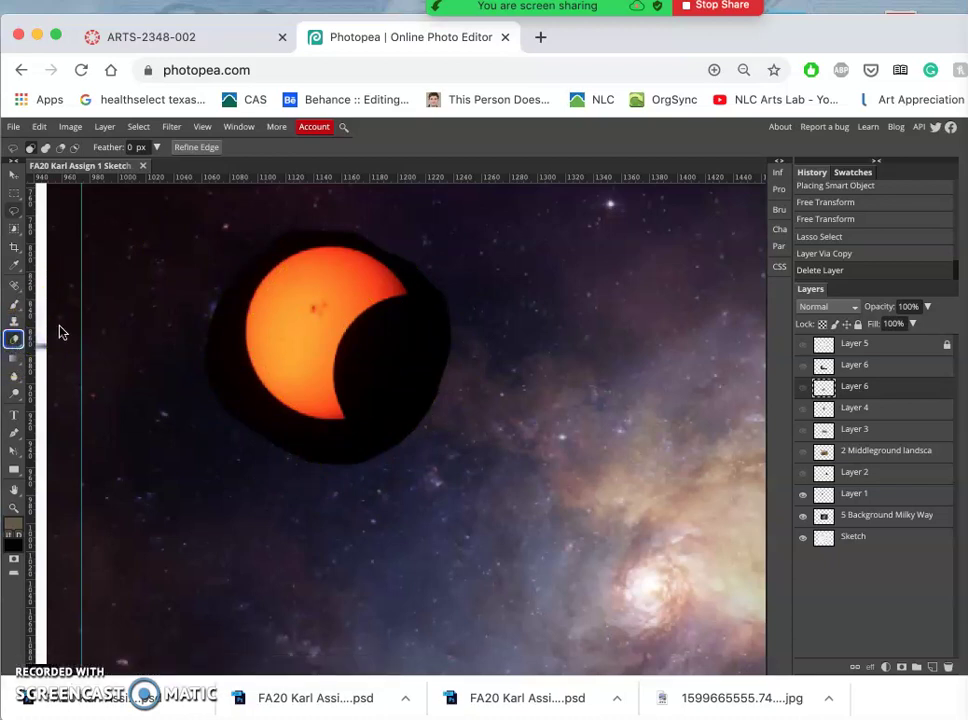
key(e)
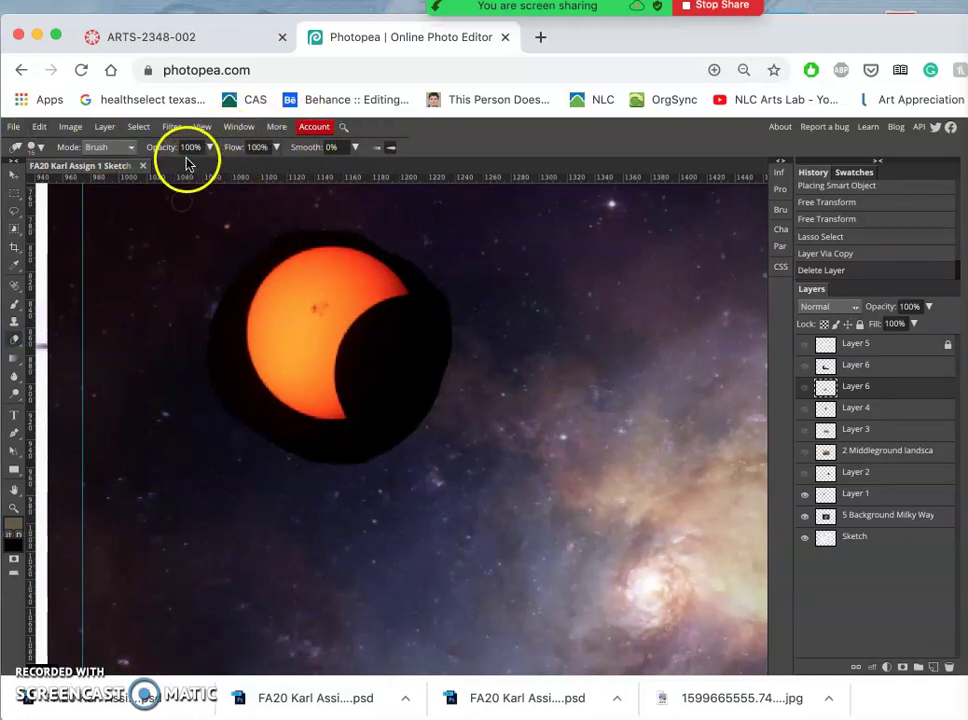
click(127, 148)
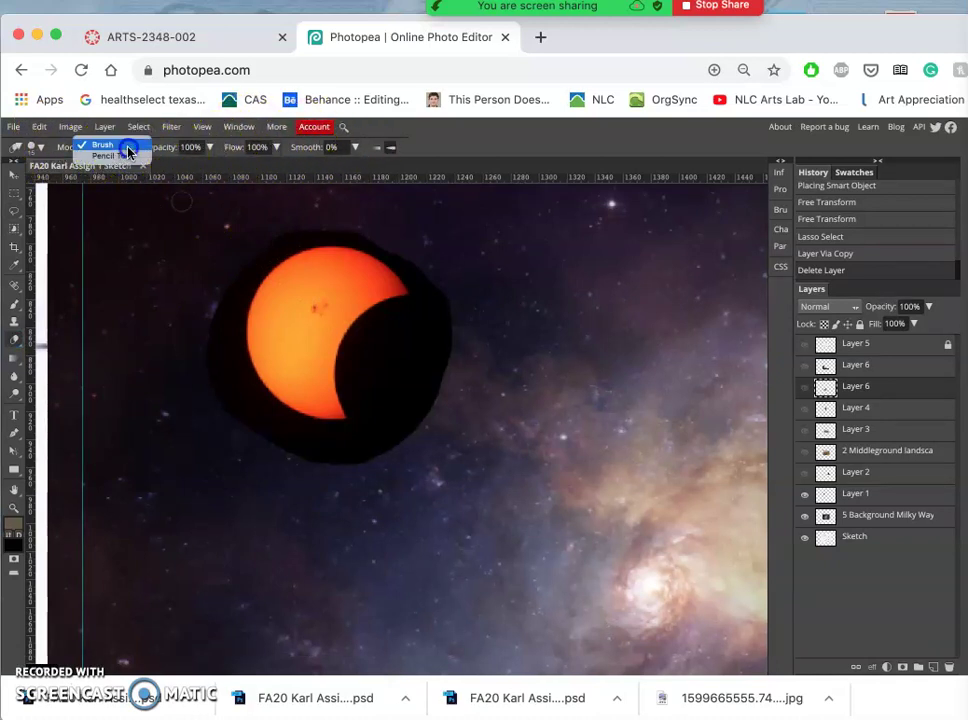
click(127, 147)
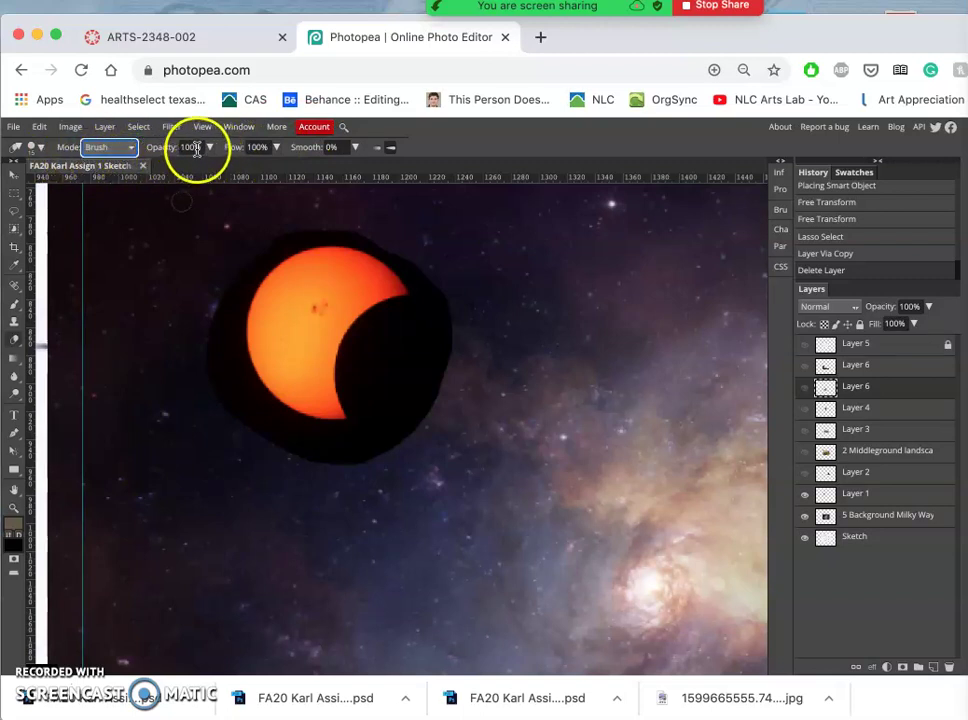
click(37, 147)
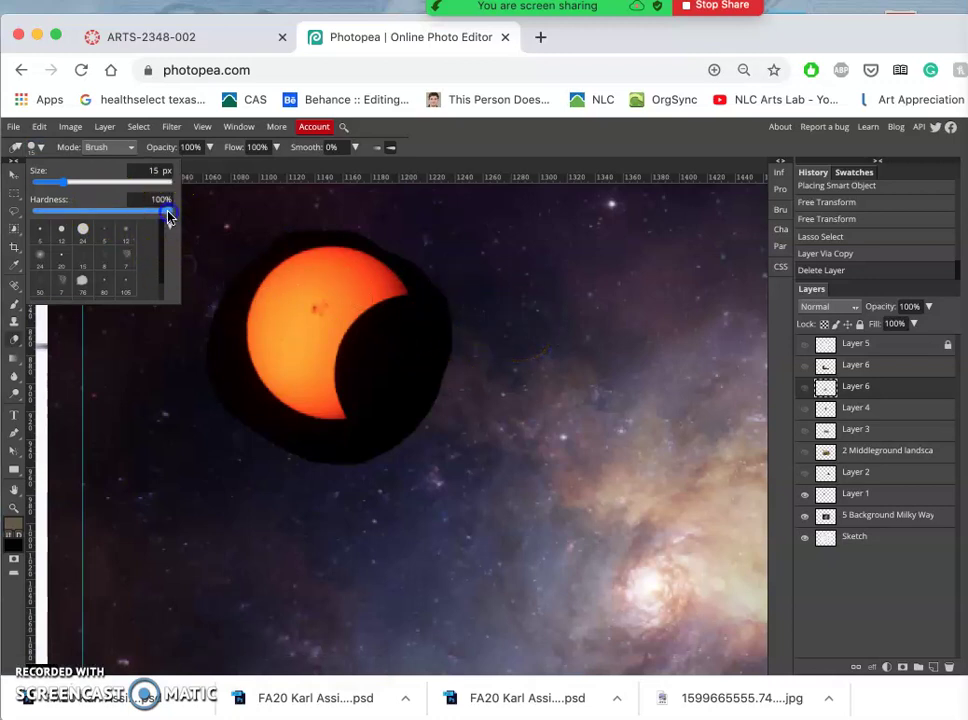
drag(72, 215, 30, 211)
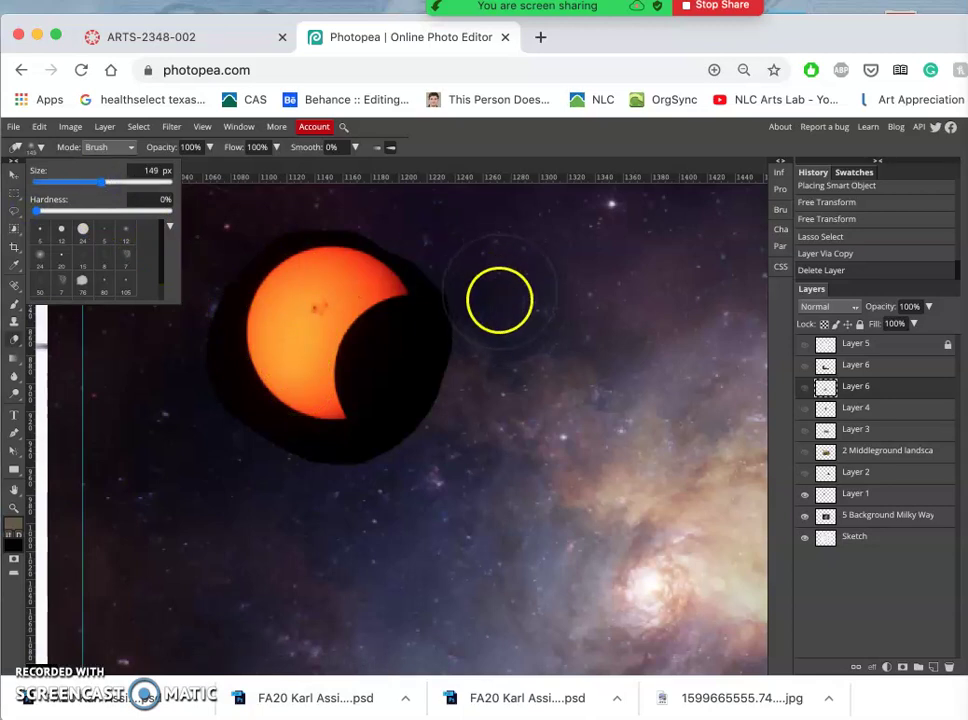
click(91, 183)
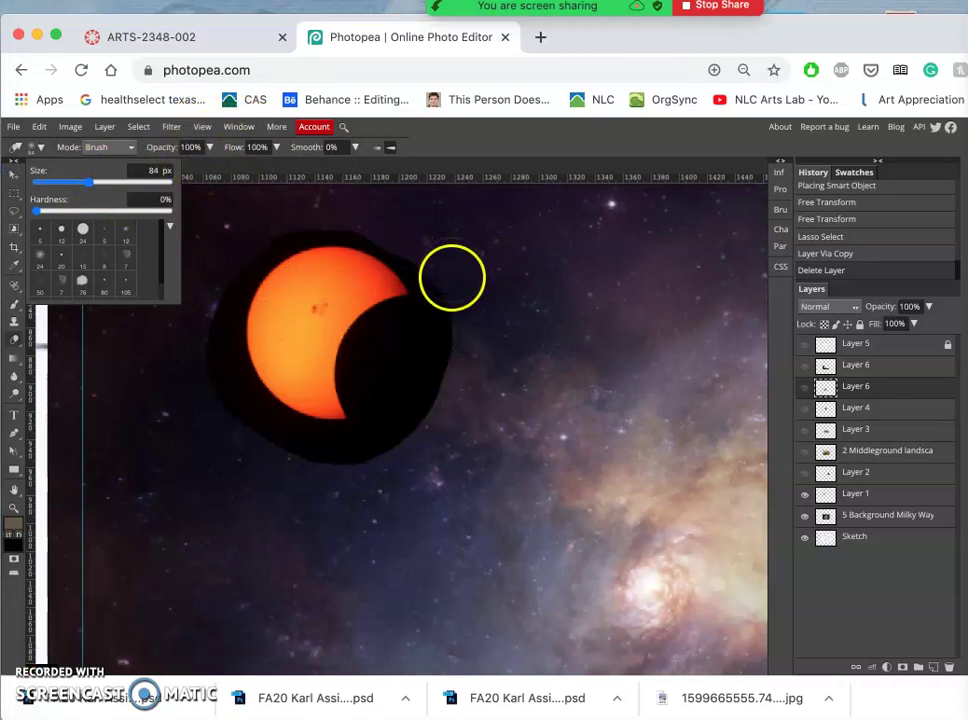
click(458, 290)
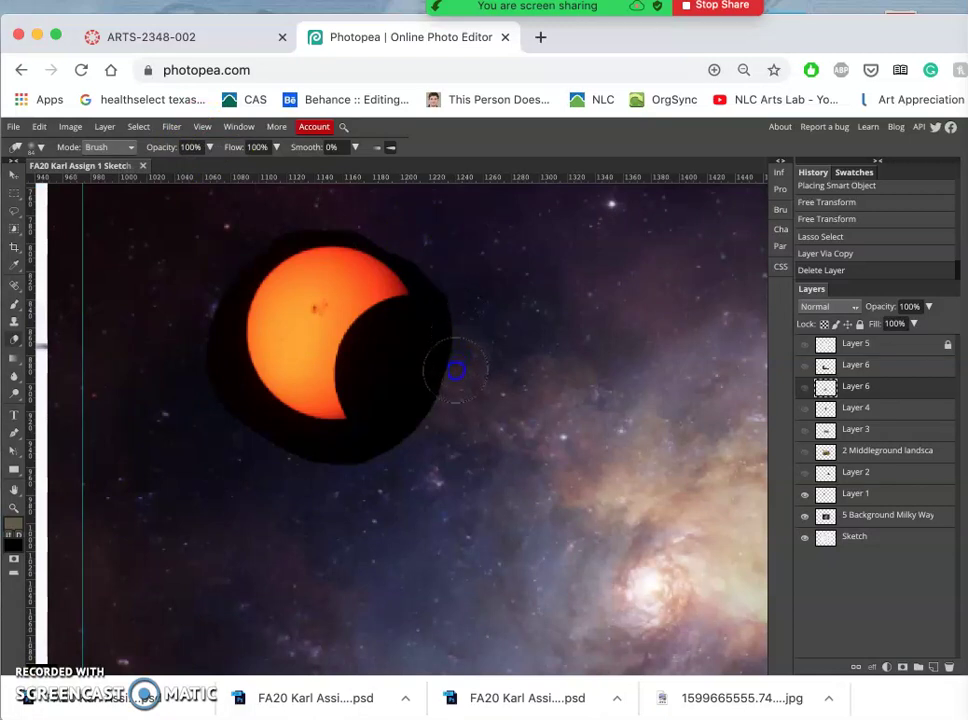
drag(454, 376, 443, 357)
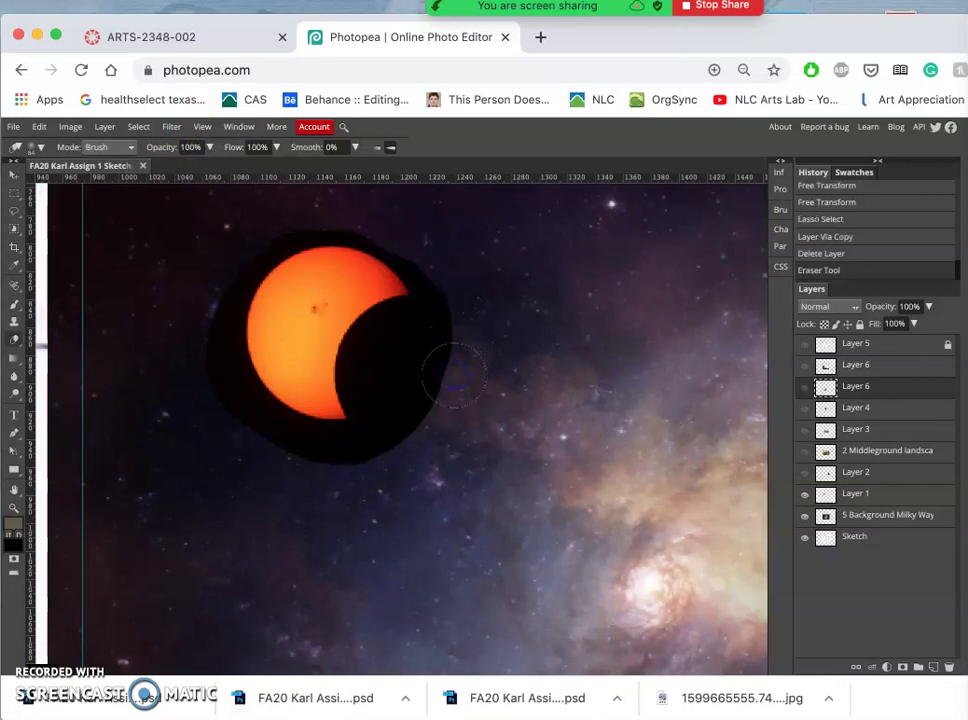
click(822, 253)
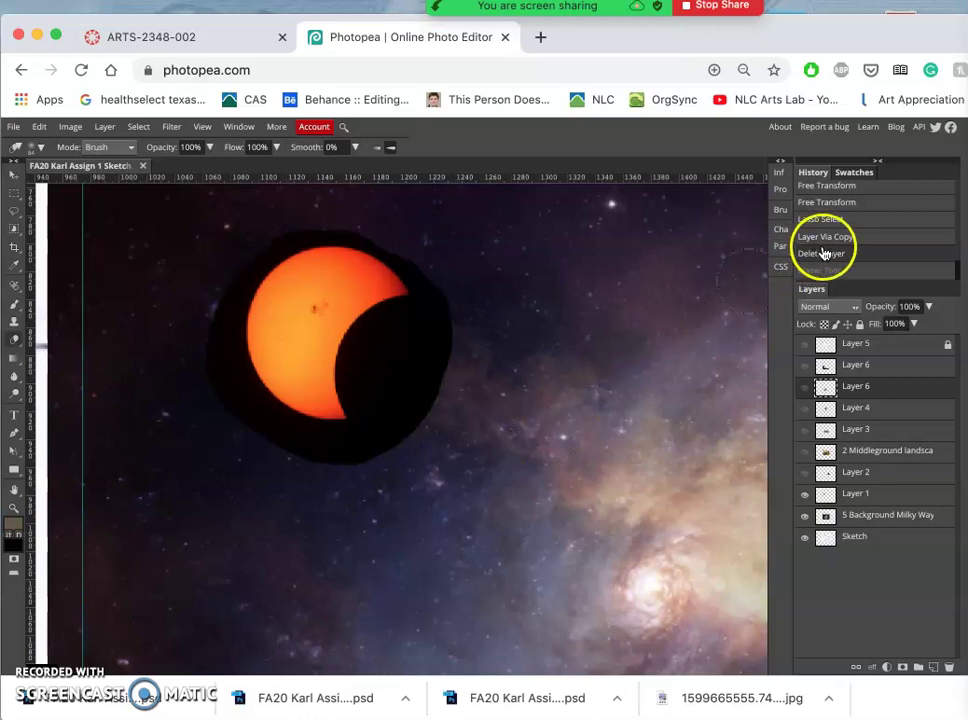
Select Layer 1 with the eclipsed sun and softly erase the black halo along the sun's right side
click(860, 498)
click(804, 494)
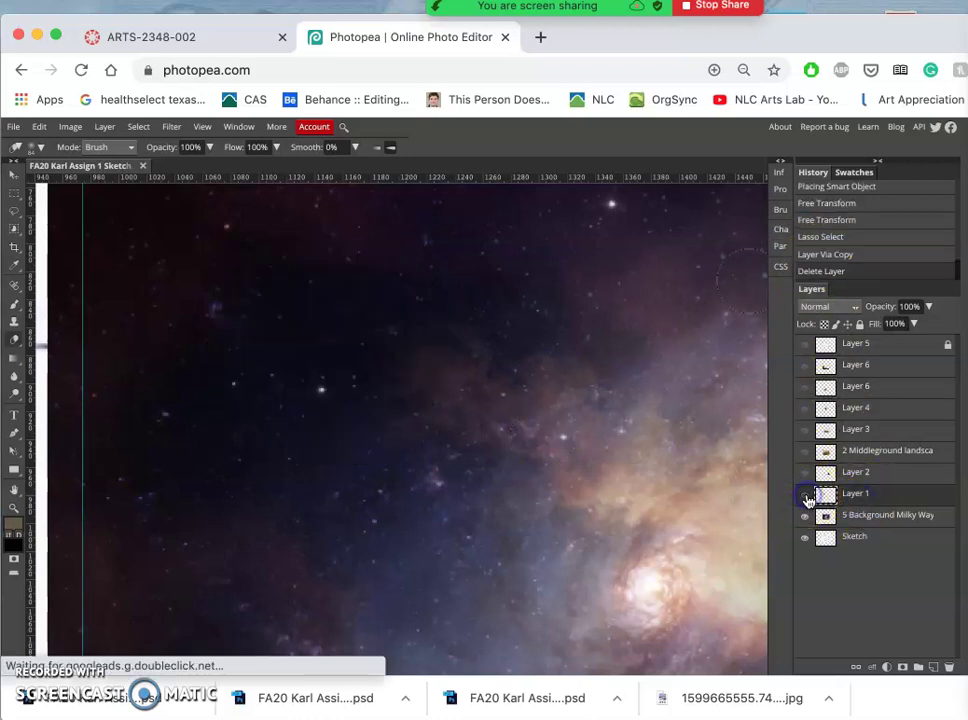
click(804, 494)
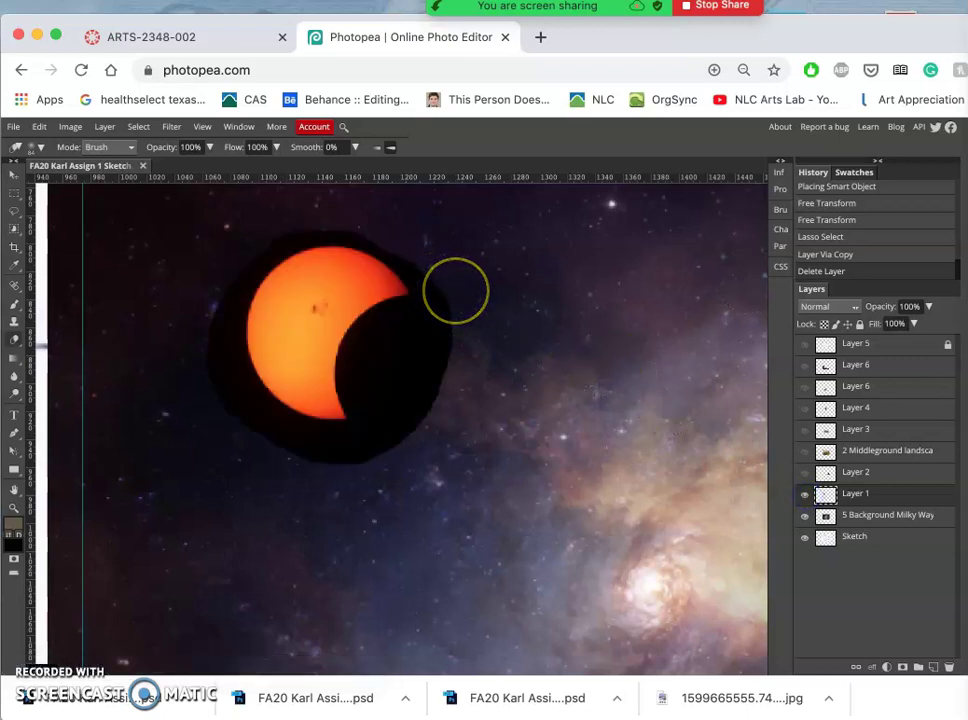
click(455, 291)
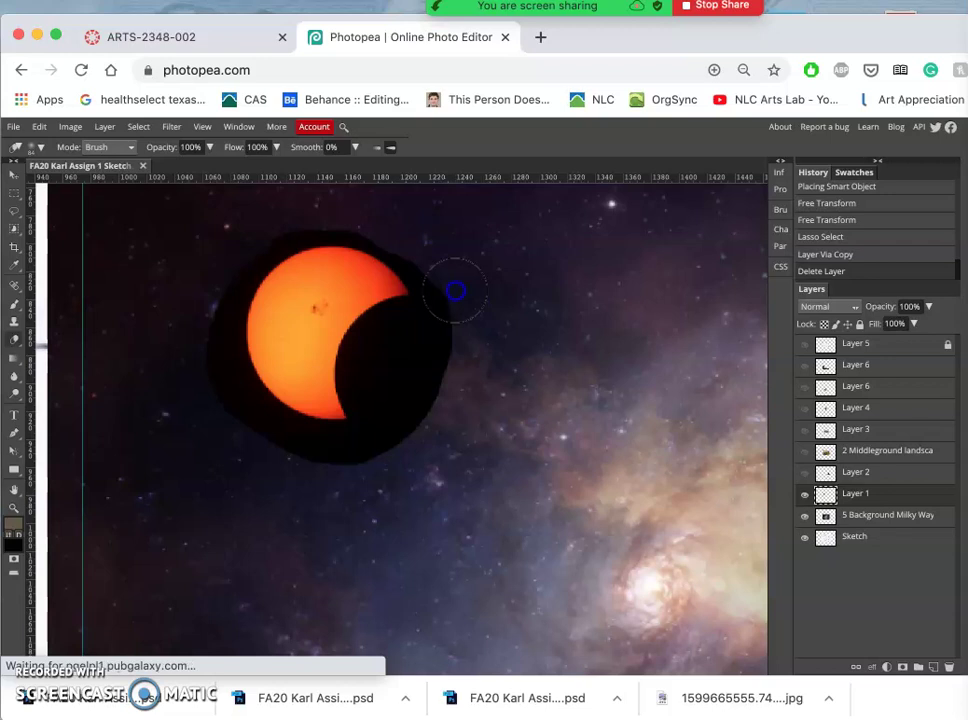
mouse_move(458, 312)
mouse_down()
mouse_move(444, 384)
mouse_move(412, 422)
mouse_move(419, 413)
mouse_up()
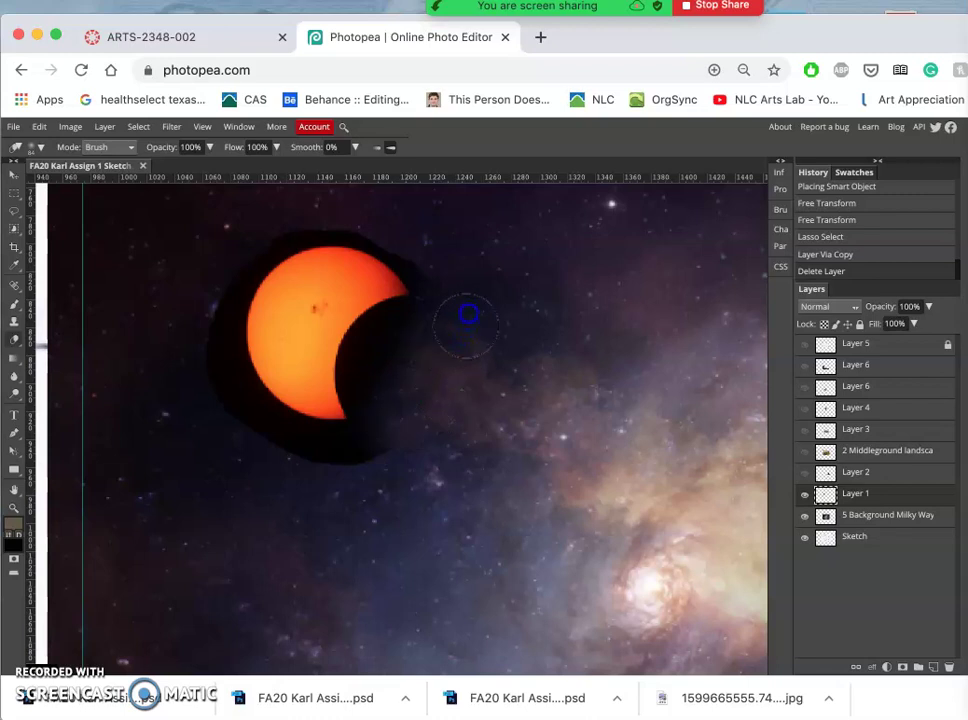
Reduce the eraser to 41 px and erase the remaining black halo around the bottom, left and top of the sun
key(e)
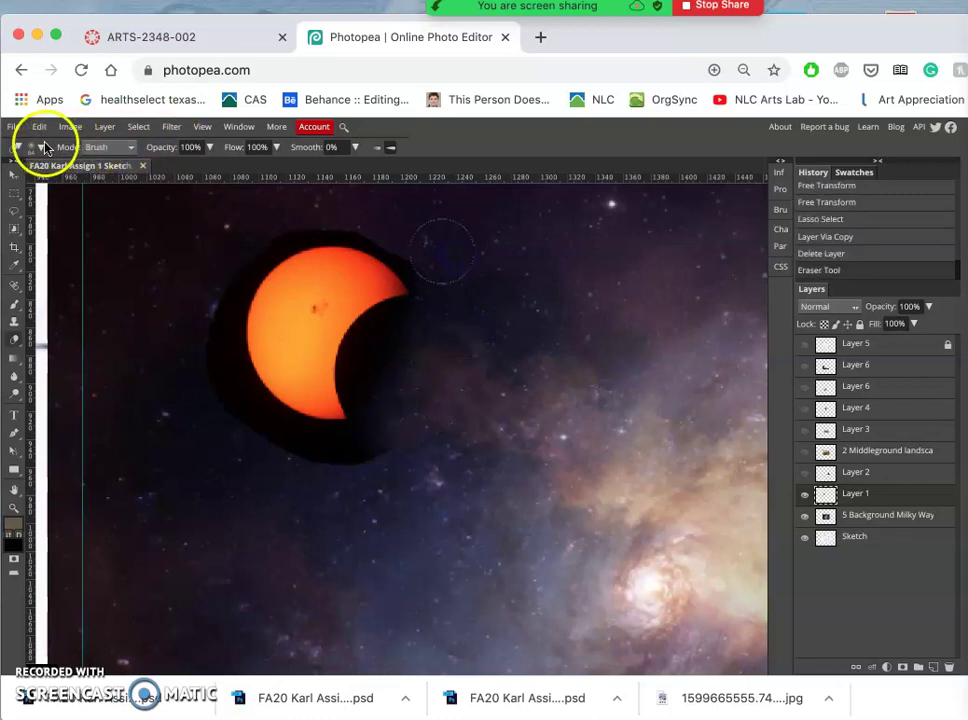
click(39, 147)
click(70, 185)
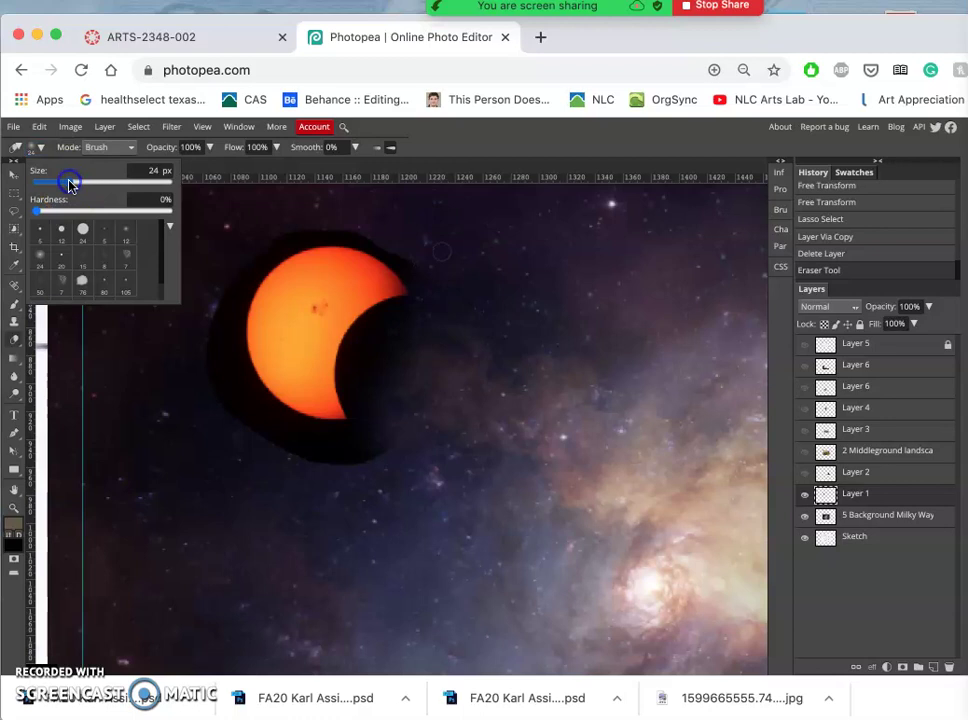
drag(75, 186, 83, 184)
click(291, 456)
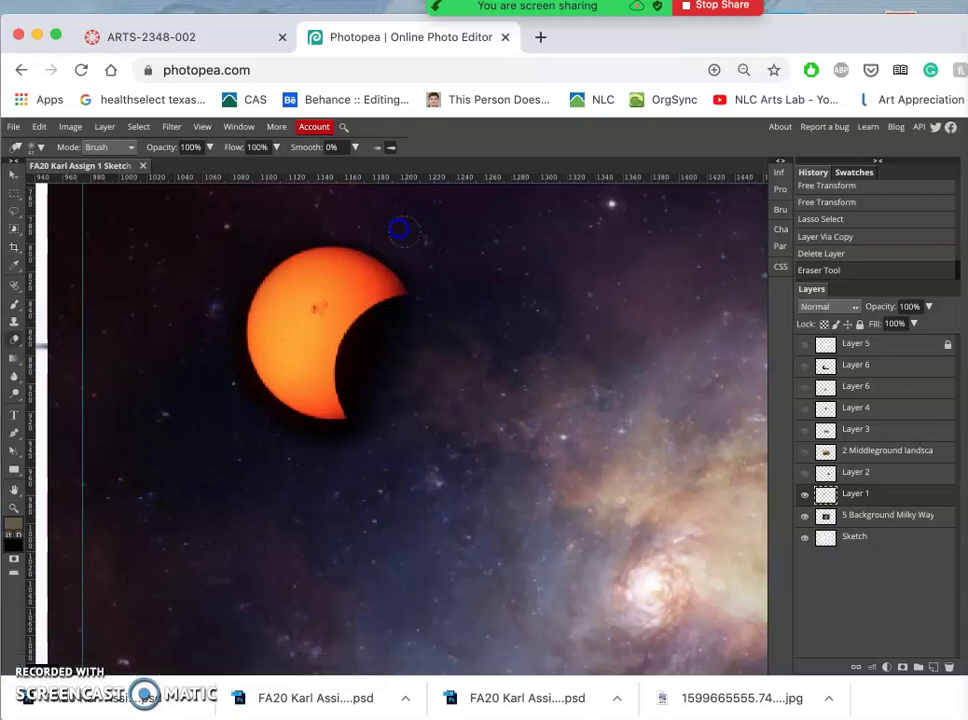
mouse_move(385, 219)
mouse_down()
mouse_move(457, 299)
mouse_move(454, 425)
mouse_move(385, 478)
mouse_move(285, 462)
mouse_move(245, 411)
mouse_move(224, 352)
mouse_up()
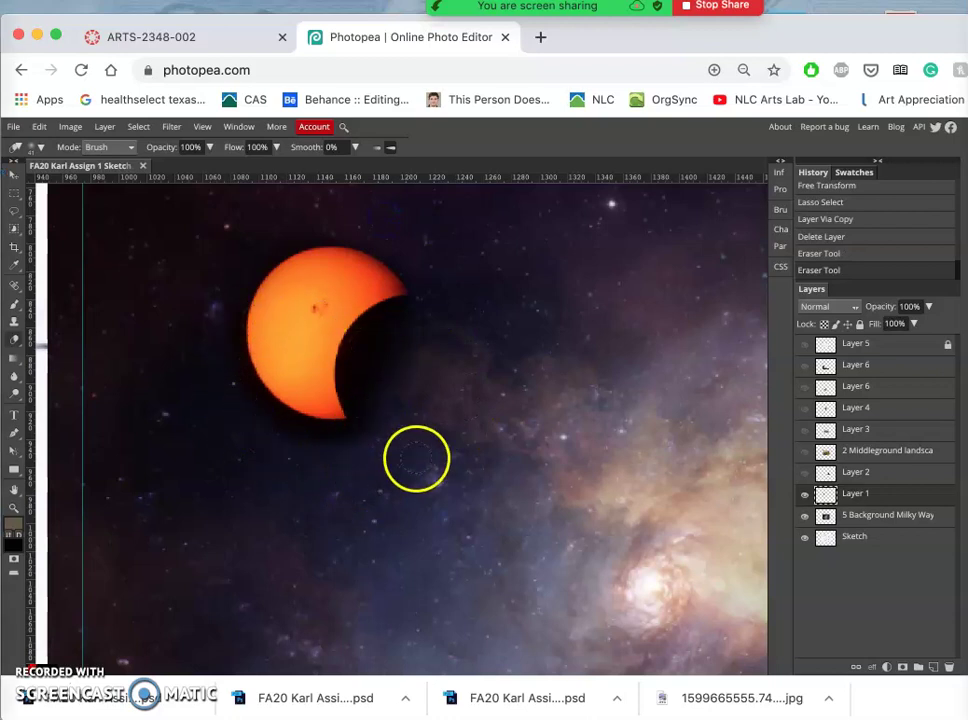
Hide the 5 Background Milky Way layer, erase more dark fringe along the sun's left edge, and show the background again
scroll(417, 458, down, 2)
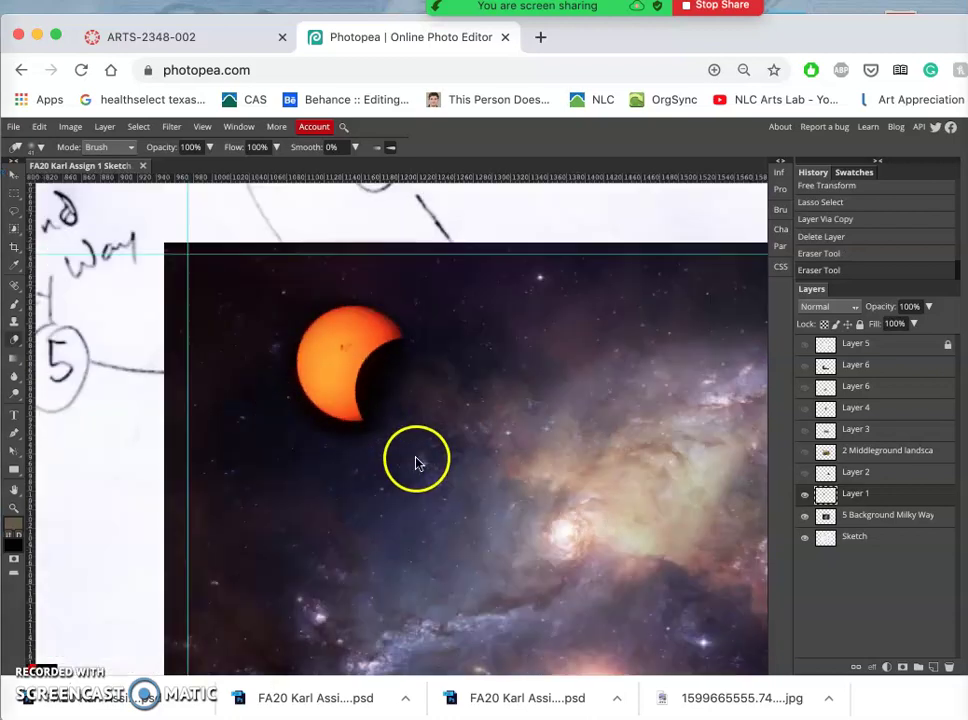
click(806, 518)
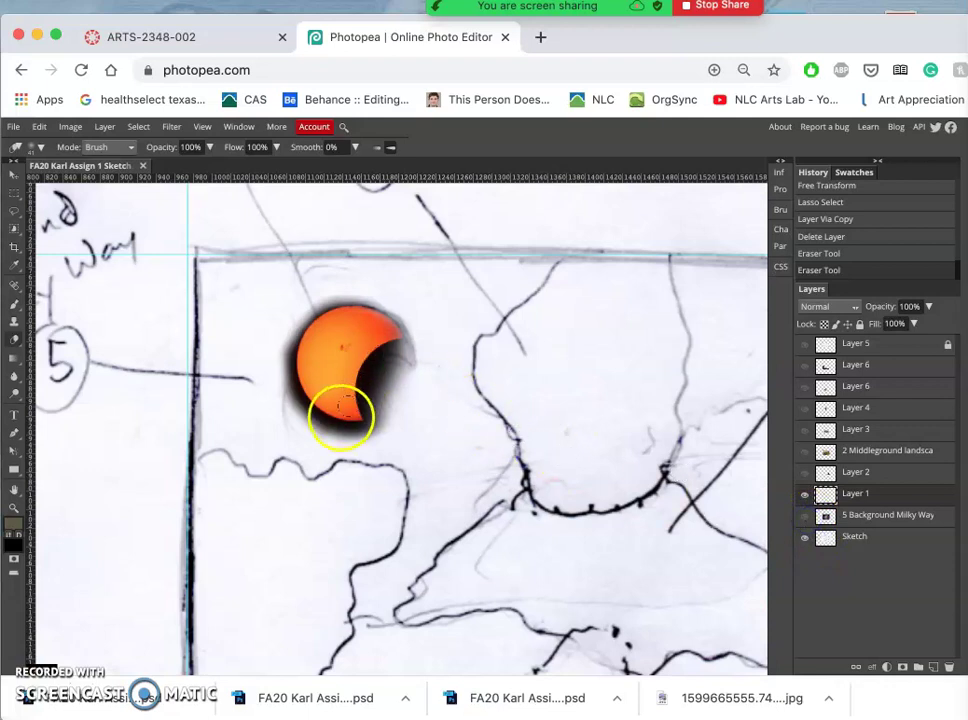
mouse_move(300, 393)
mouse_down()
mouse_move(272, 324)
mouse_move(277, 335)
mouse_up()
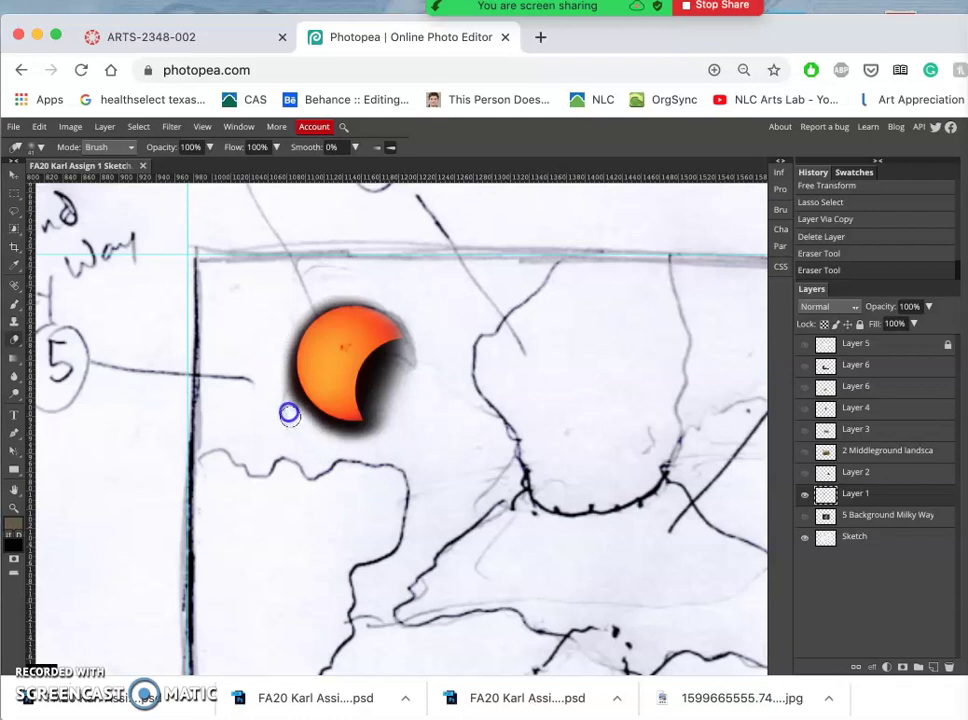
drag(275, 385, 268, 352)
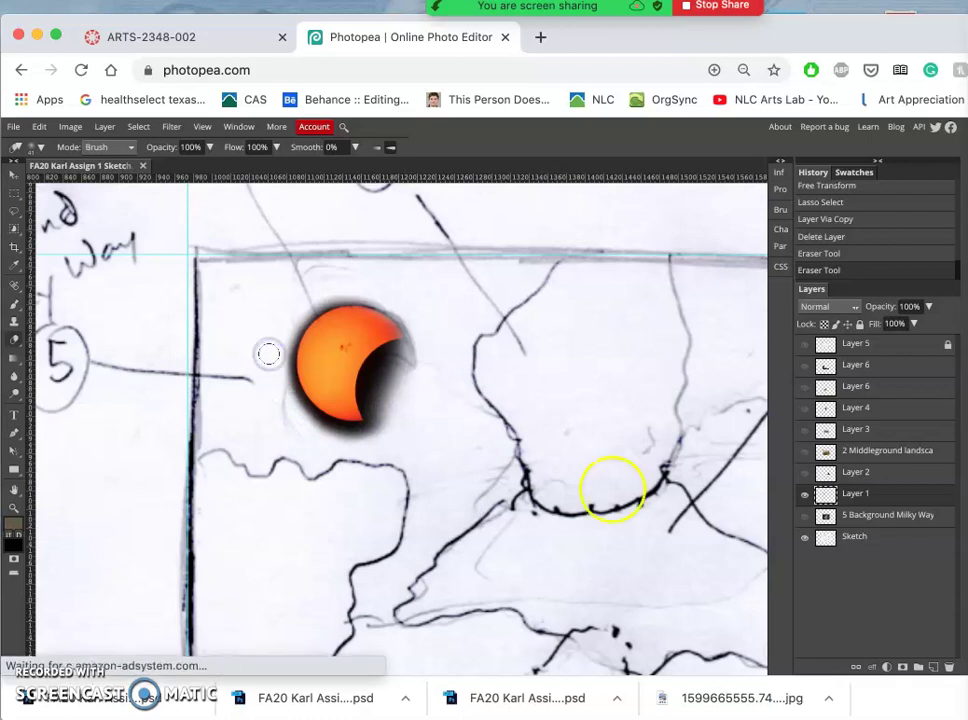
click(805, 515)
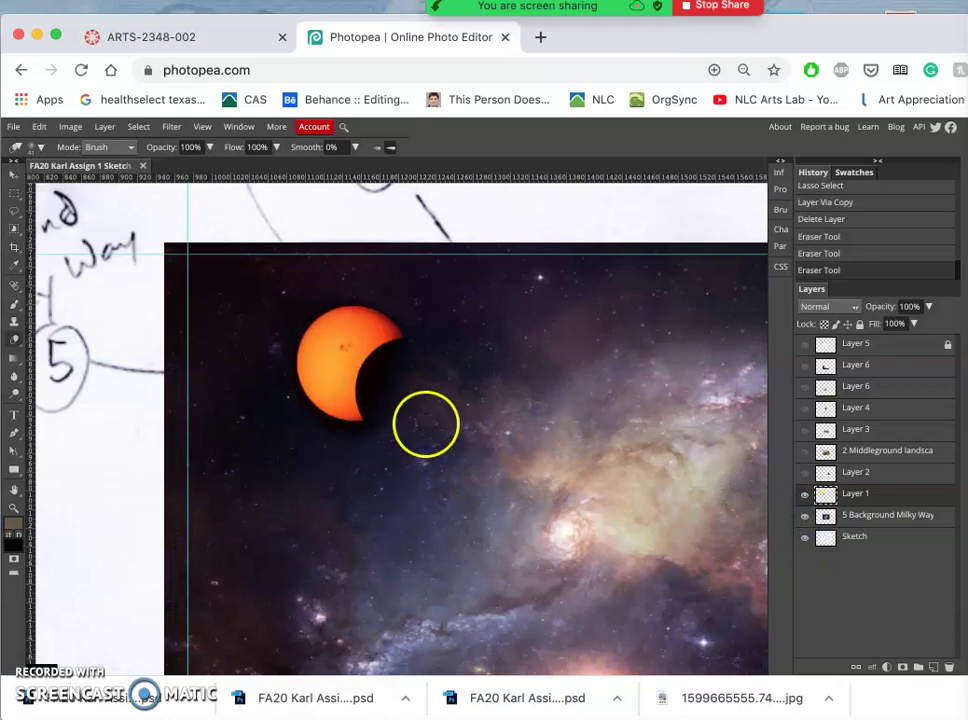
scroll(426, 424, down, 3)
scroll(426, 426, up, 1)
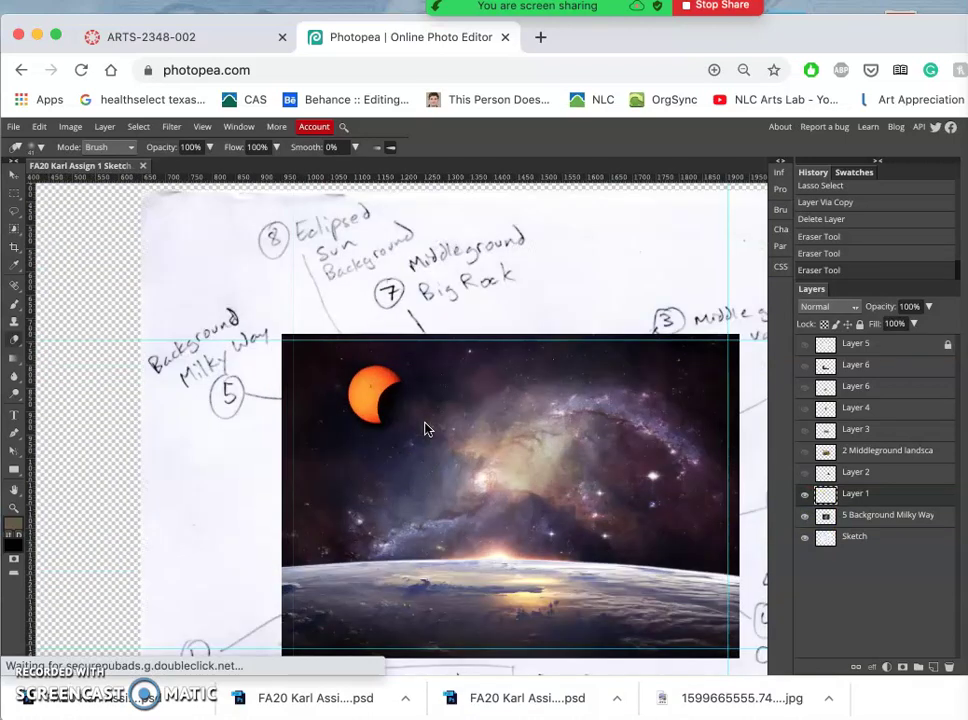
click(375, 402)
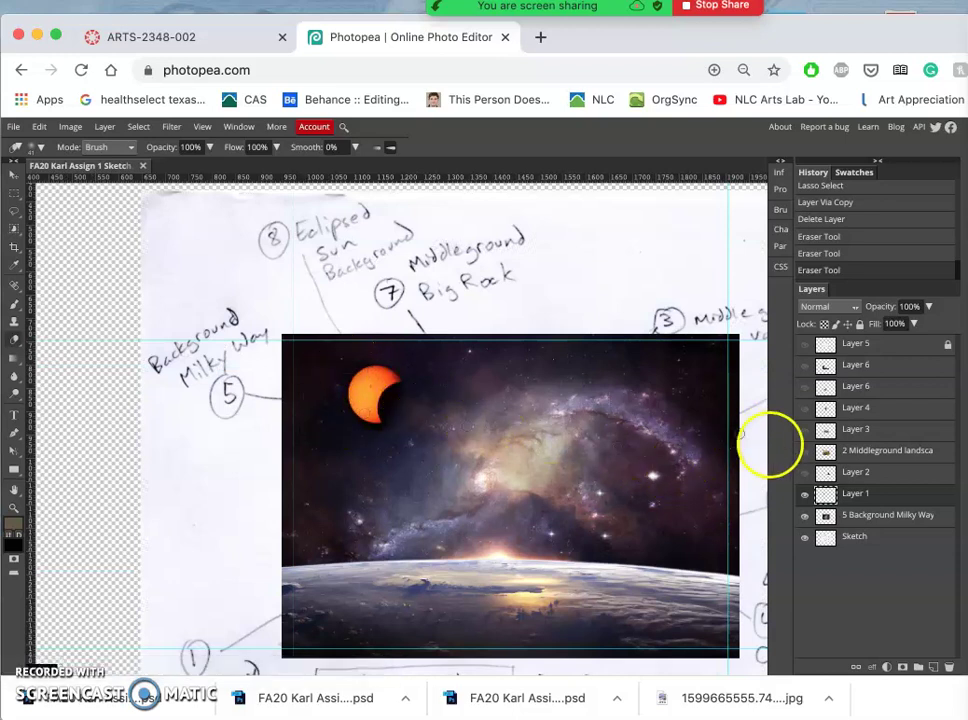
Show and select Layer 2, and erase the pale sky at the upper left of the mountain peak with the 41 px eraser
click(805, 473)
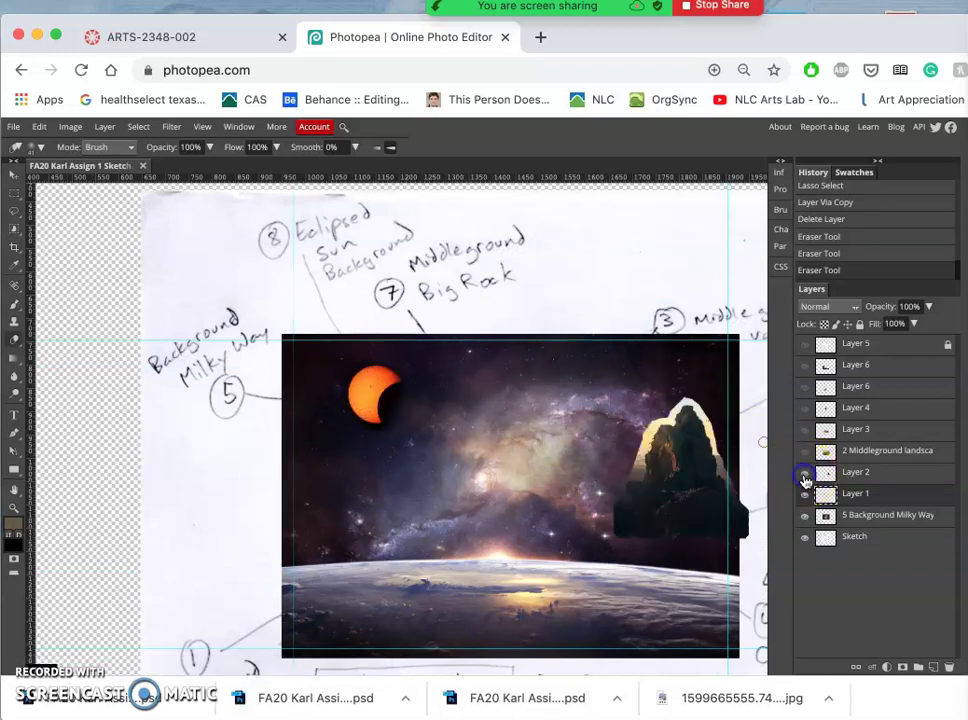
click(663, 435)
scroll(663, 435, up, 6)
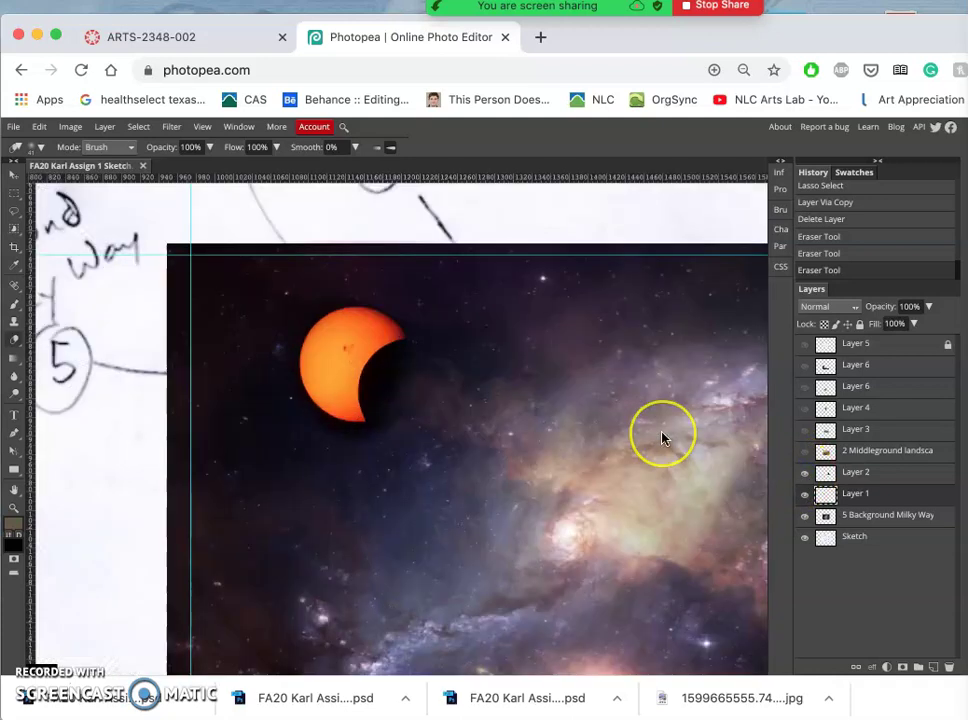
scroll(663, 435, right, 5)
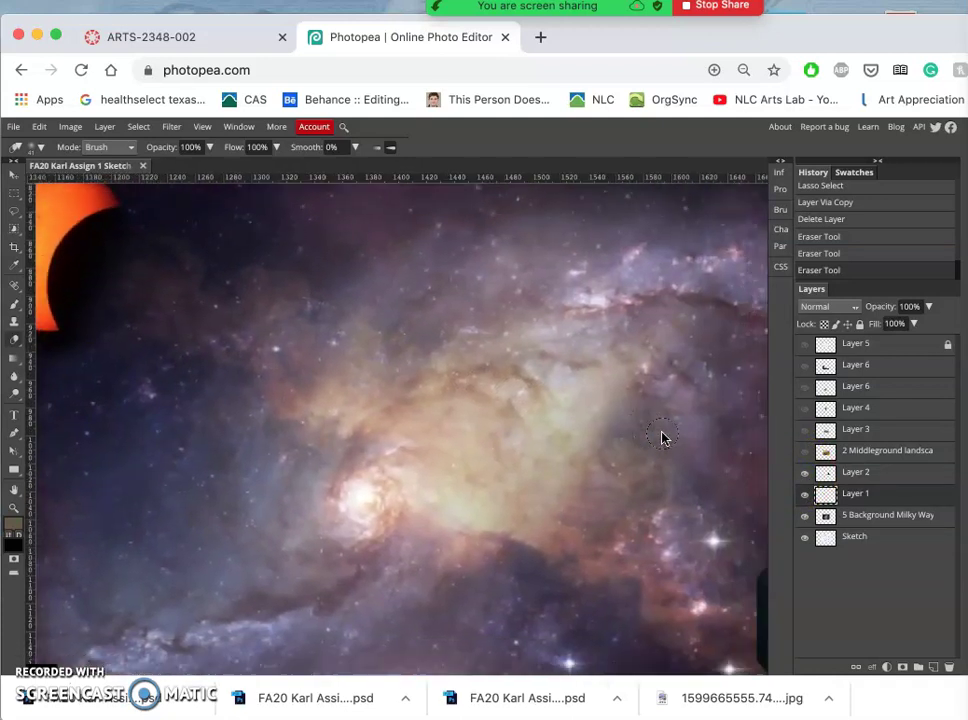
scroll(663, 438, right, 3)
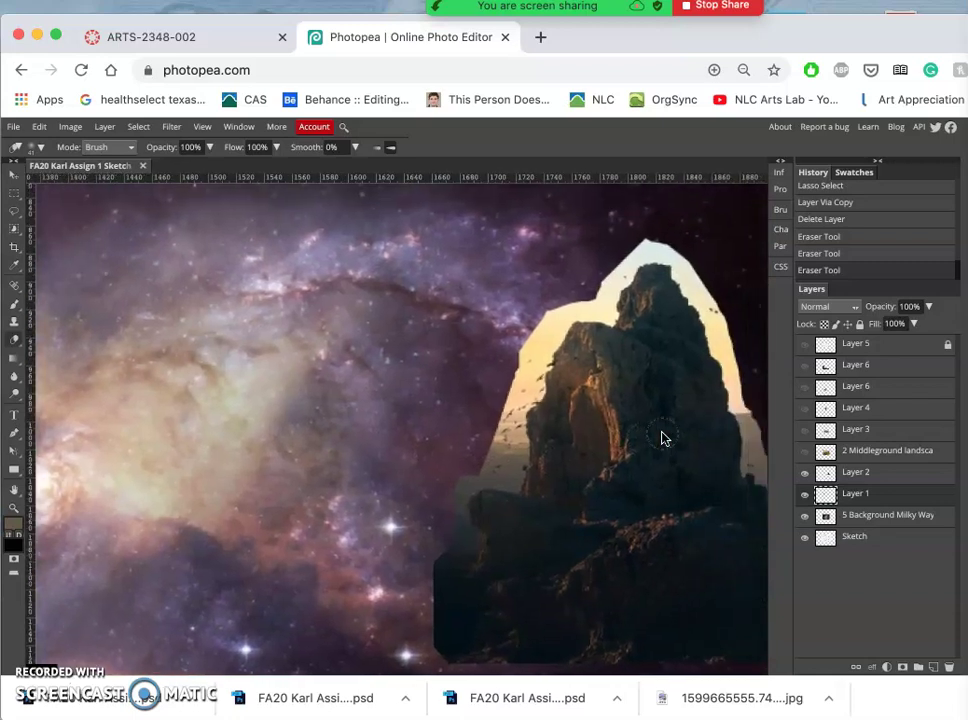
mouse_move(722, 219)
mouse_down()
mouse_move(658, 207)
mouse_move(605, 277)
mouse_up()
click(858, 468)
mouse_move(636, 288)
mouse_down()
mouse_move(626, 232)
mouse_move(637, 225)
mouse_move(640, 233)
mouse_up()
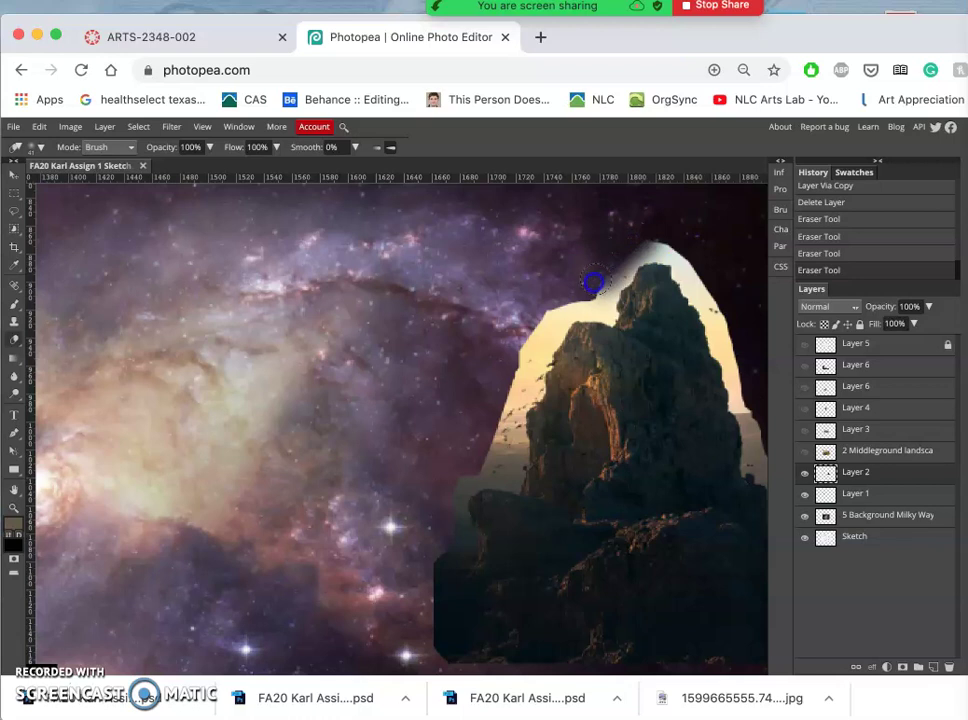
drag(594, 283, 583, 287)
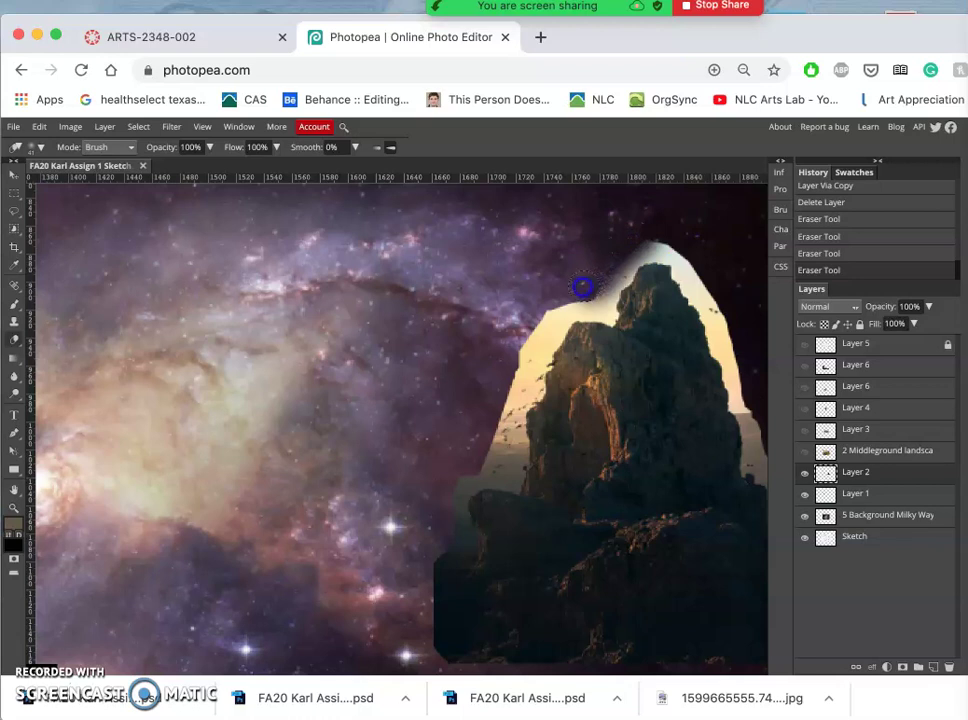
Reduce the eraser to 24 px and erase the pale sky around the mountain's left side, summit and upper right side
click(131, 149)
click(41, 149)
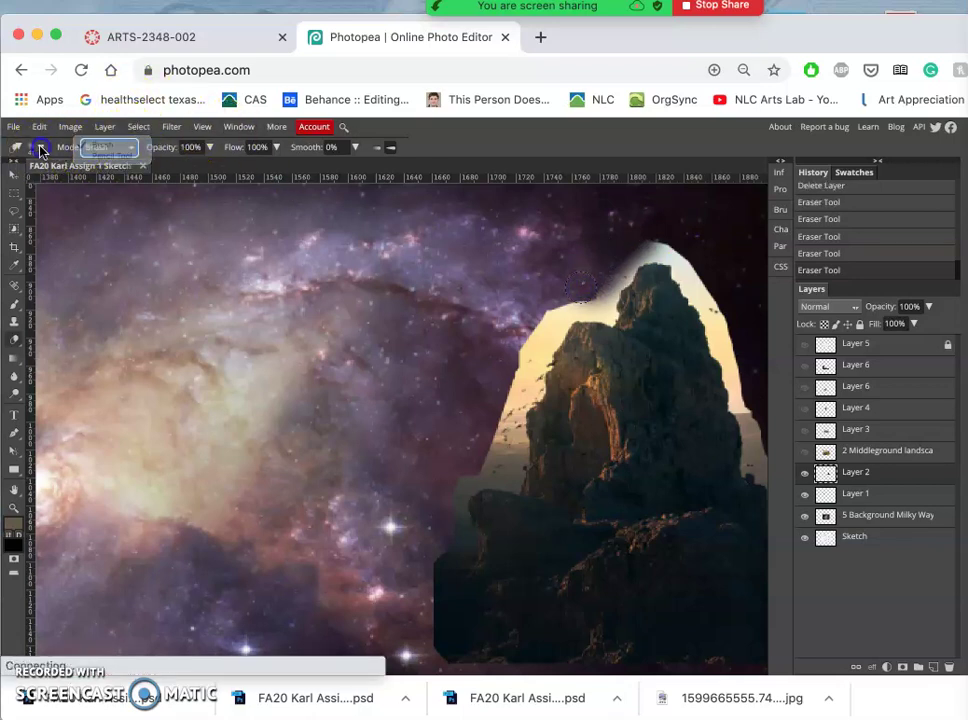
click(40, 149)
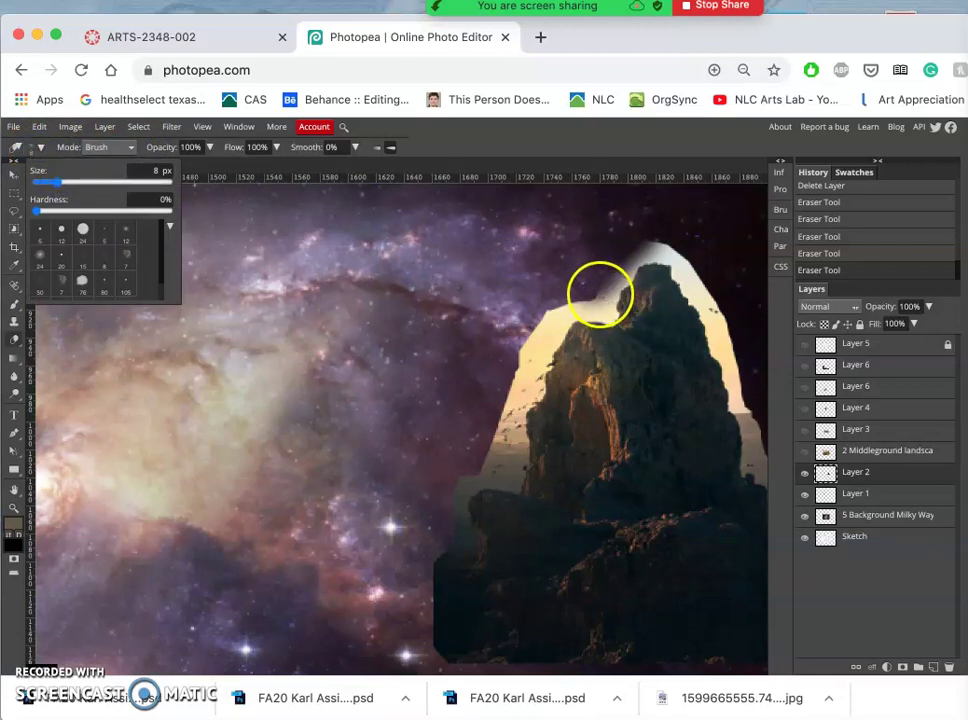
click(69, 185)
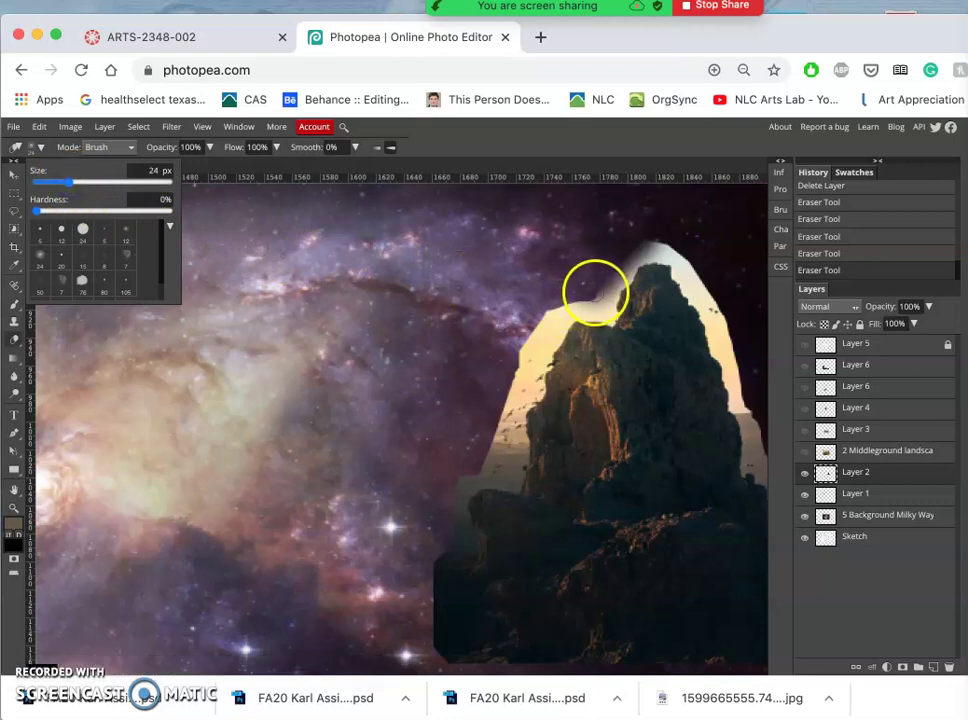
click(595, 292)
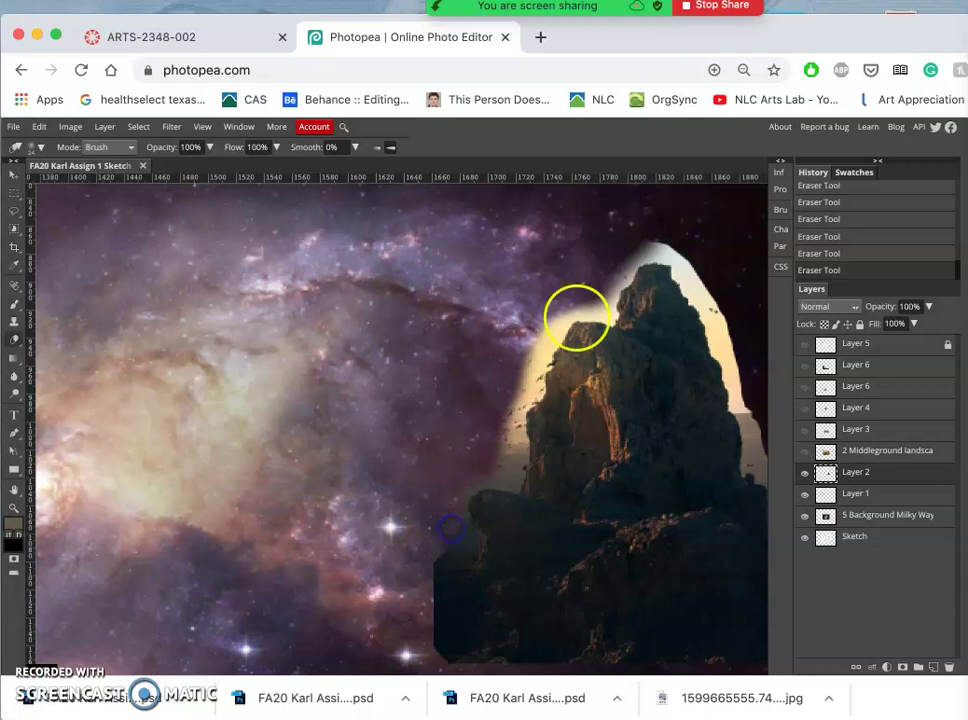
mouse_move(579, 315)
mouse_down()
mouse_move(655, 237)
mouse_move(613, 248)
mouse_up()
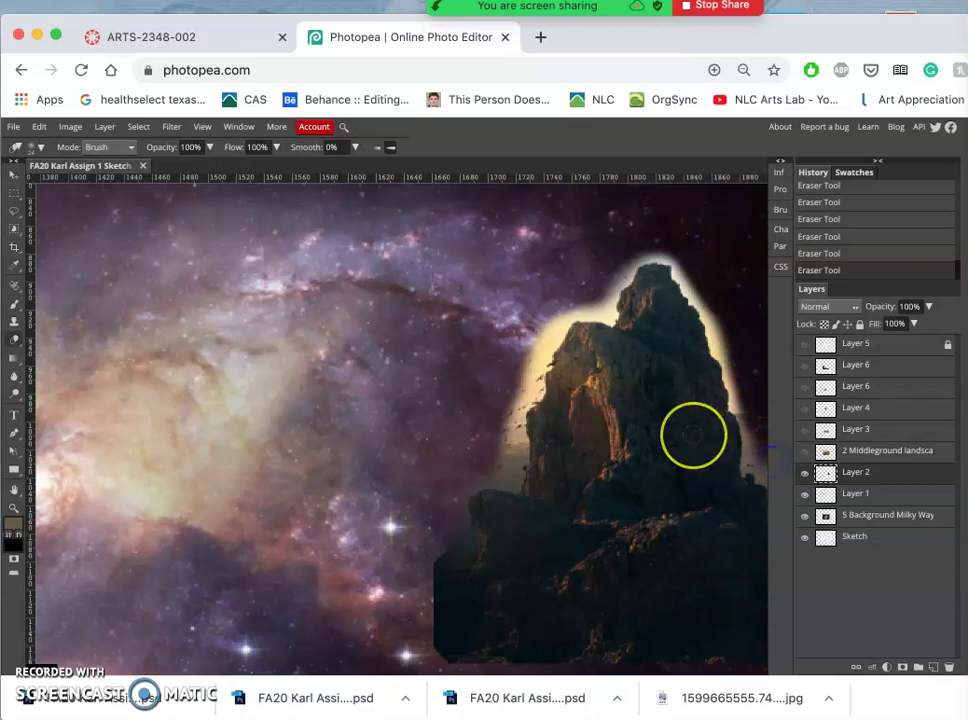
Erase the leftover sky along the mountain's lower right slope and thin the yellow glow along its left edge
scroll(692, 436, right, 3)
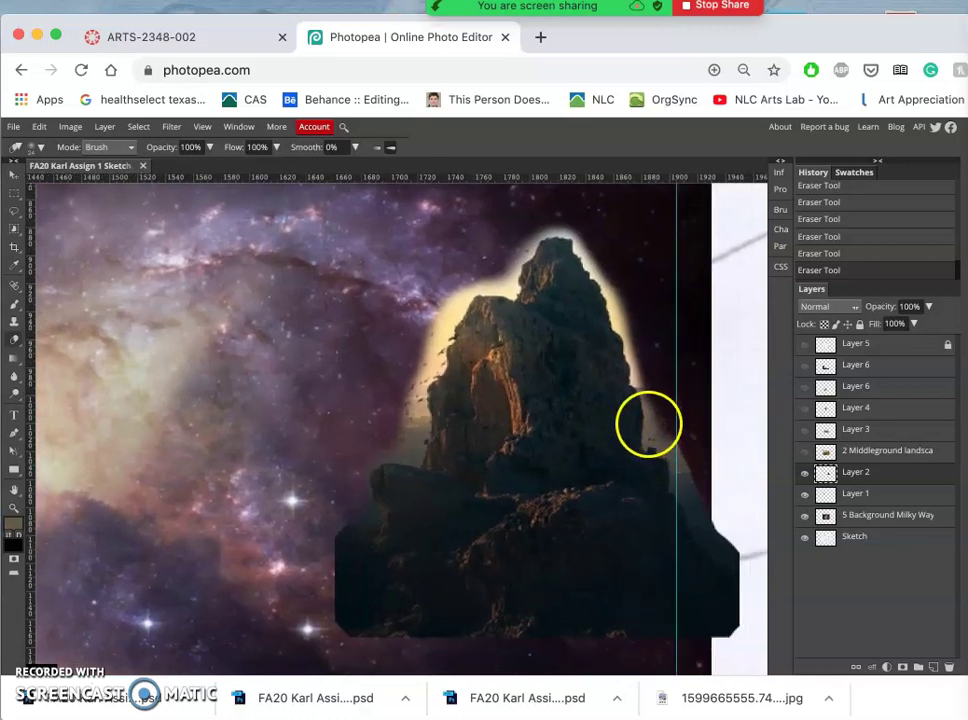
drag(659, 421, 658, 423)
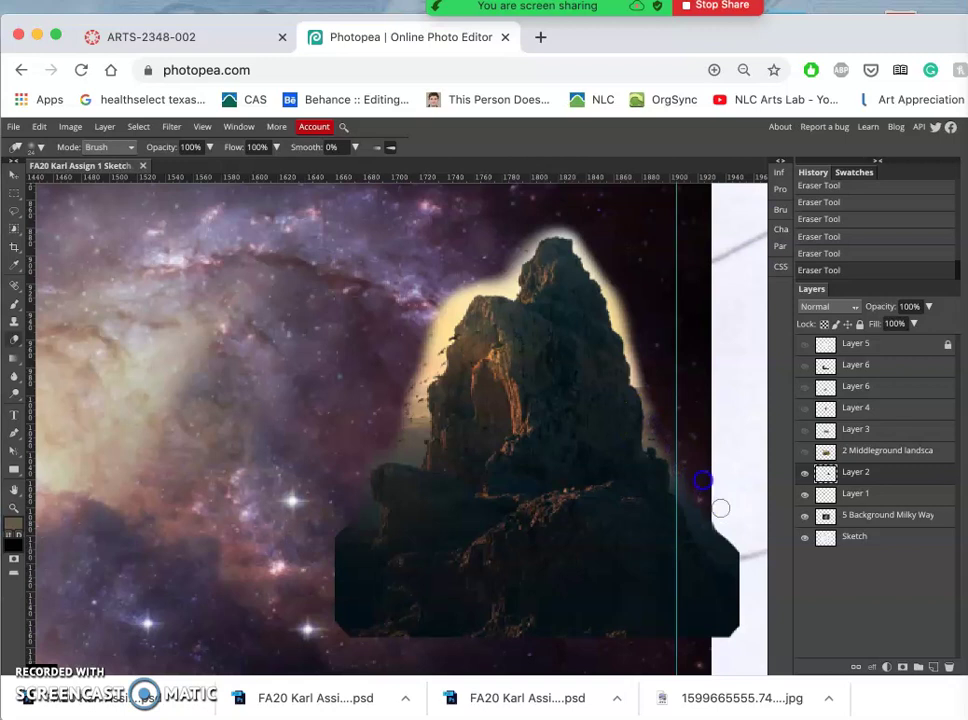
mouse_move(677, 439)
mouse_down()
mouse_move(423, 428)
mouse_move(372, 439)
mouse_move(386, 436)
mouse_up()
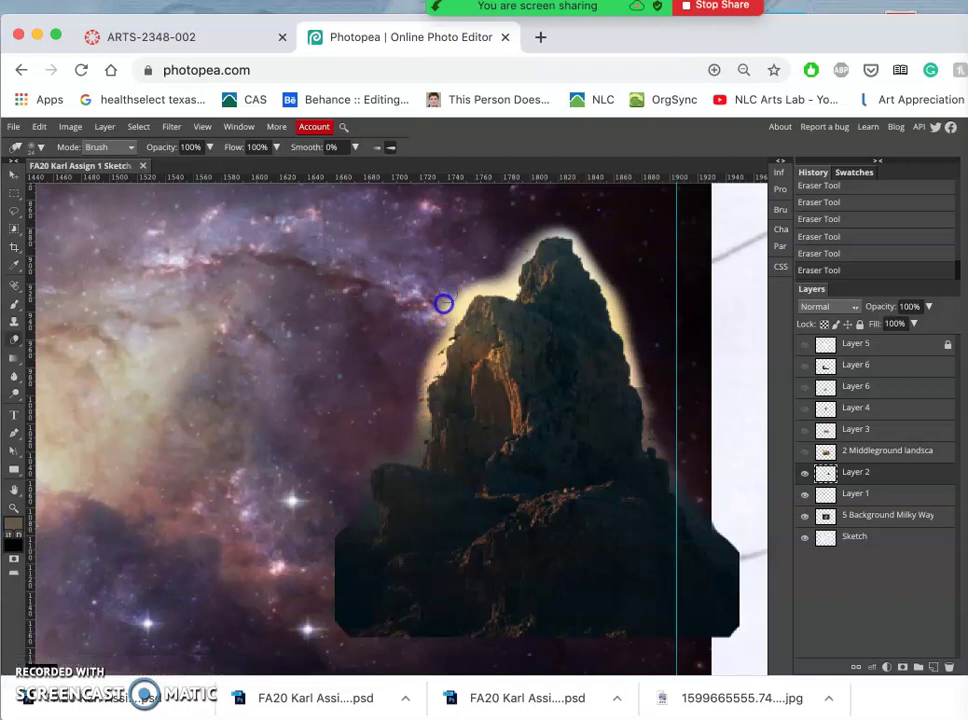
mouse_move(433, 316)
mouse_down()
mouse_move(499, 300)
mouse_move(538, 265)
mouse_move(509, 274)
mouse_move(476, 305)
mouse_move(417, 383)
mouse_up()
Show the 2 Middleground landscape layer and make it the active layer
scroll(417, 383, down, 5)
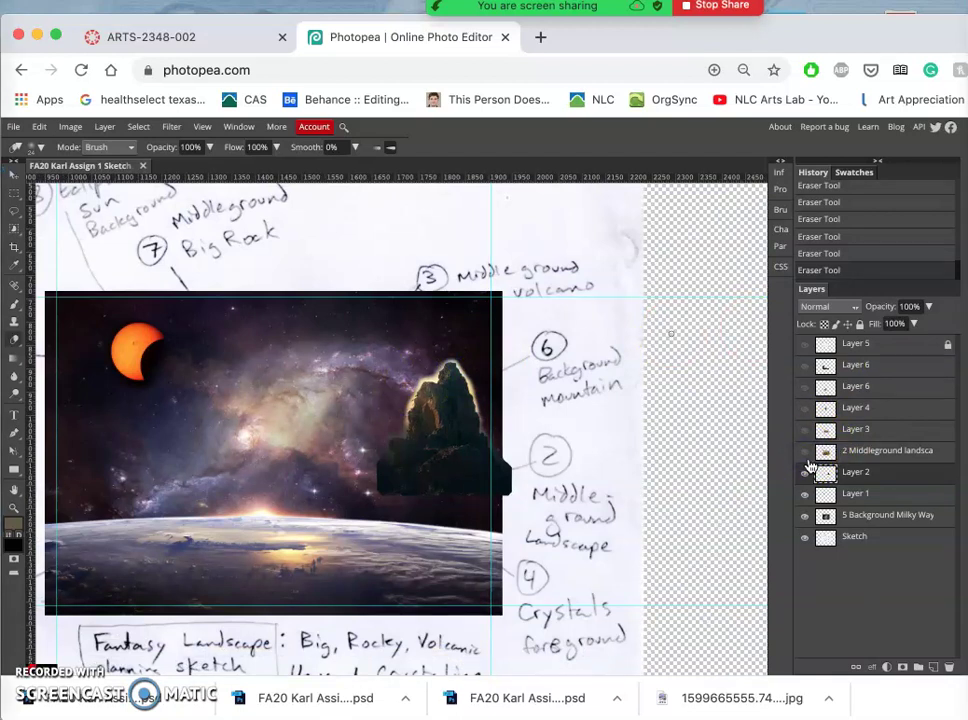
click(806, 457)
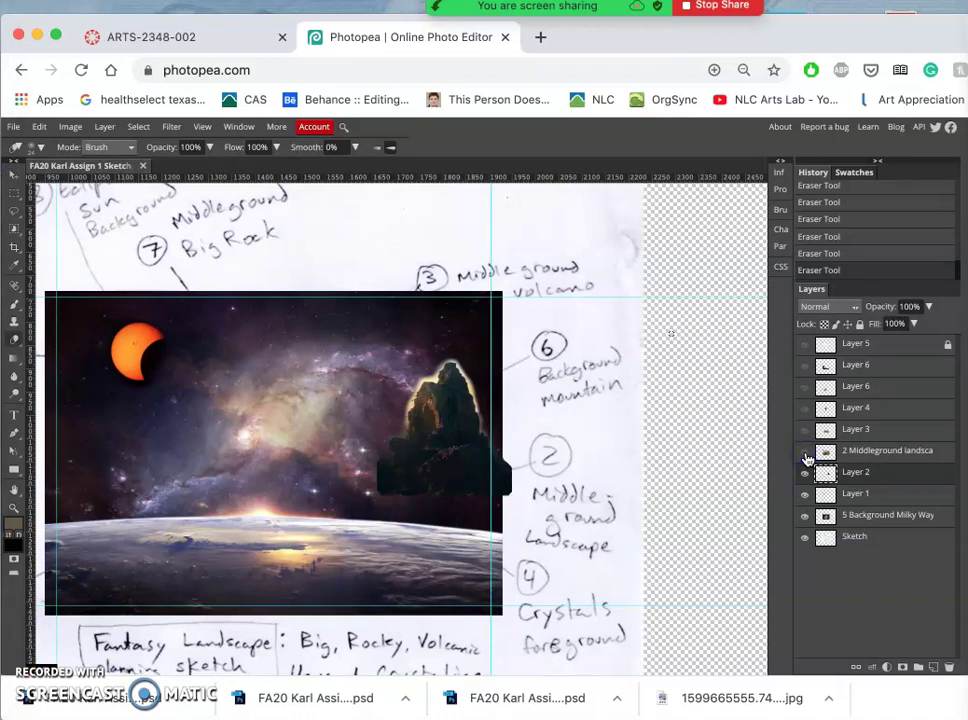
click(864, 450)
click(807, 456)
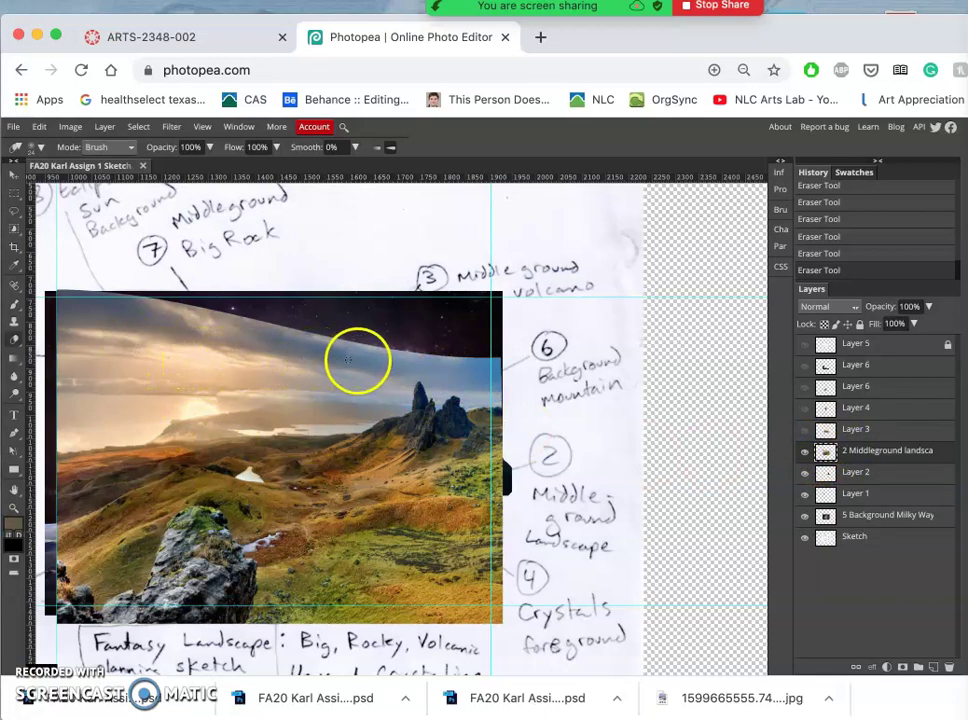
Enlarge the eraser to 153 px and softly erase the hard upper edge of the landscape's sky from right to left
click(43, 150)
drag(75, 183, 104, 183)
click(376, 340)
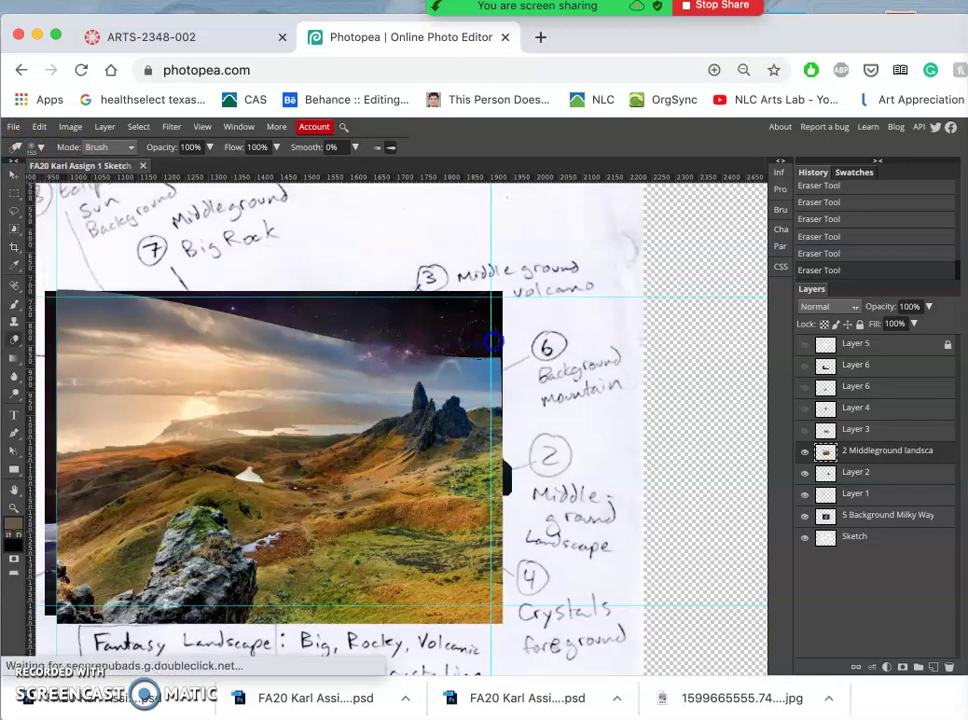
mouse_move(493, 342)
mouse_down()
mouse_move(503, 343)
mouse_move(482, 340)
mouse_up()
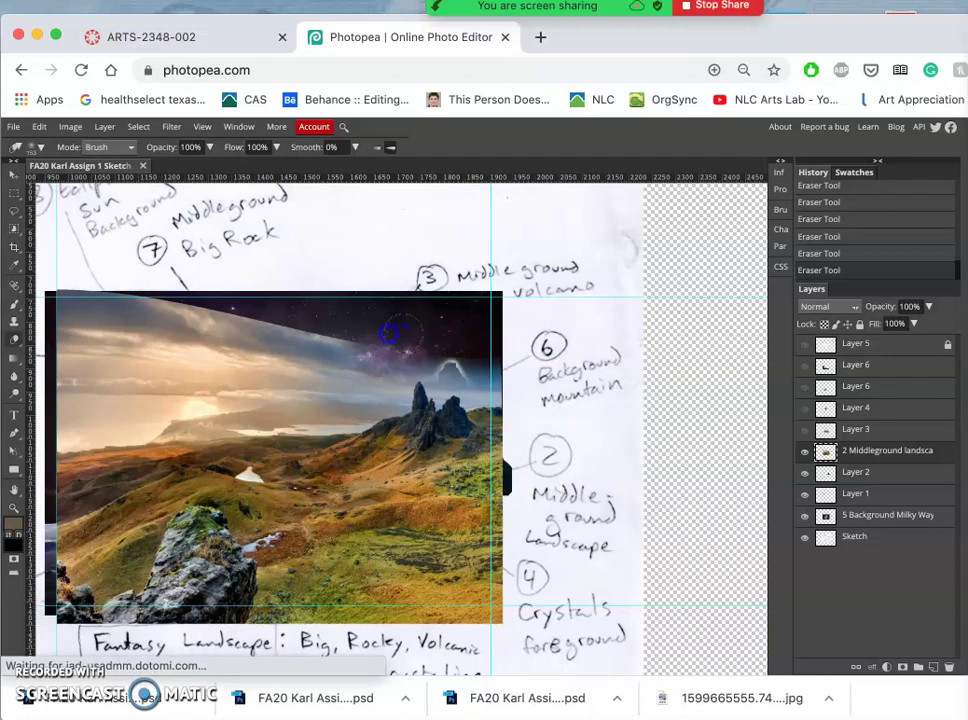
mouse_move(346, 332)
mouse_down()
mouse_move(134, 307)
mouse_move(48, 304)
mouse_up()
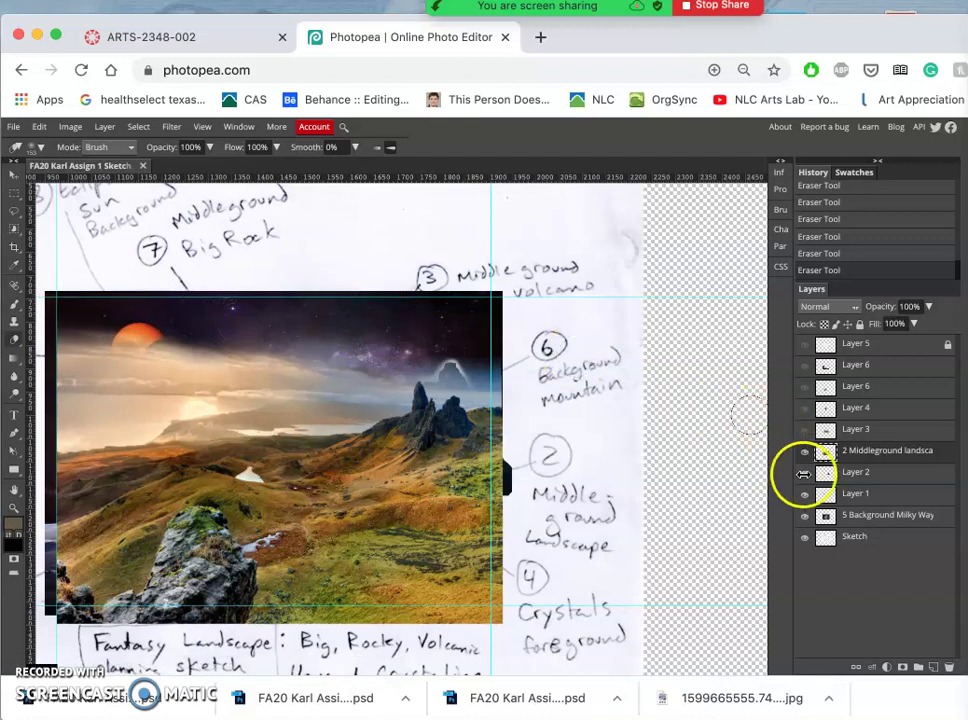
Hide the 5 Background Milky Way layer to check the erased sky edge, and show the layer again
click(804, 516)
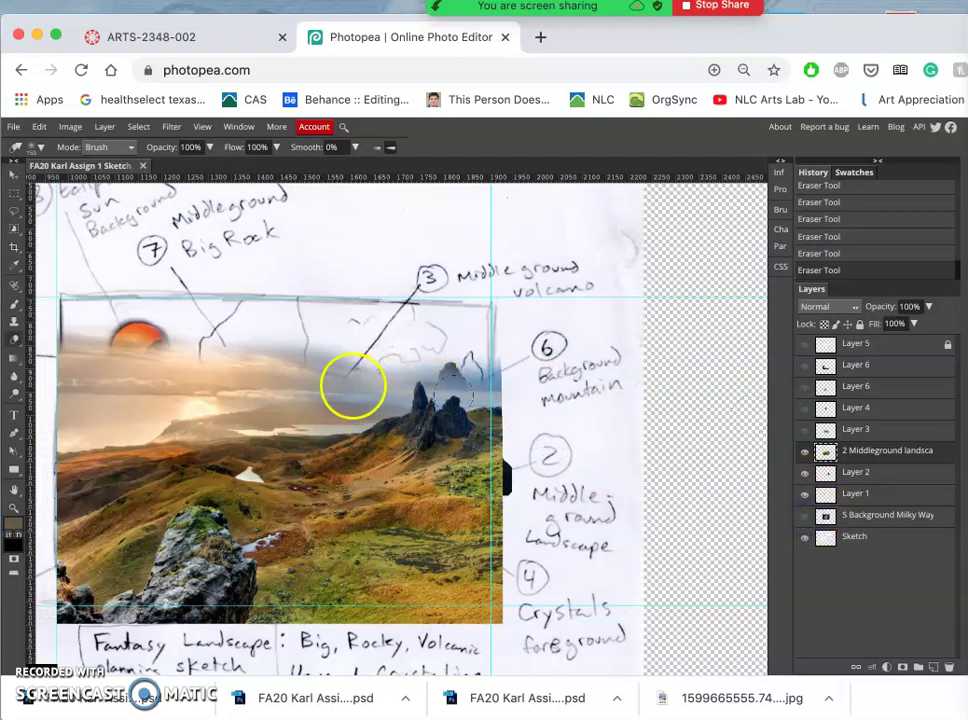
click(804, 516)
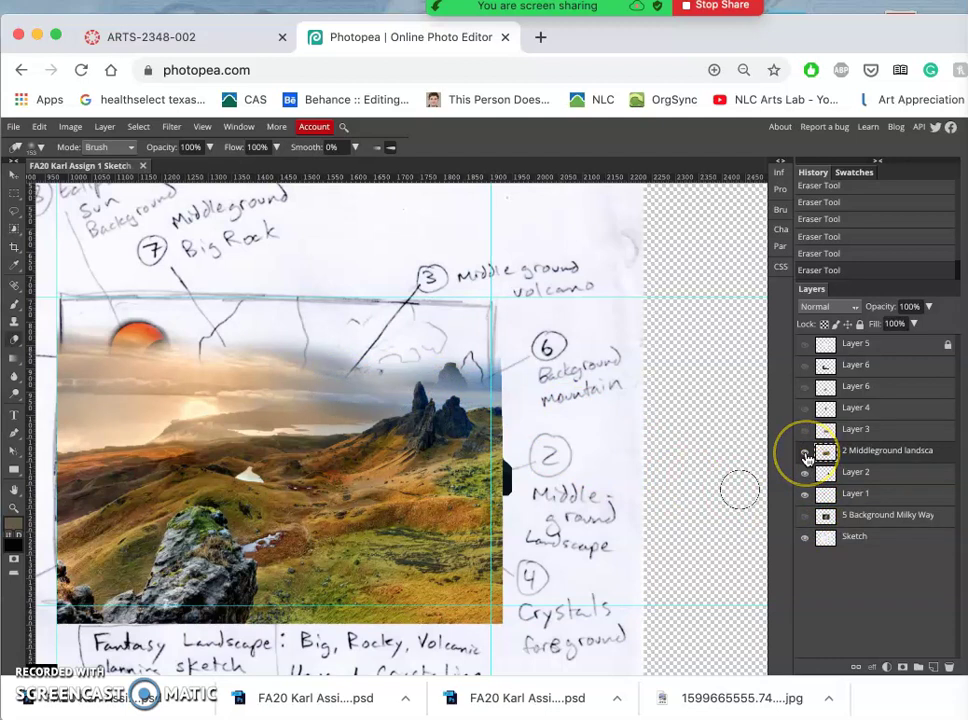
click(804, 516)
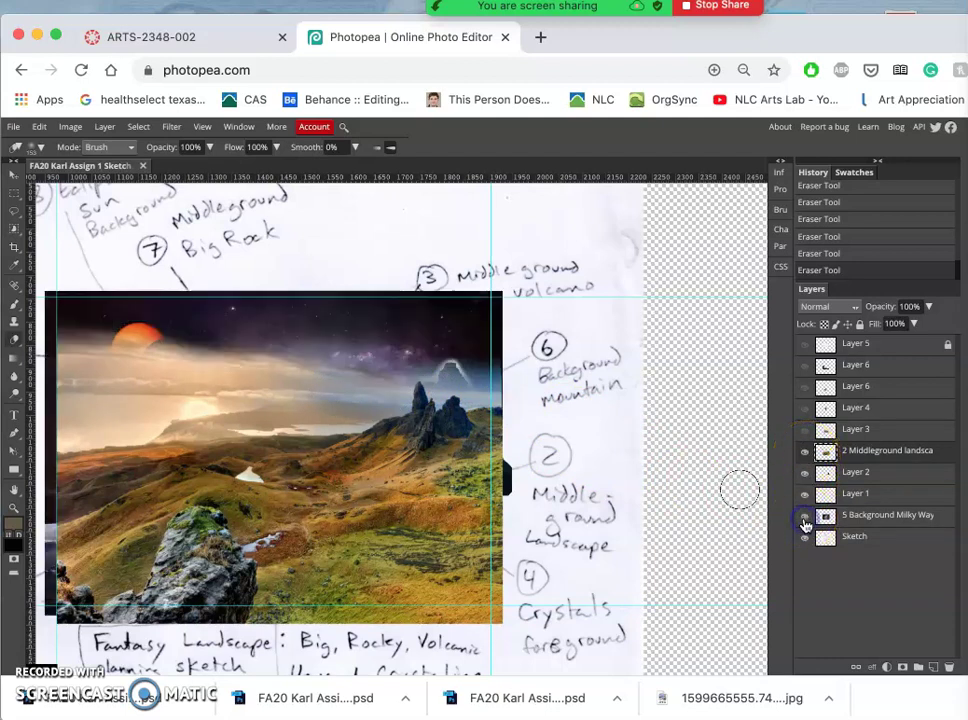
Set the eraser opacity to 56% and fade the landscape's upper clouds into the starry sky across the whole width
click(209, 147)
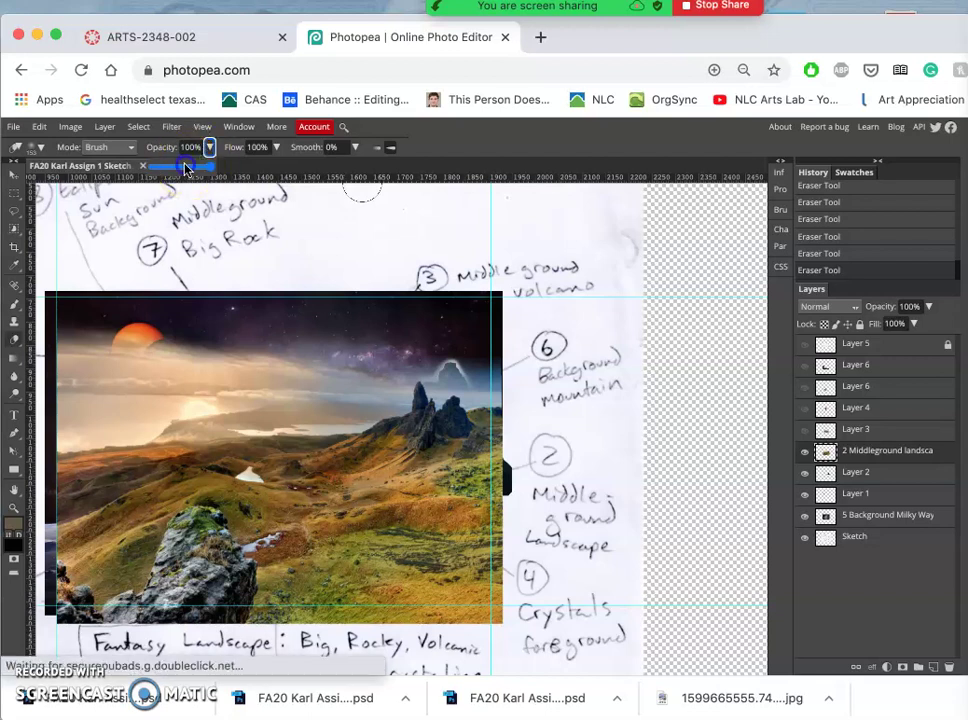
click(188, 167)
mouse_move(360, 337)
mouse_down()
mouse_move(387, 352)
mouse_move(410, 346)
mouse_move(503, 370)
mouse_move(460, 358)
mouse_up()
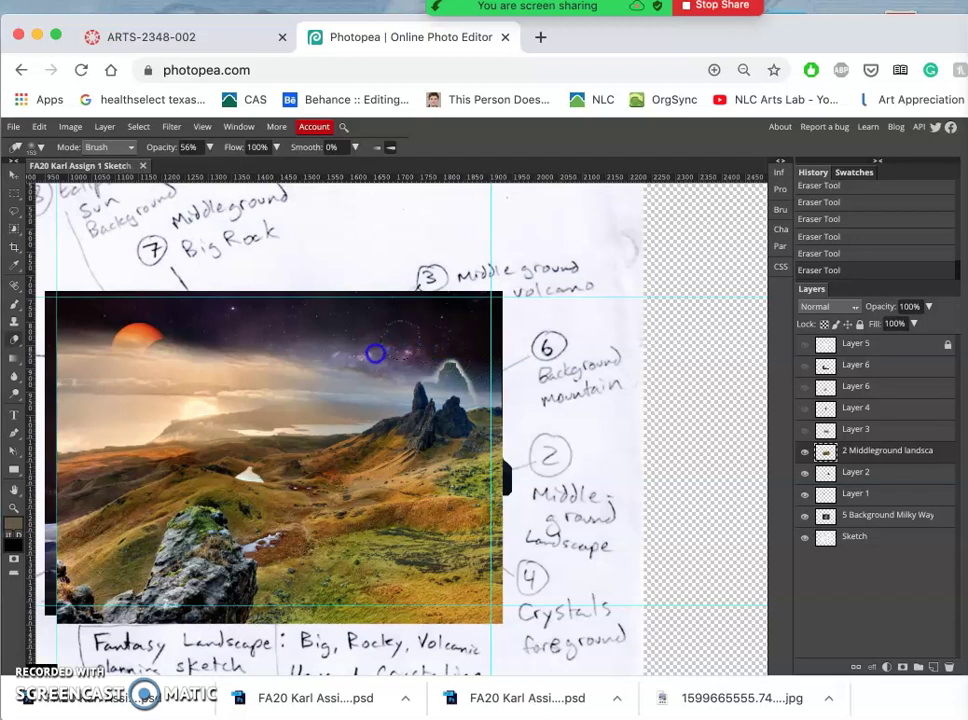
drag(360, 360, 344, 360)
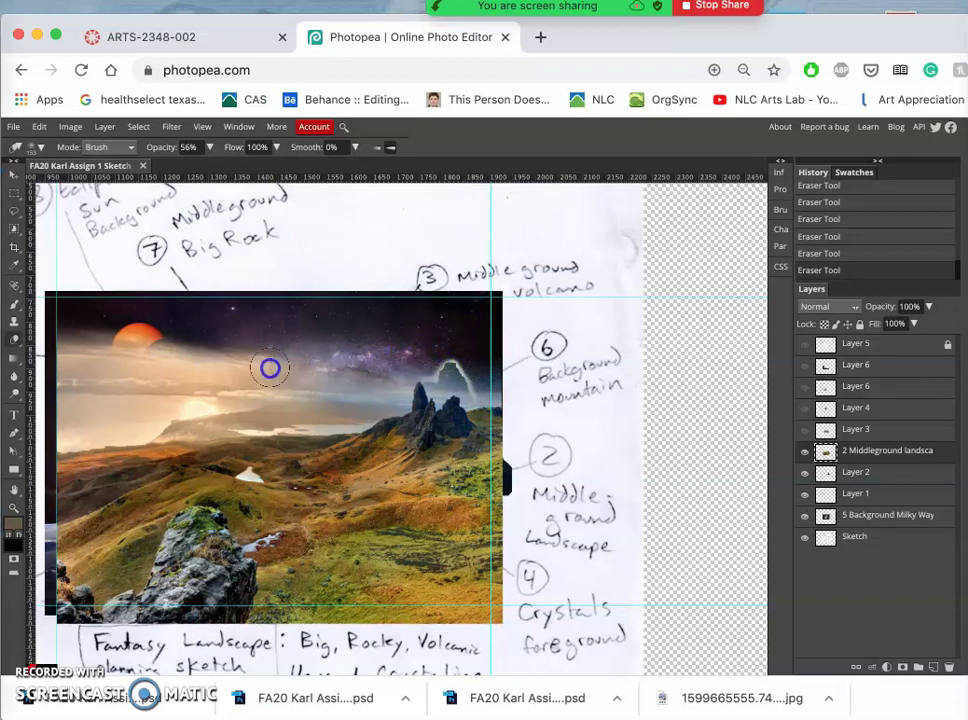
mouse_move(270, 368)
mouse_down()
mouse_move(145, 350)
mouse_move(92, 355)
mouse_move(44, 341)
mouse_up()
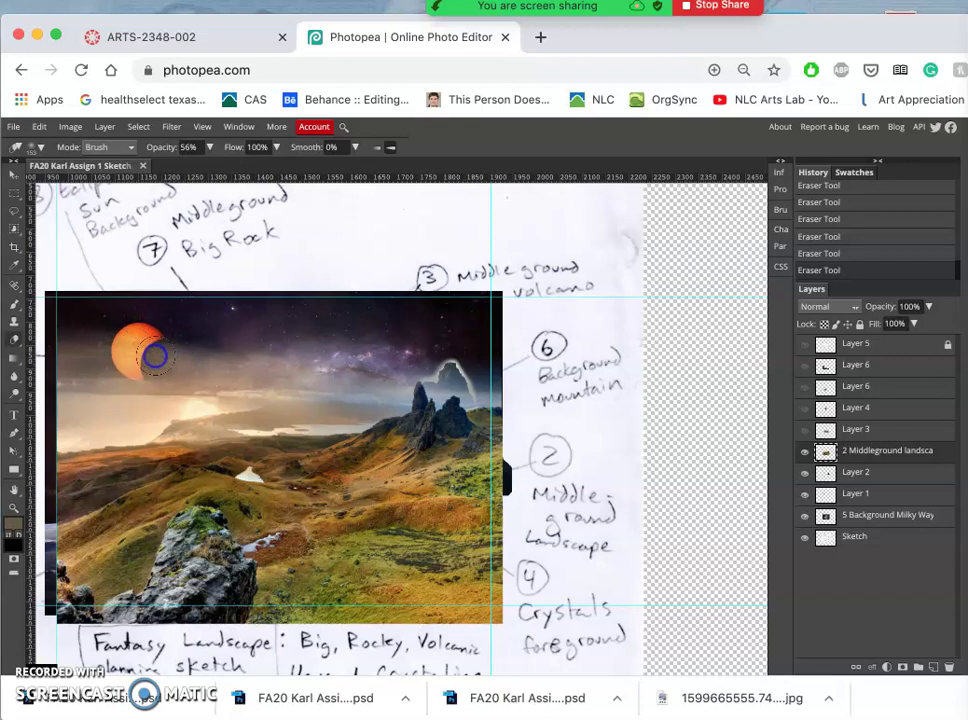
Lightly erase the remaining clouds around the eclipsed sun and the haze over the background mountain, undoing an unwanted stroke
mouse_move(155, 355)
mouse_down()
mouse_move(146, 357)
mouse_move(190, 335)
mouse_move(213, 338)
mouse_up()
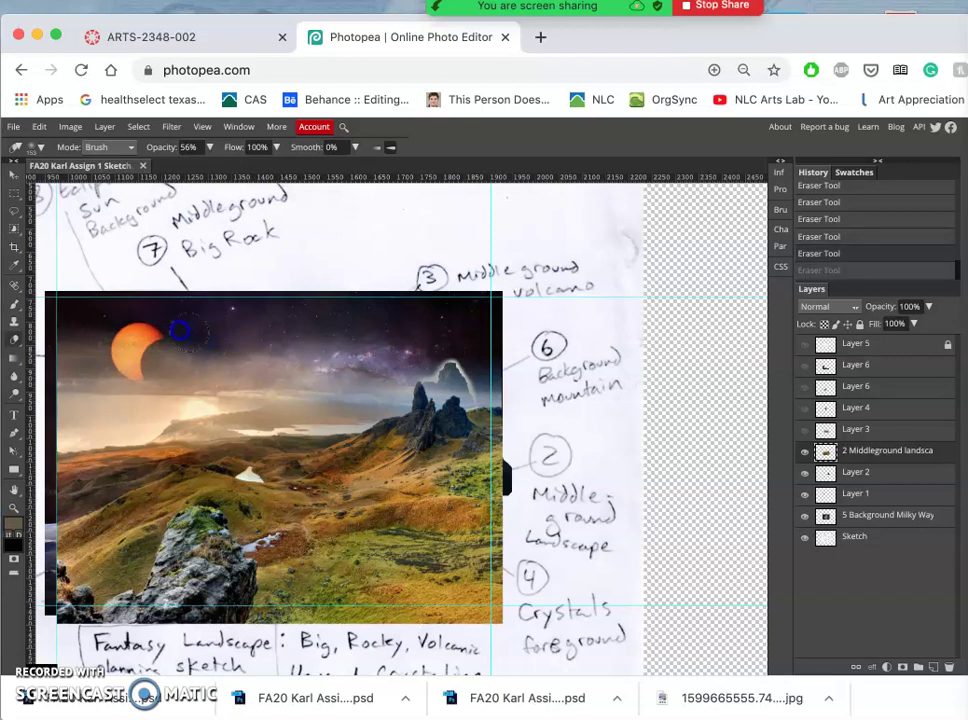
mouse_move(83, 318)
mouse_down()
mouse_move(83, 368)
mouse_move(98, 395)
mouse_move(218, 433)
mouse_move(310, 486)
mouse_up()
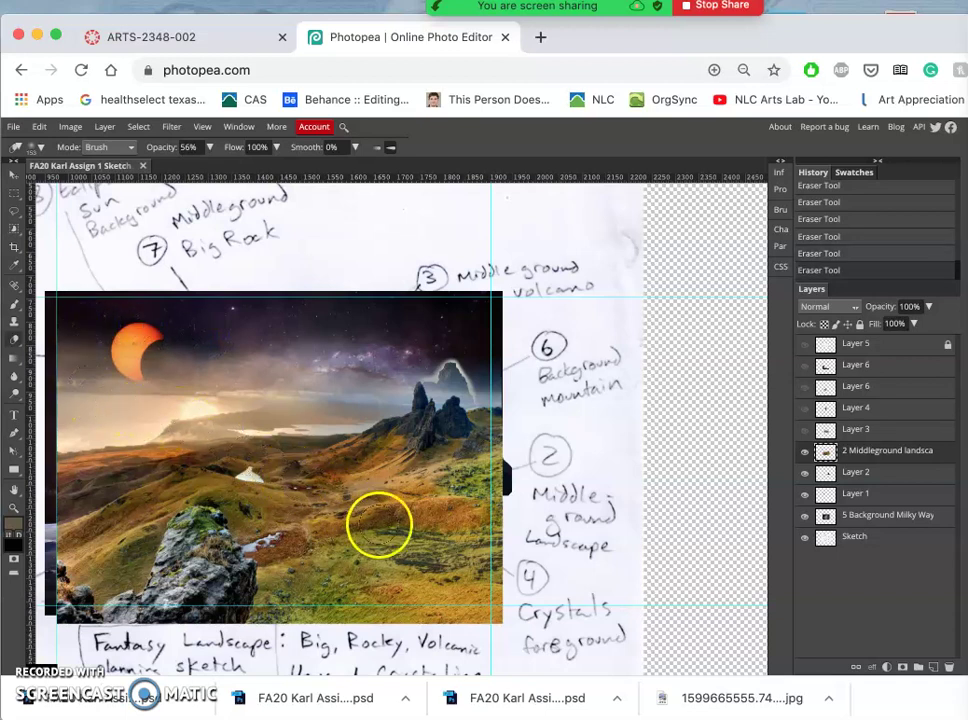
mouse_move(453, 395)
mouse_down()
mouse_move(486, 367)
mouse_move(486, 386)
mouse_move(479, 381)
mouse_move(497, 361)
mouse_move(481, 375)
mouse_up()
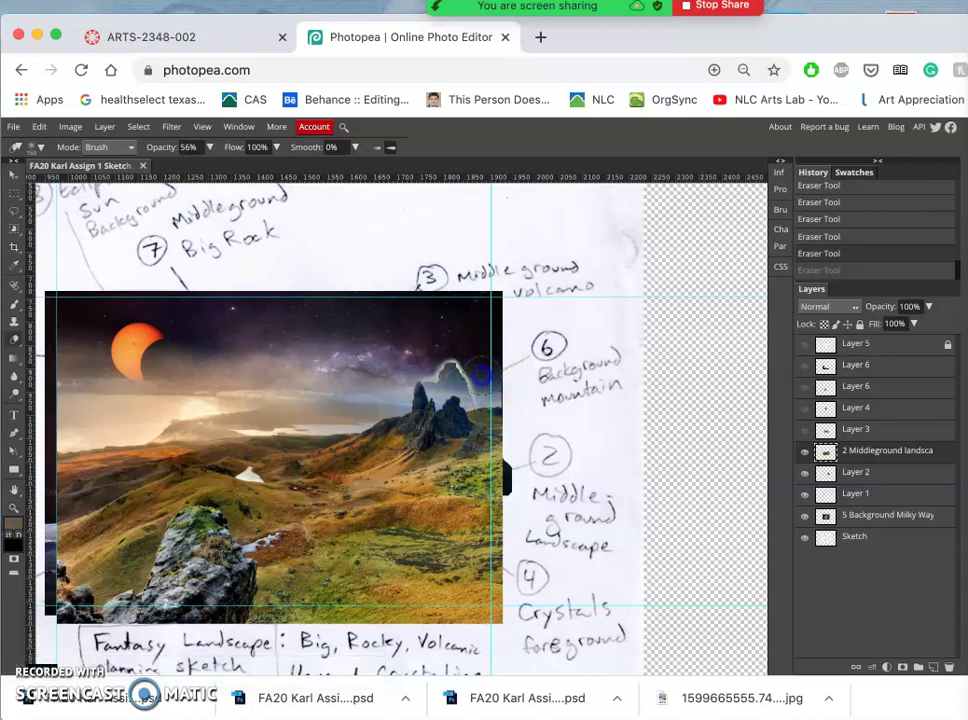
key(super+z)
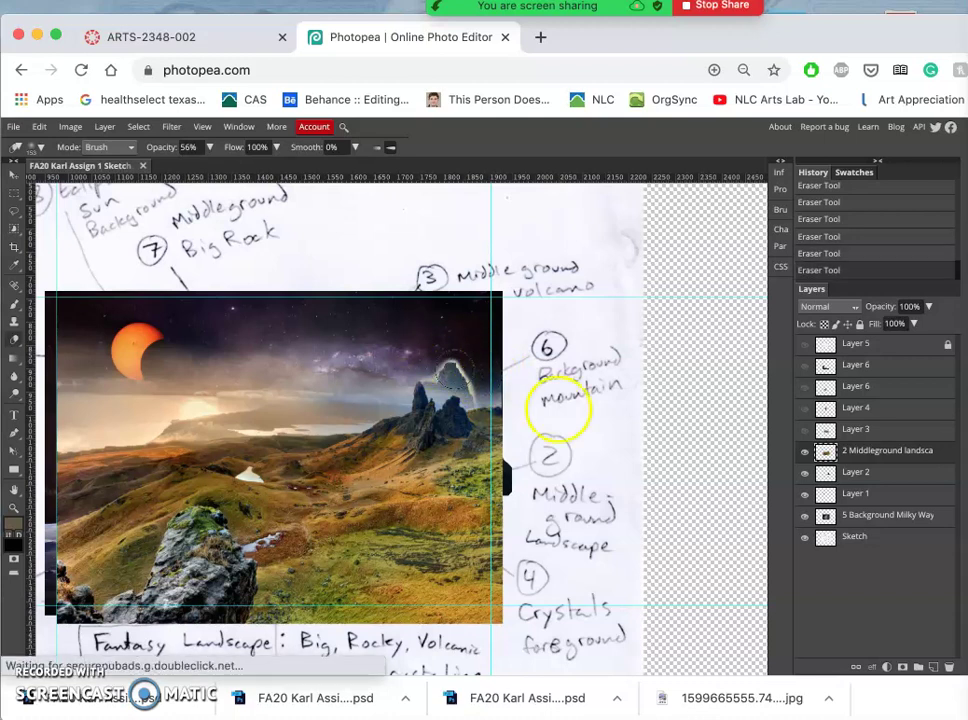
Show Layer 3 with the volcano and make it the active layer
click(806, 433)
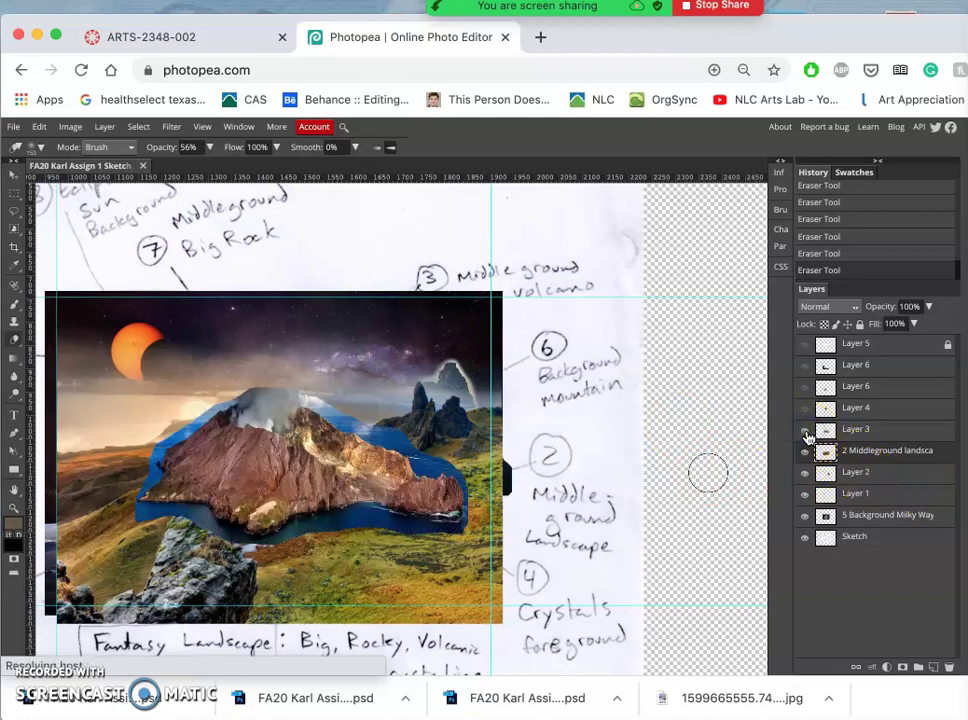
click(862, 438)
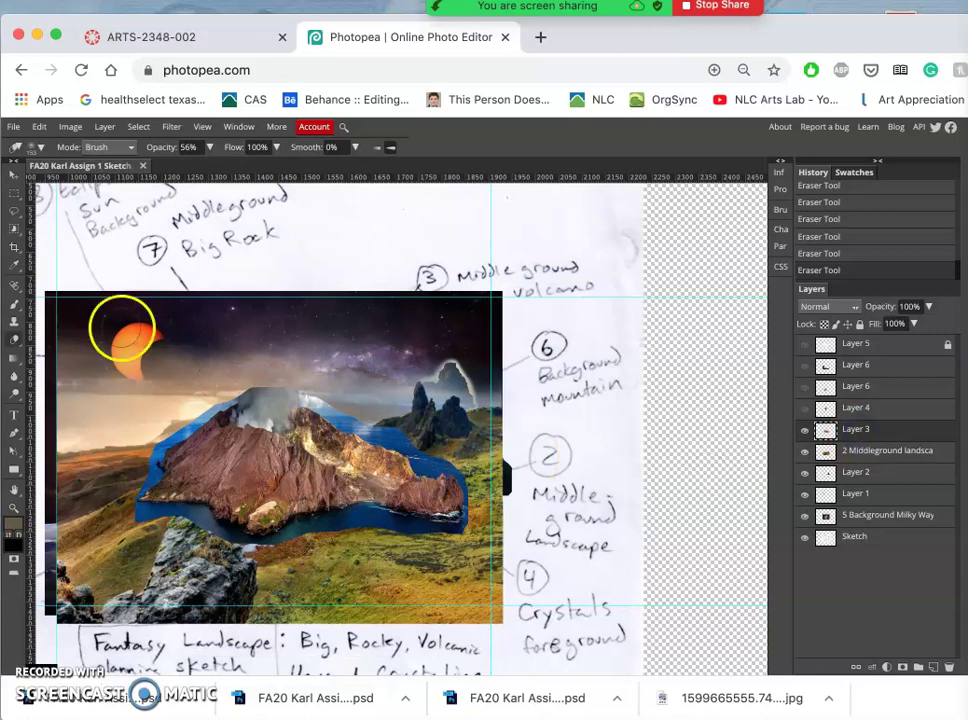
mouse_move(3, 228)
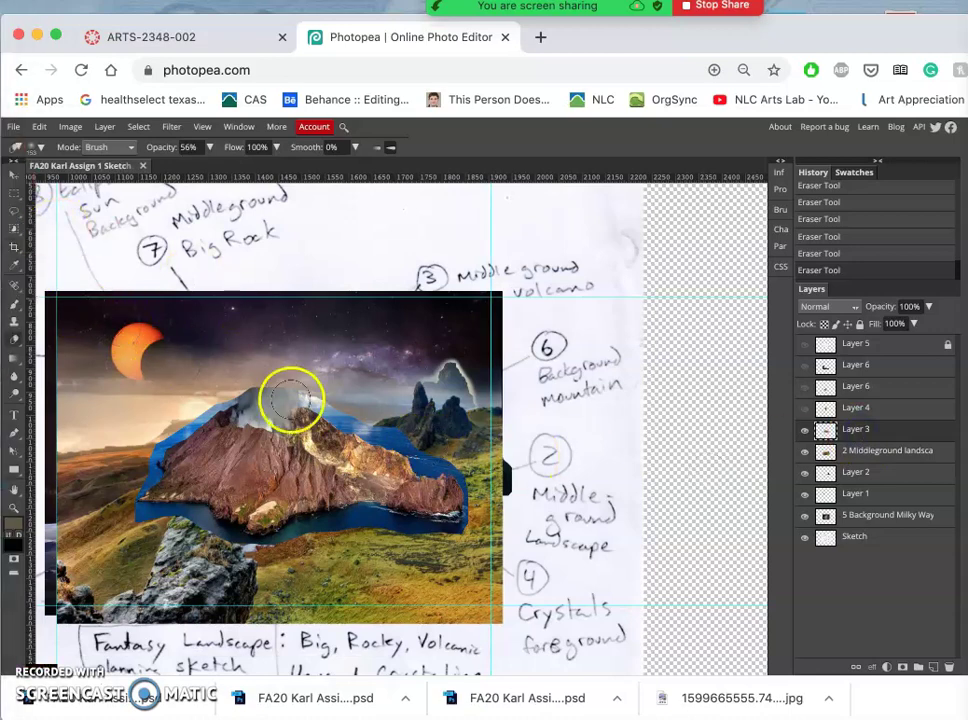
Examine the volcano cutout up close, from the sea beyond its right slope to the smoking crater and front ridges
scroll(291, 400, up, 2)
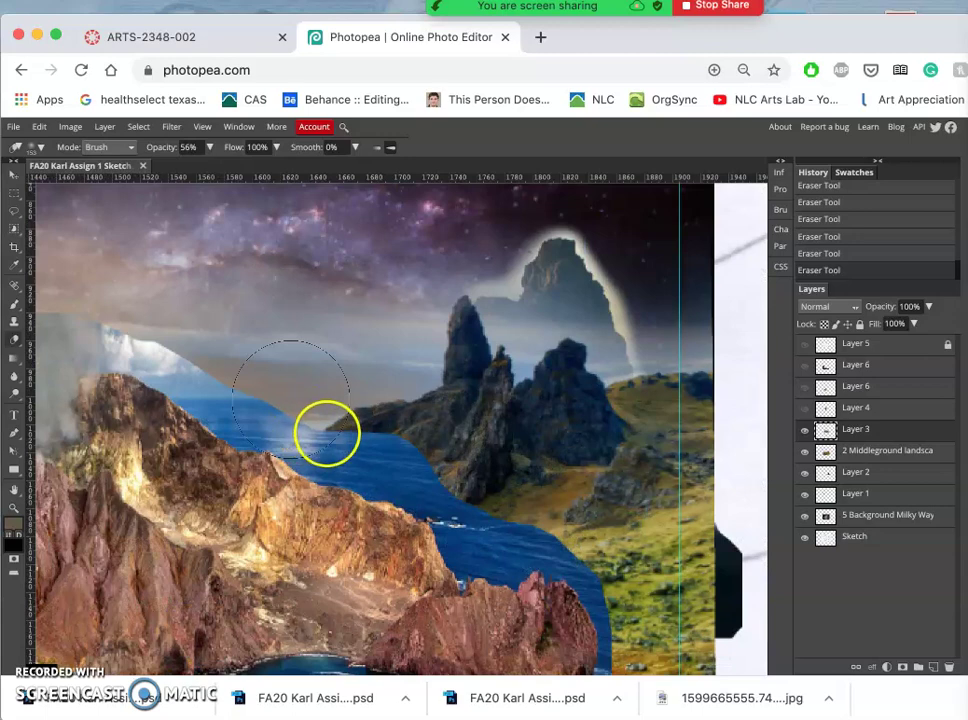
drag(327, 433, 440, 472)
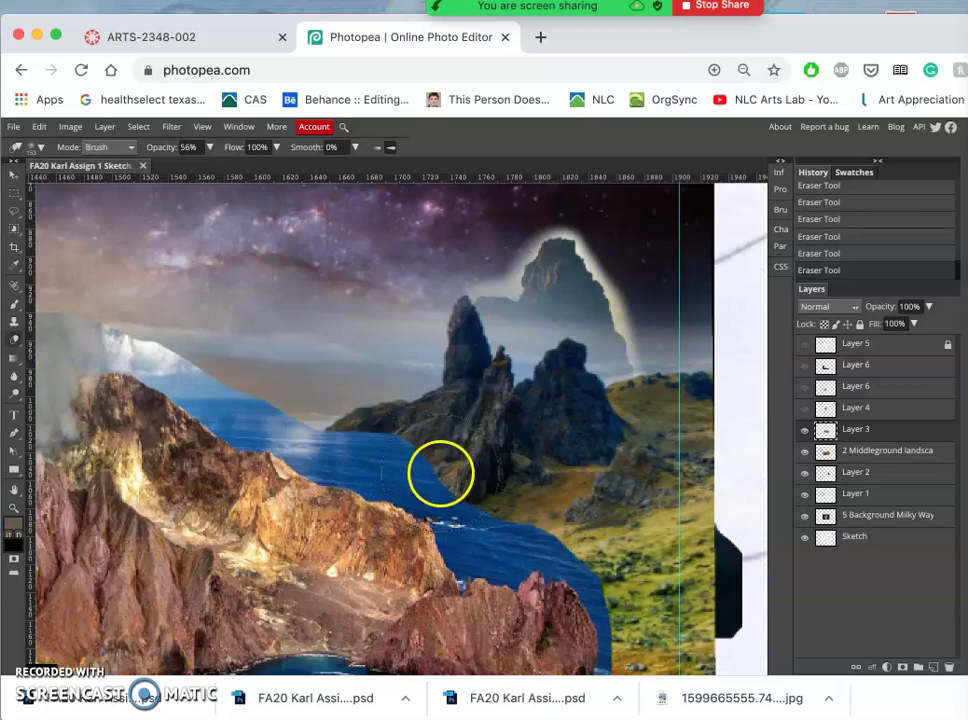
scroll(372, 430, down, 4)
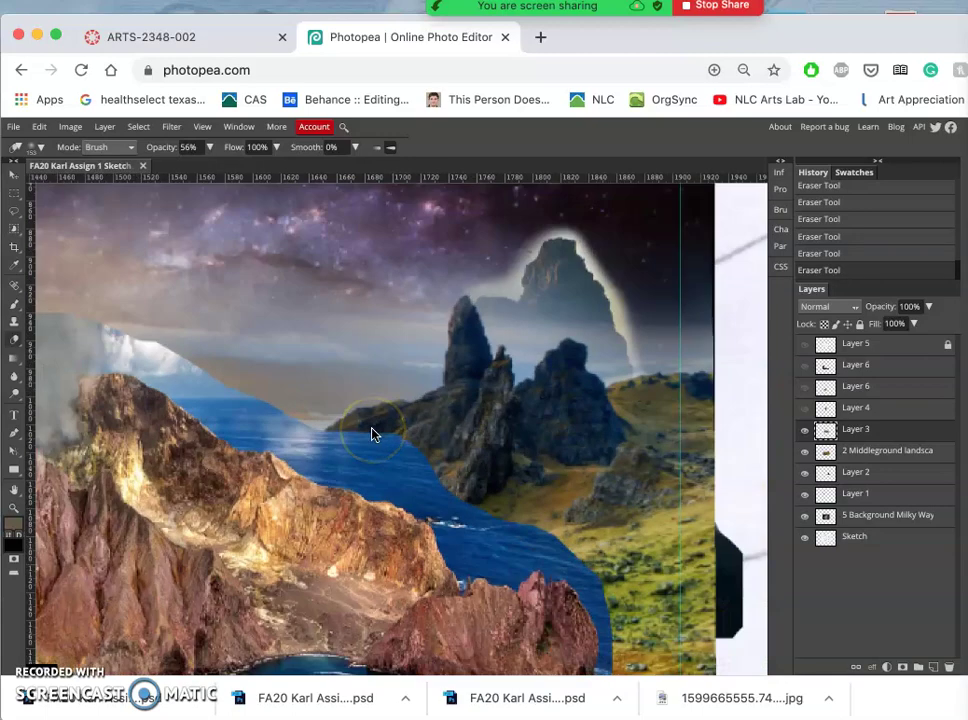
scroll(372, 433, up, 4)
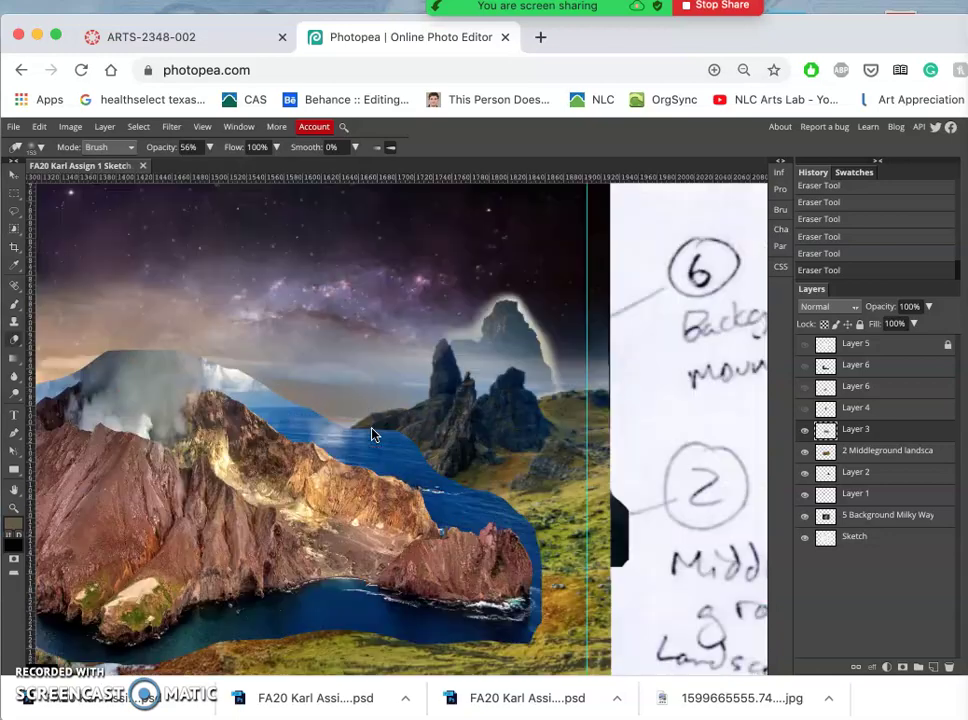
scroll(372, 433, left, 5)
scroll(372, 433, down, 2)
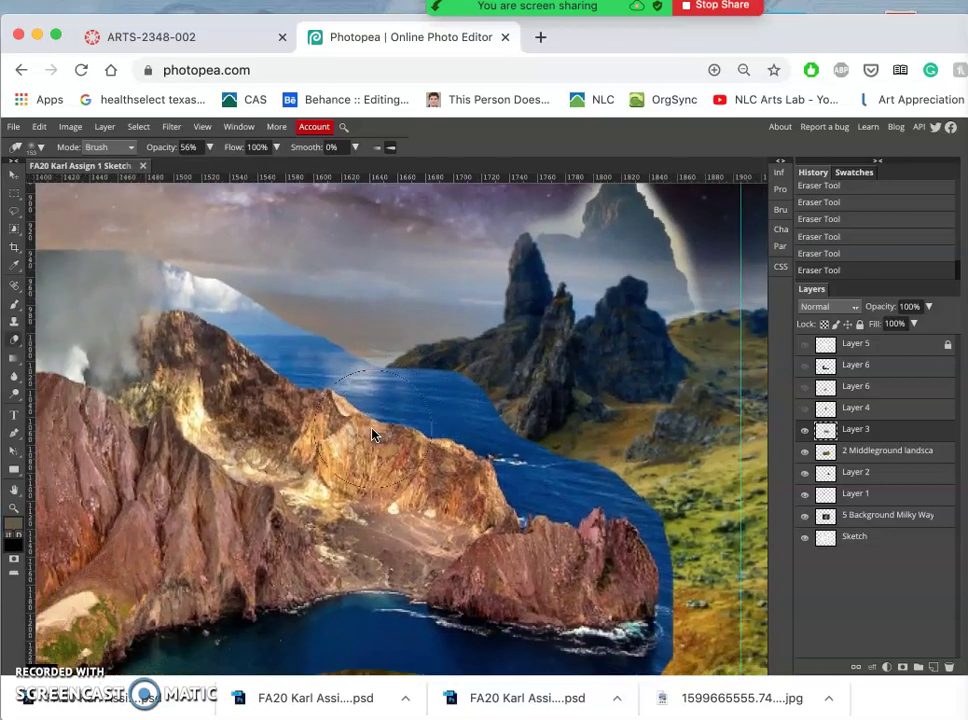
scroll(372, 433, left, 5)
scroll(372, 433, down, 1)
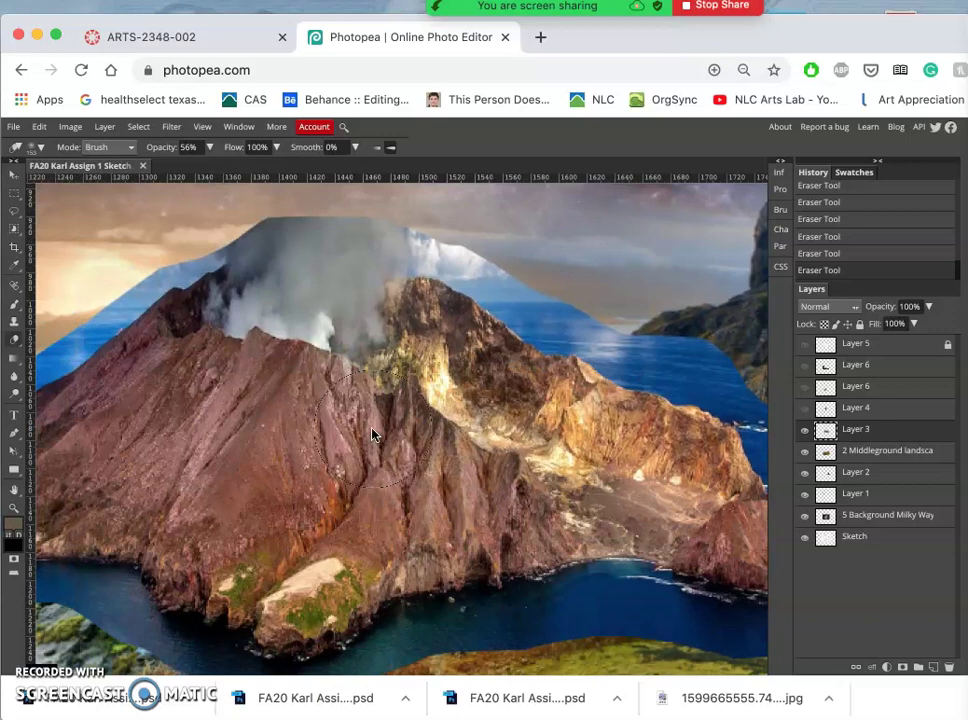
scroll(372, 433, up, 3)
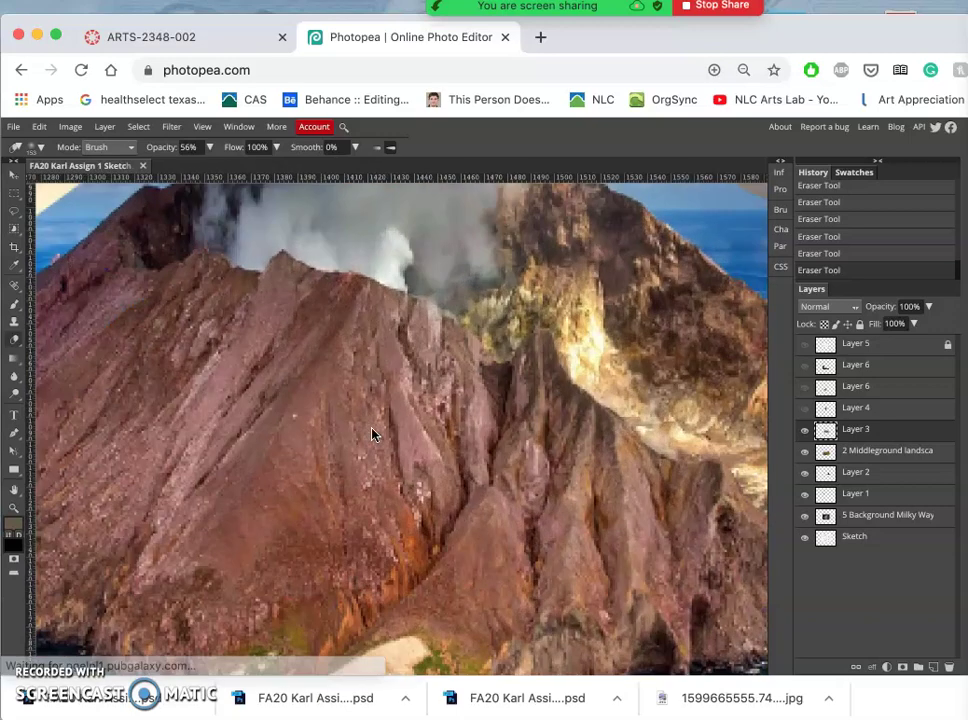
click(357, 408)
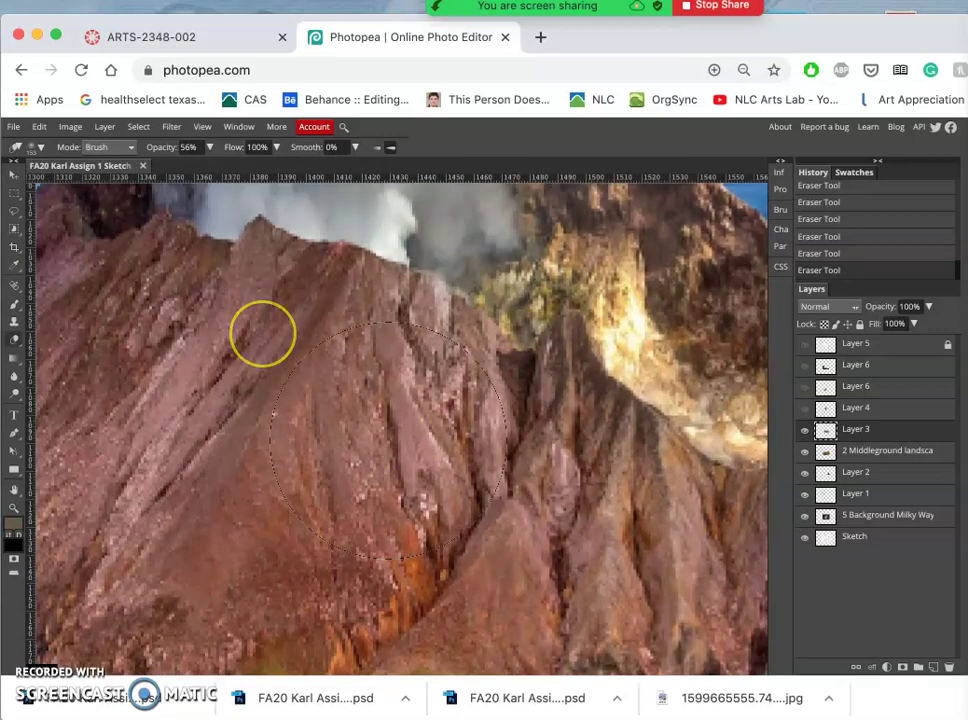
Lasso the patch of blue sky above the volcano's left crater rim on Layer 3, delete it, and deselect
scroll(262, 334, left, 4)
scroll(262, 334, up, 3)
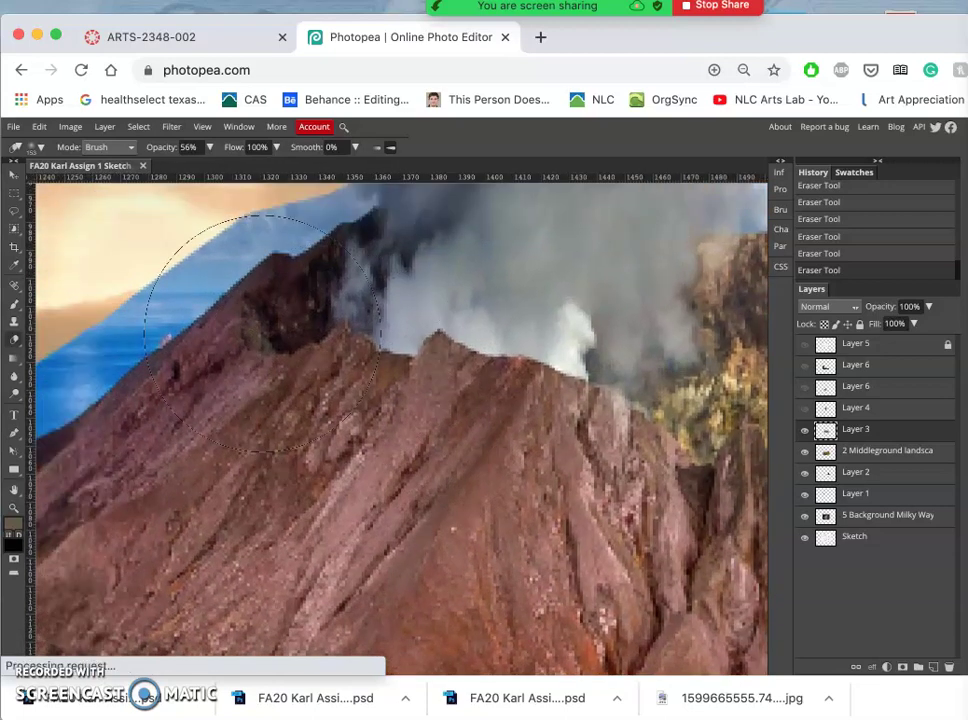
scroll(262, 334, left, 2)
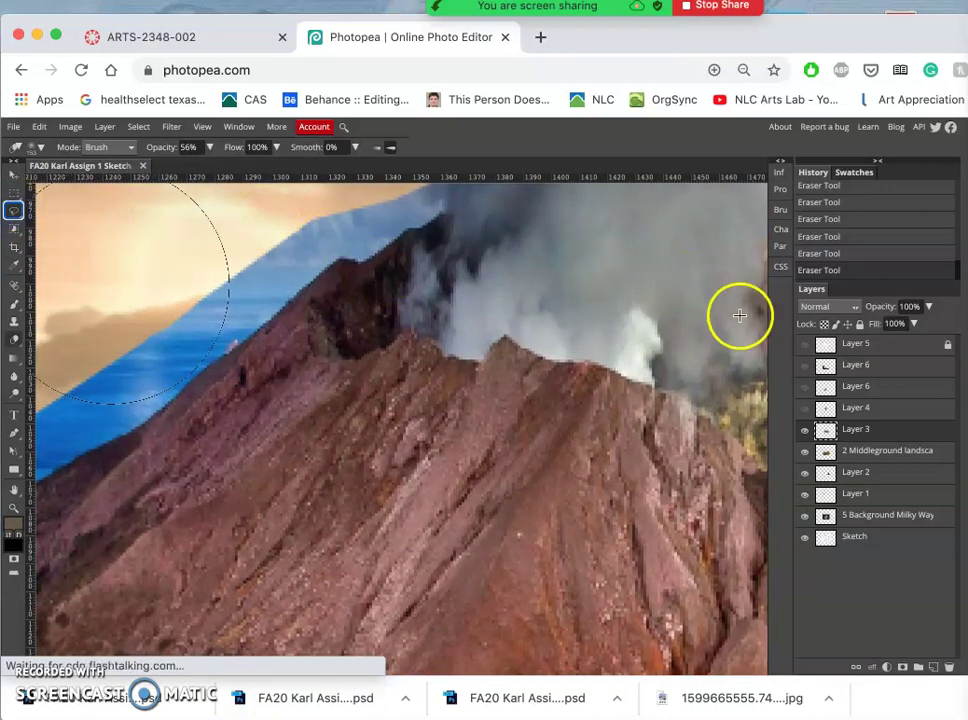
key(l)
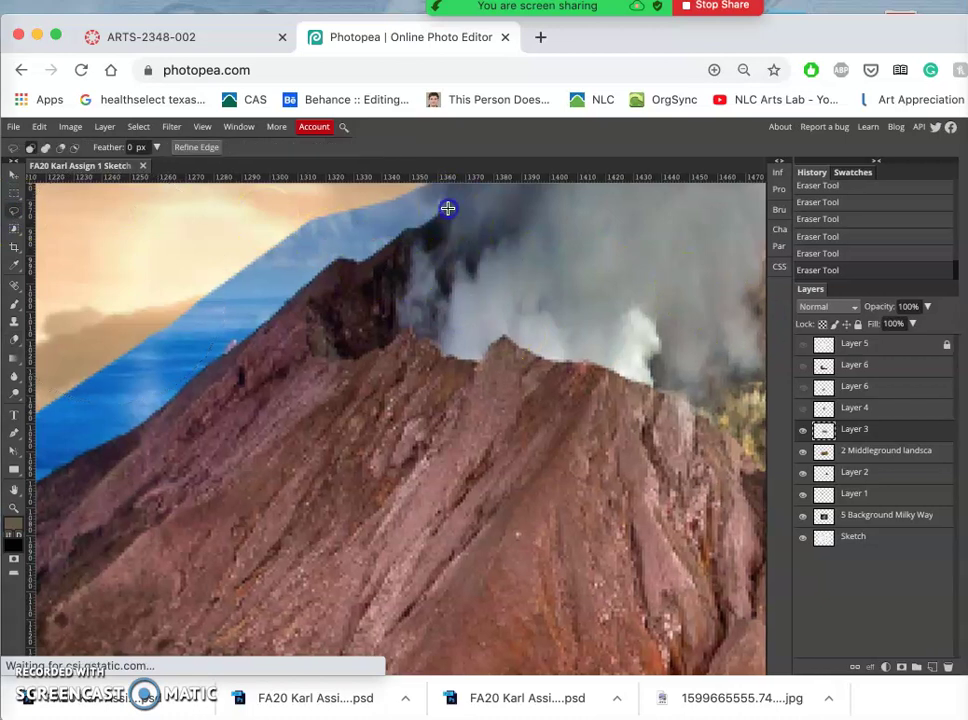
drag(439, 212, 414, 226)
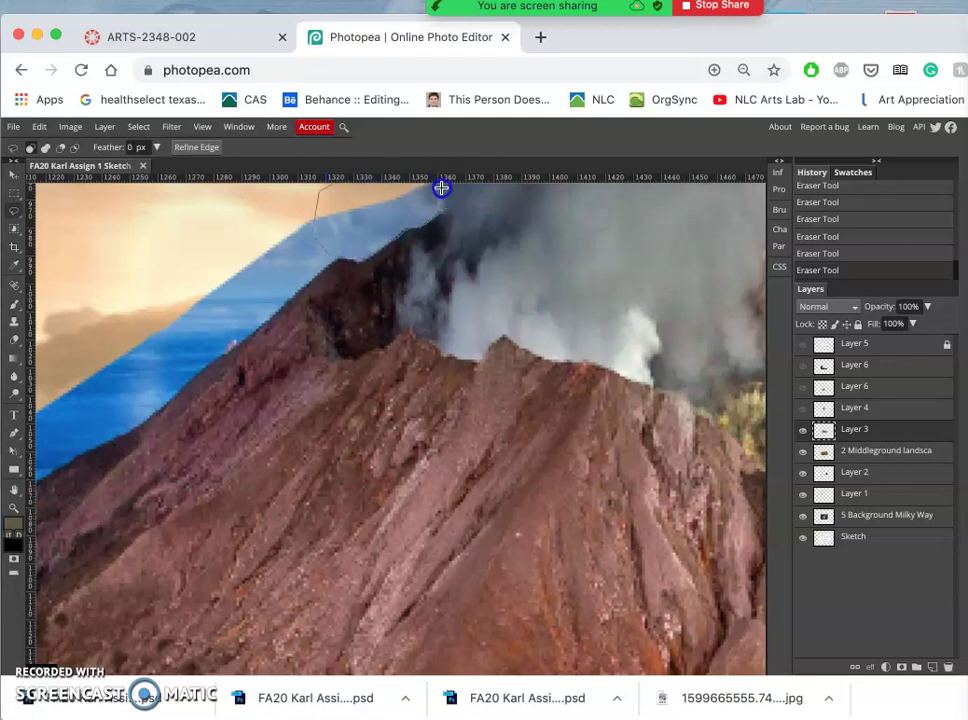
key(Delete)
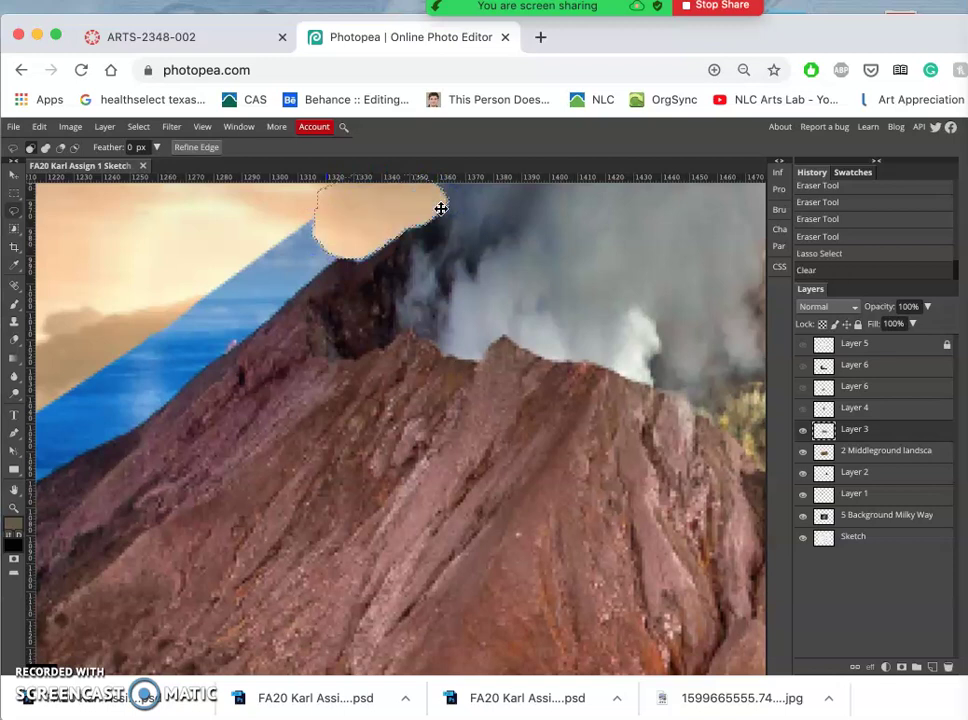
click(309, 244)
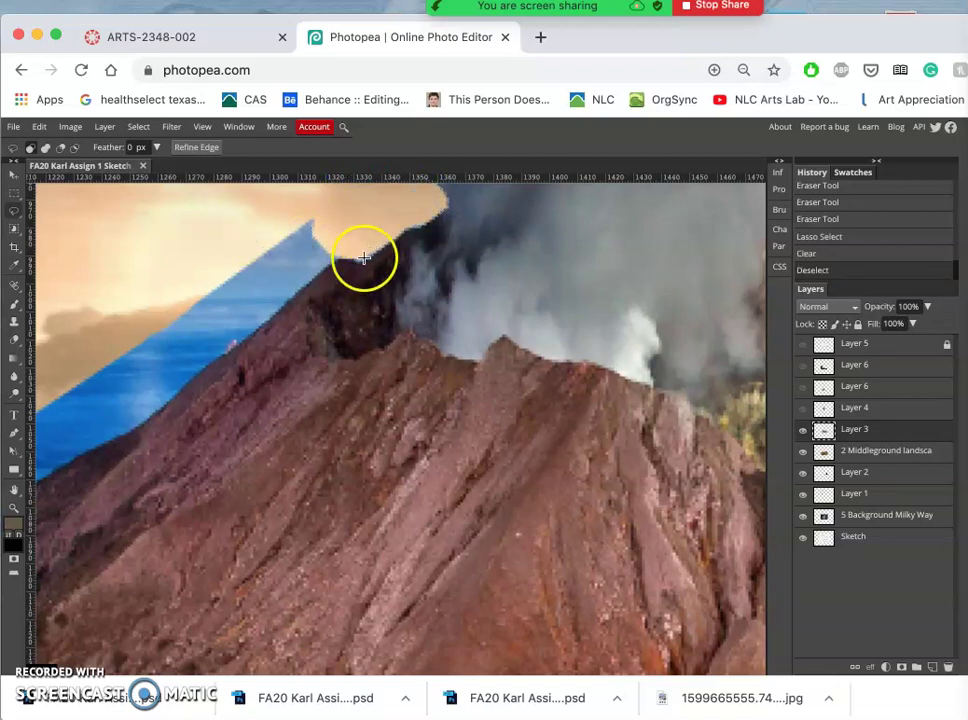
Set the lasso feather to 1 px, then select and delete the blue strip along the volcano's upper left slope and deselect
scroll(370, 259, up, 2)
scroll(372, 259, left, 2)
scroll(372, 259, up, 1)
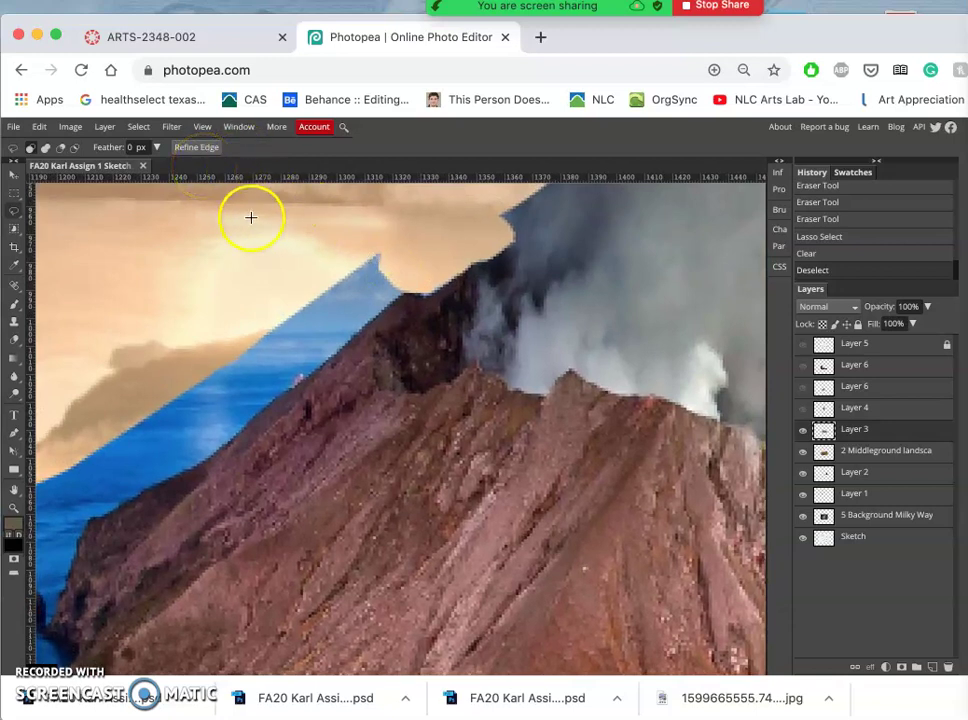
click(133, 147)
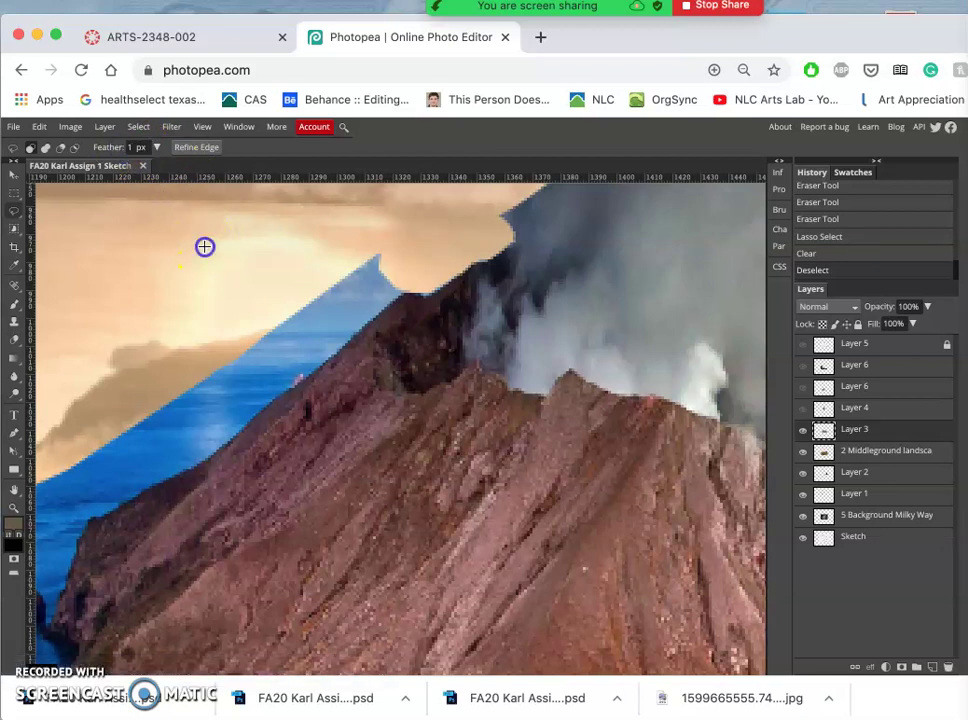
mouse_move(480, 281)
mouse_down()
mouse_move(449, 286)
mouse_move(515, 242)
mouse_up()
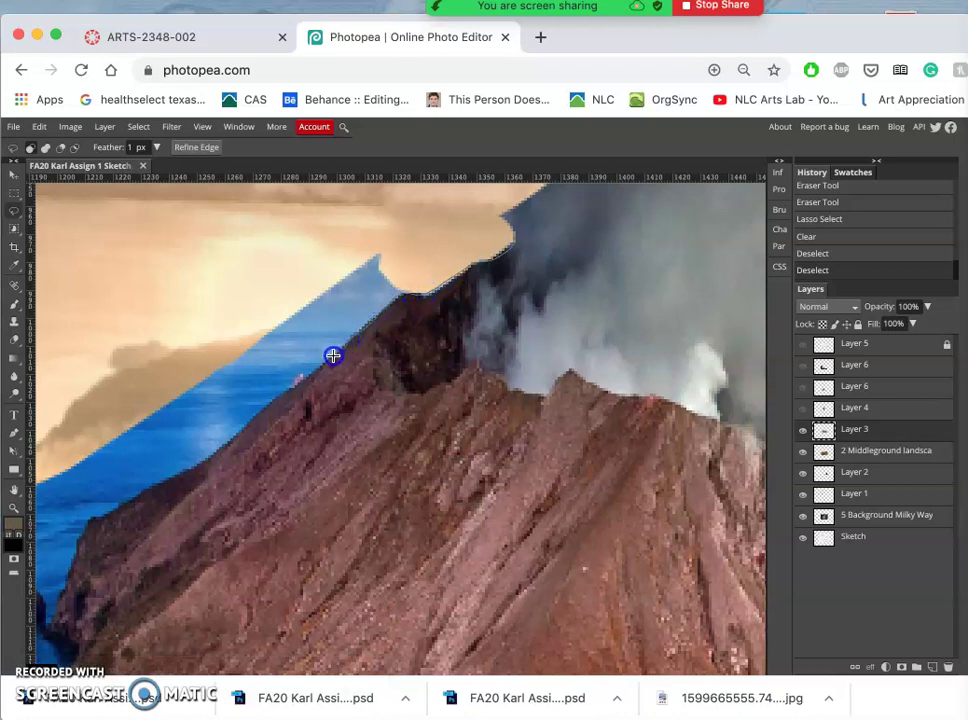
mouse_move(235, 314)
mouse_down()
mouse_move(312, 217)
mouse_move(401, 187)
mouse_move(456, 201)
mouse_up()
key(Delete)
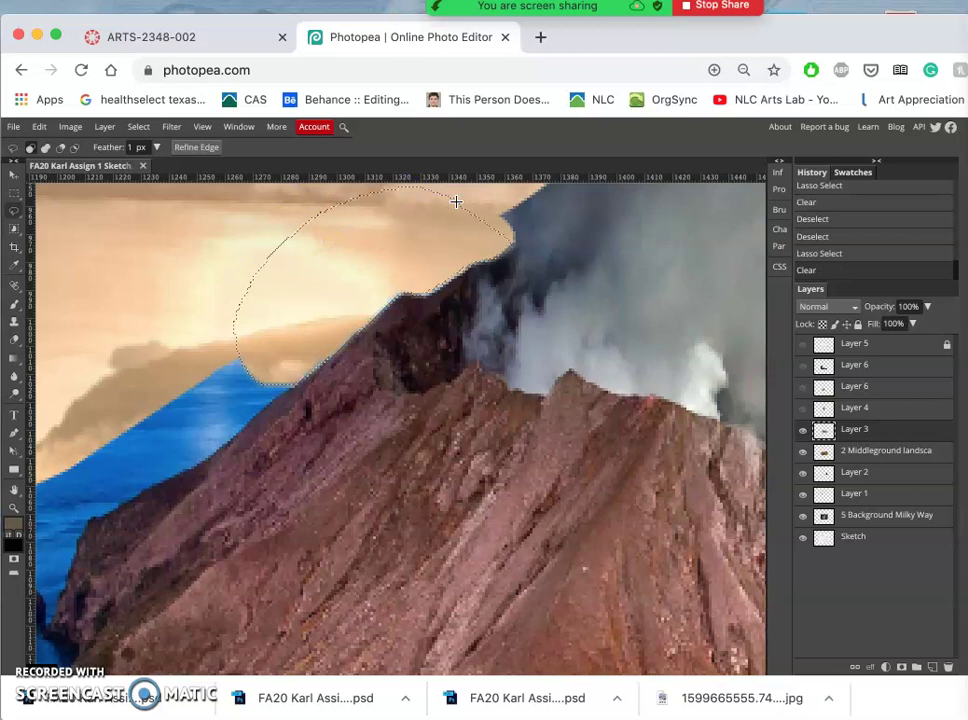
key(super+d)
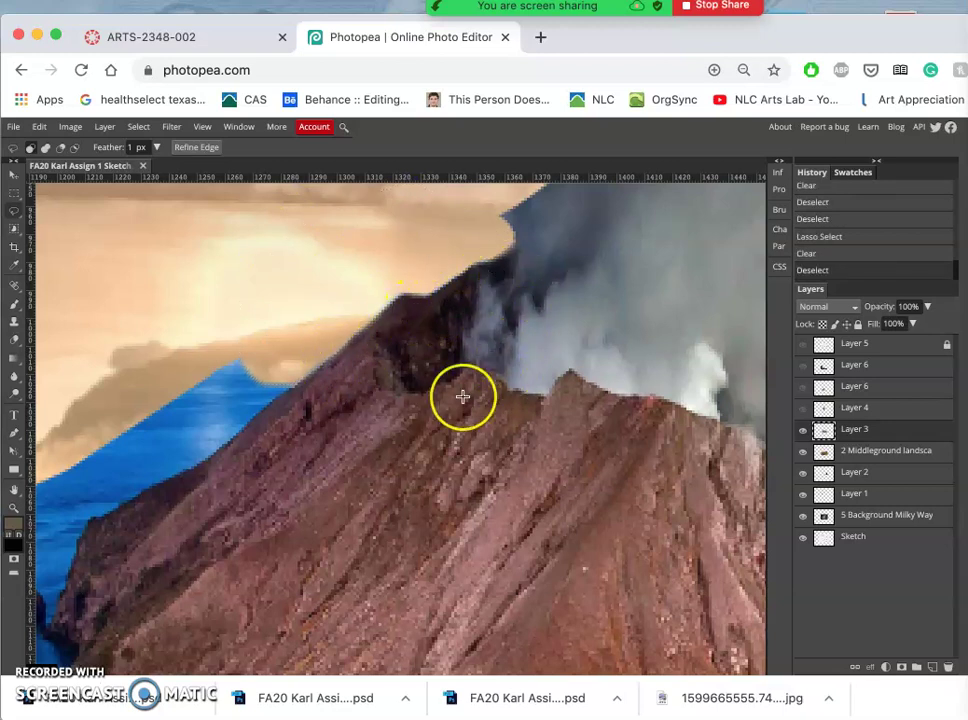
Lasso along the volcano's middle left slope and delete the blue sea outside it
scroll(463, 397, up, 1)
scroll(454, 380, up, 2)
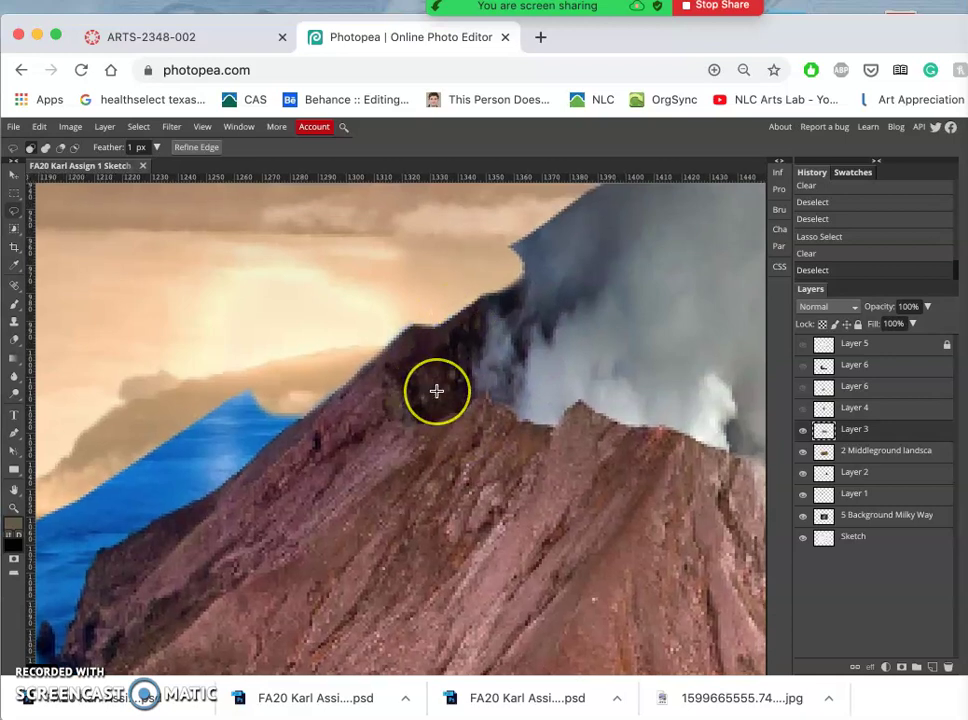
scroll(436, 391, left, 3)
scroll(436, 391, down, 3)
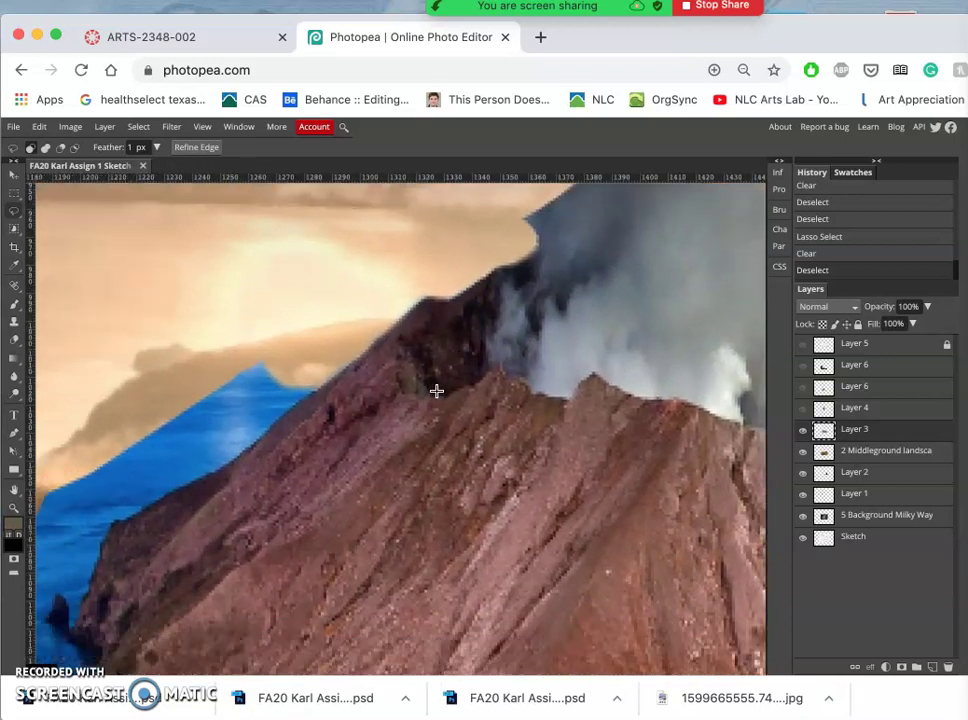
scroll(436, 390, down, 1)
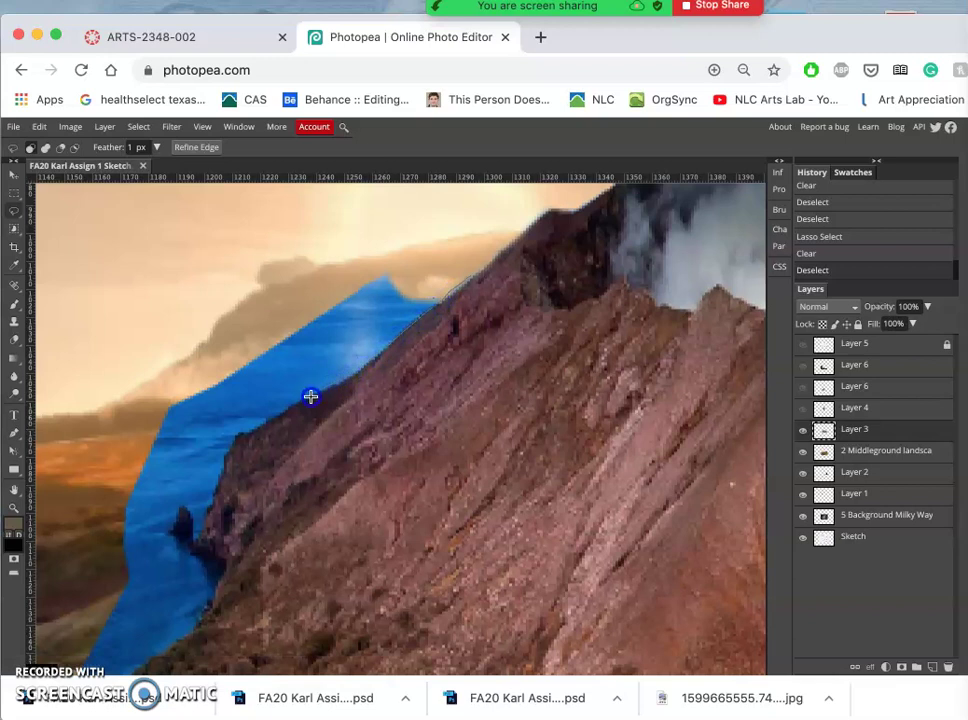
mouse_move(311, 397)
mouse_down()
mouse_move(242, 434)
mouse_move(224, 457)
mouse_up()
mouse_move(131, 459)
mouse_down()
mouse_move(128, 362)
mouse_move(225, 289)
mouse_move(320, 259)
mouse_move(401, 246)
mouse_move(430, 255)
mouse_up()
key(Delete)
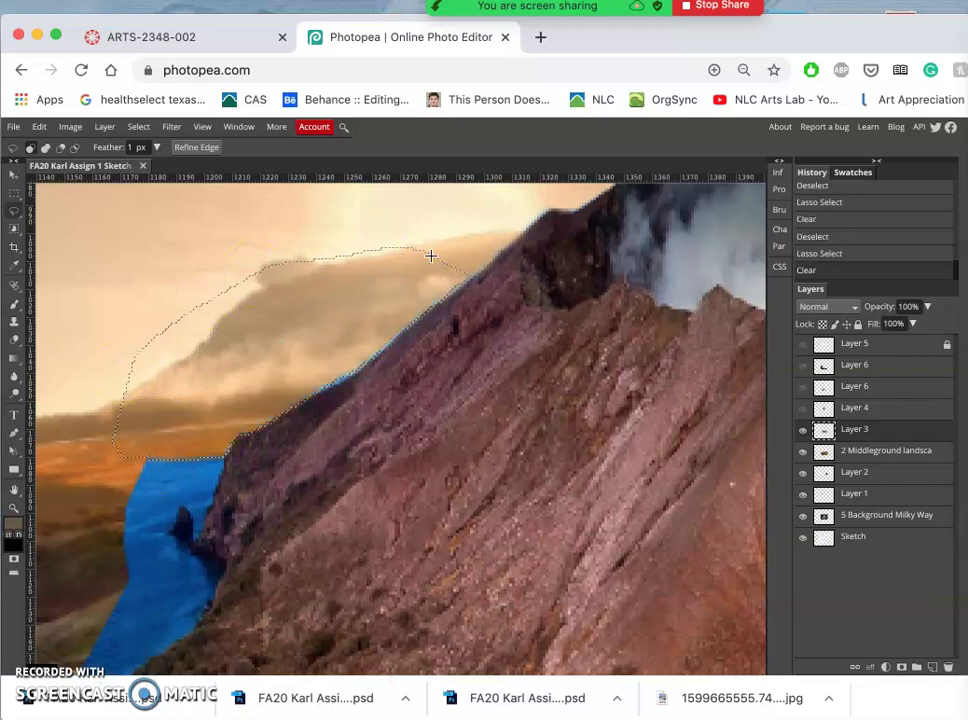
Deselect, then lasso and delete leftover blue slivers along the volcano's left slope, clearing the selection again
scroll(428, 385, down, 5)
scroll(428, 385, left, 4)
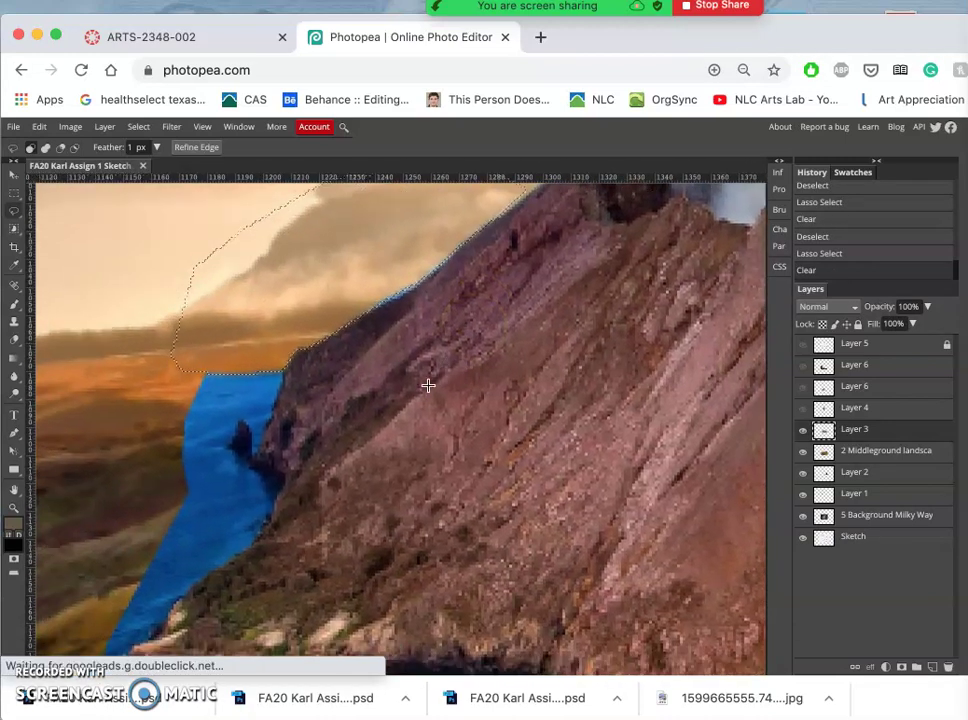
scroll(428, 385, left, 1)
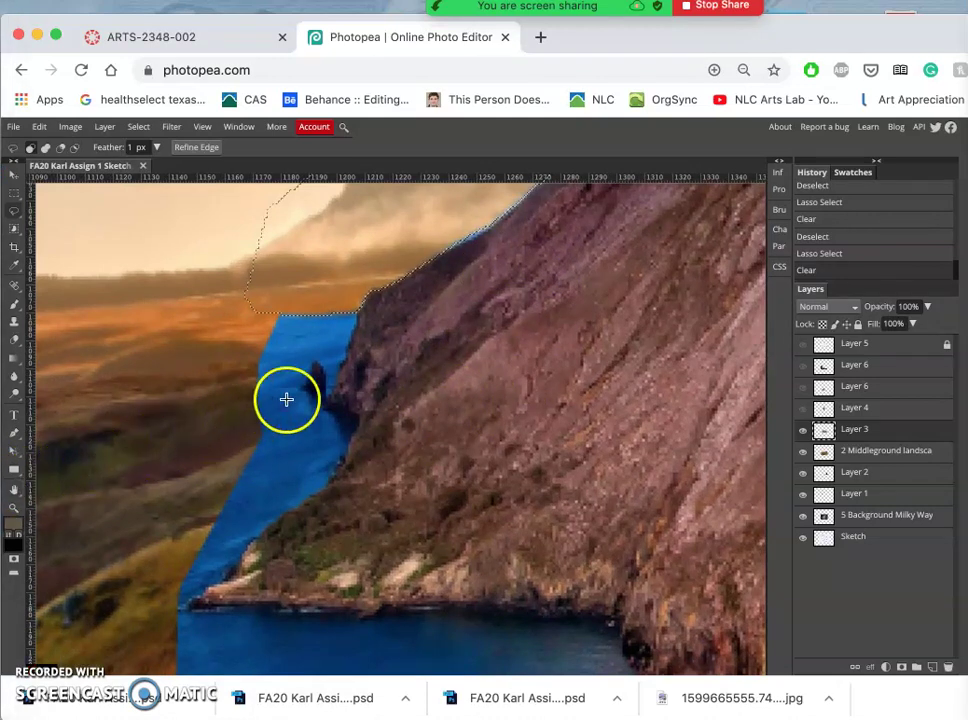
mouse_move(389, 376)
mouse_down()
mouse_move(452, 460)
mouse_move(406, 366)
mouse_move(308, 411)
mouse_up()
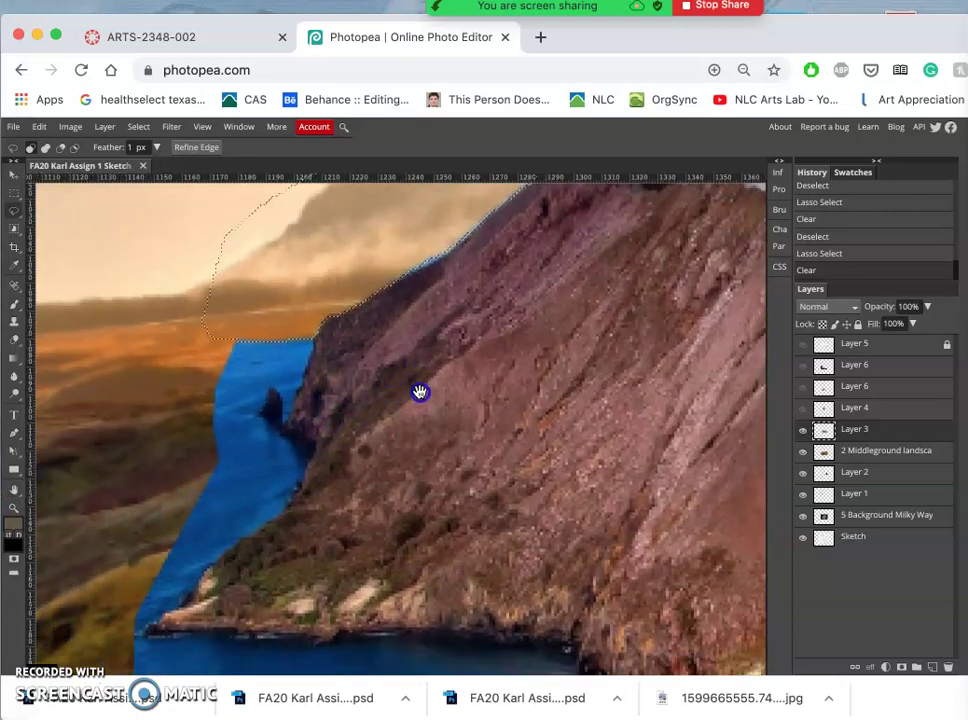
scroll(419, 391, left, 5)
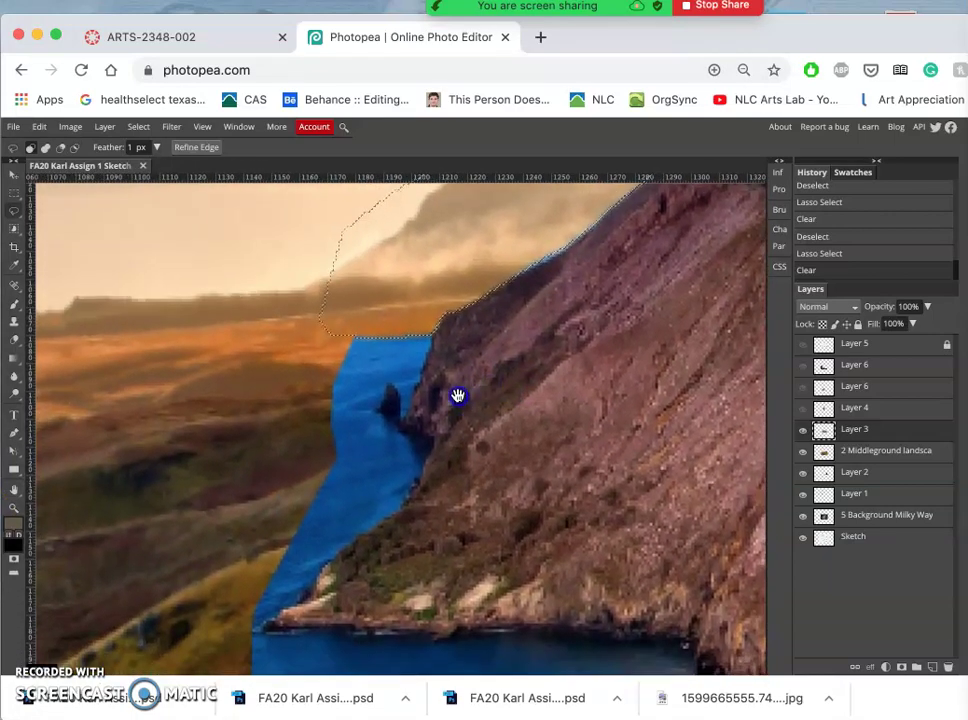
drag(457, 396, 464, 396)
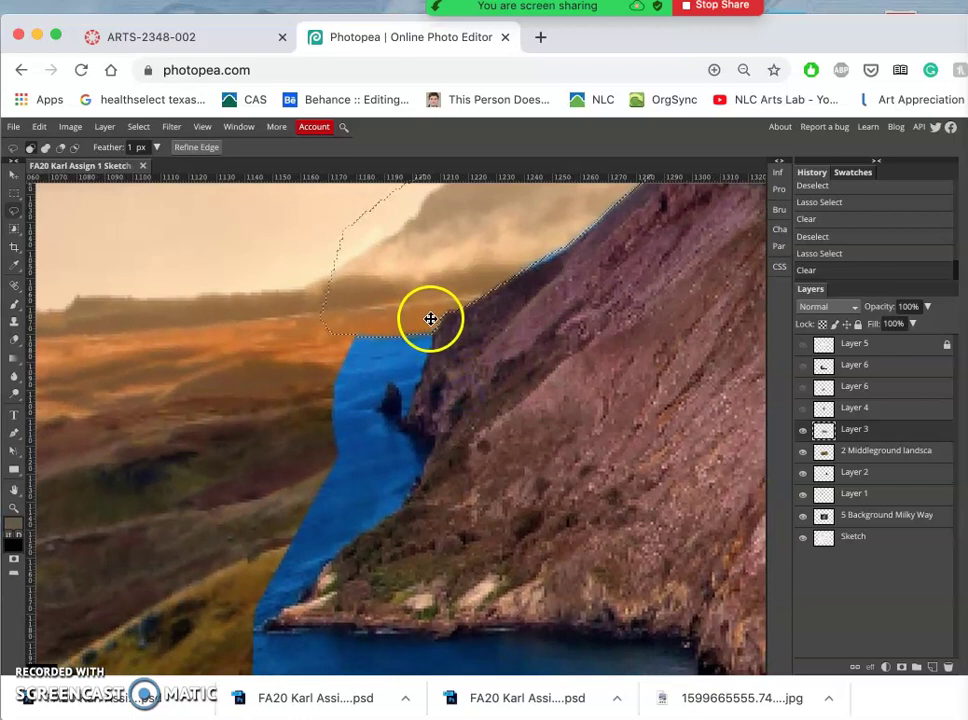
click(327, 363)
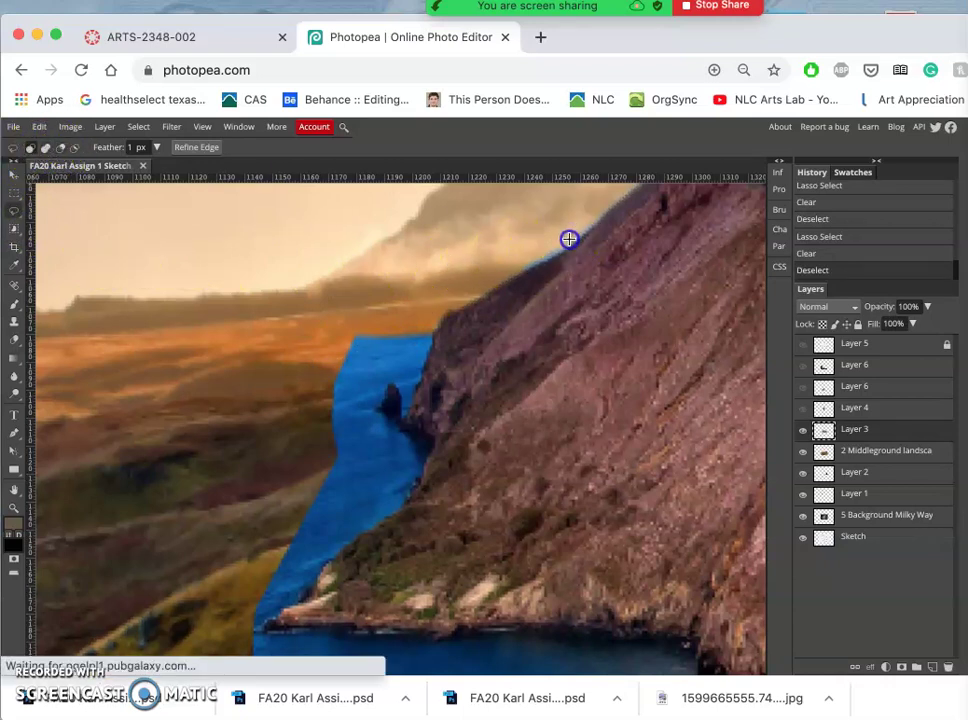
mouse_move(569, 239)
mouse_down()
mouse_move(536, 262)
mouse_move(574, 231)
mouse_move(534, 261)
mouse_move(519, 253)
mouse_up()
key(Delete)
click(532, 238)
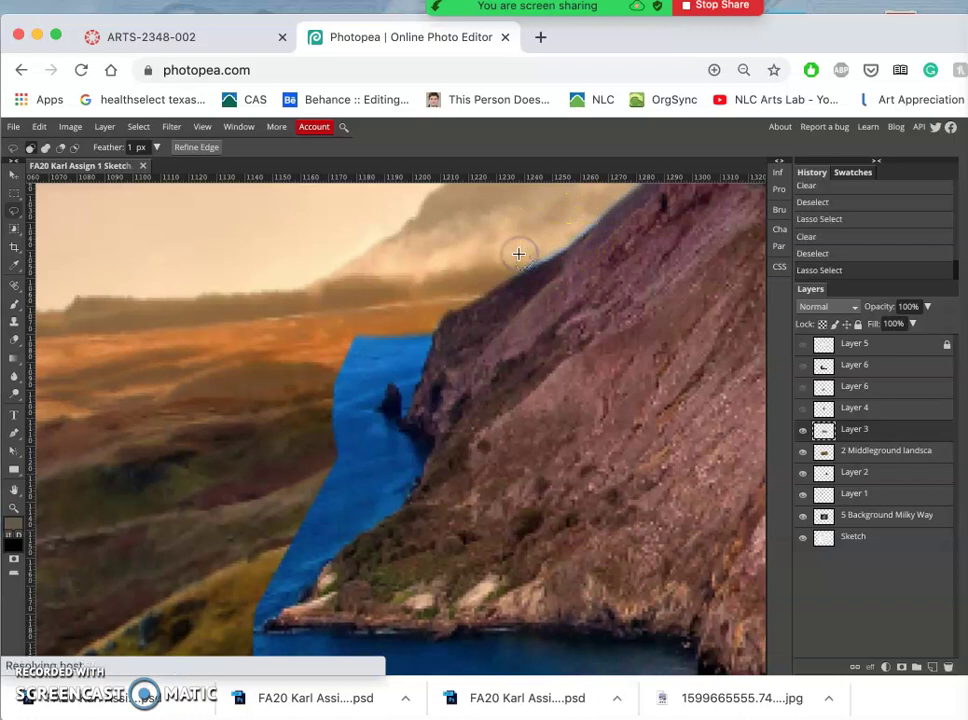
key(Delete)
drag(459, 263, 459, 263)
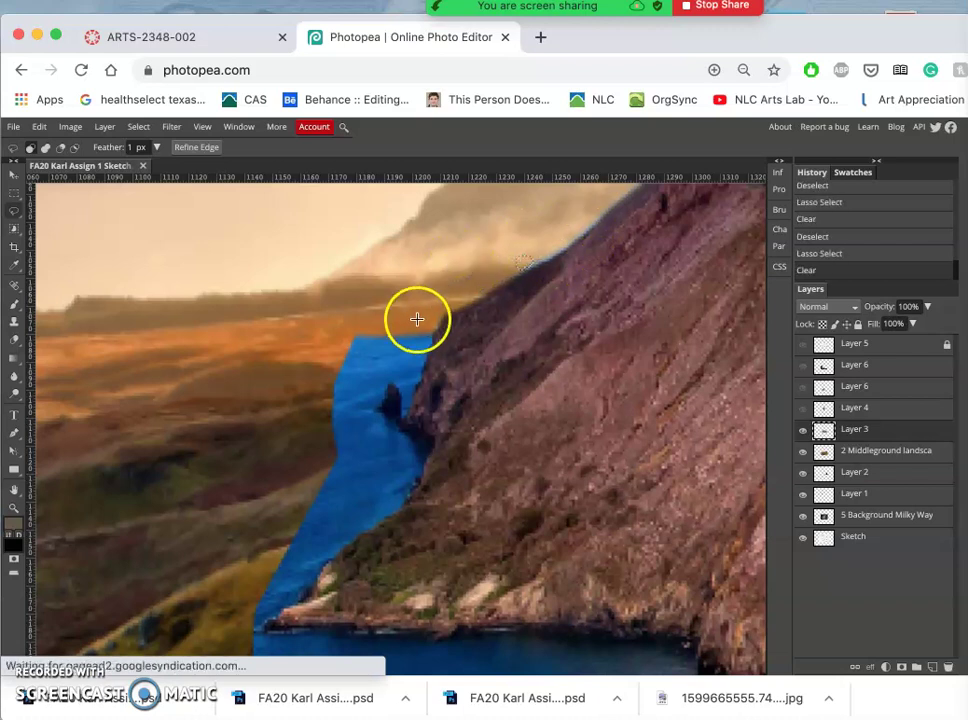
Lasso around the cliff and shoreline at the volcano's lower left, delete the sea and small rock beside it, and deselect
drag(435, 323, 414, 400)
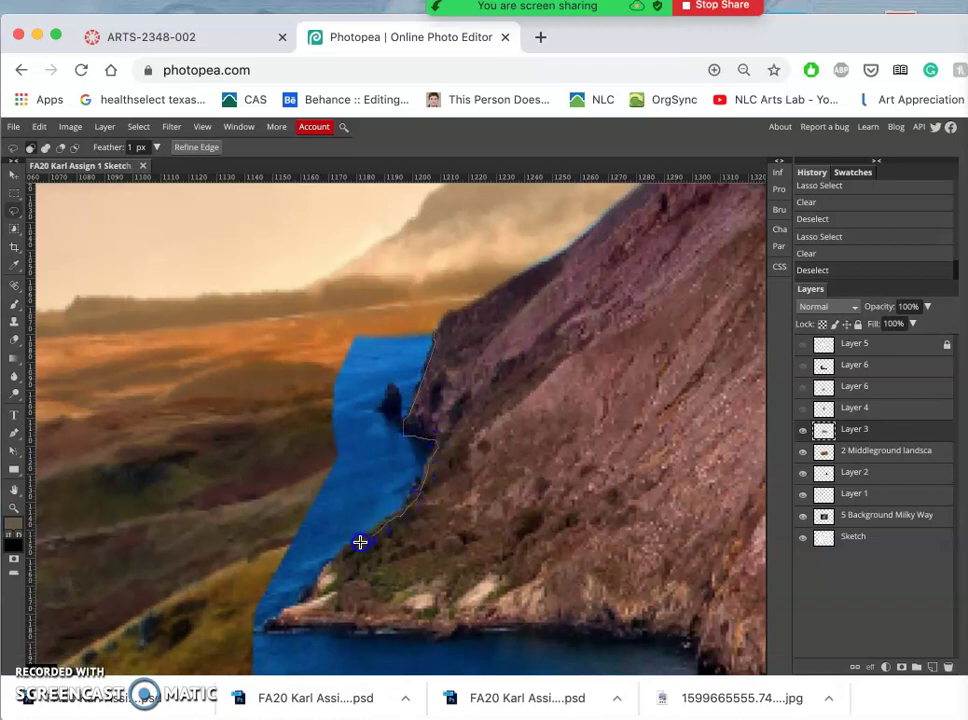
mouse_move(332, 563)
mouse_down()
mouse_move(304, 602)
mouse_move(274, 623)
mouse_move(261, 628)
mouse_move(232, 607)
mouse_move(236, 423)
mouse_move(302, 338)
mouse_move(393, 305)
mouse_up()
key(Delete)
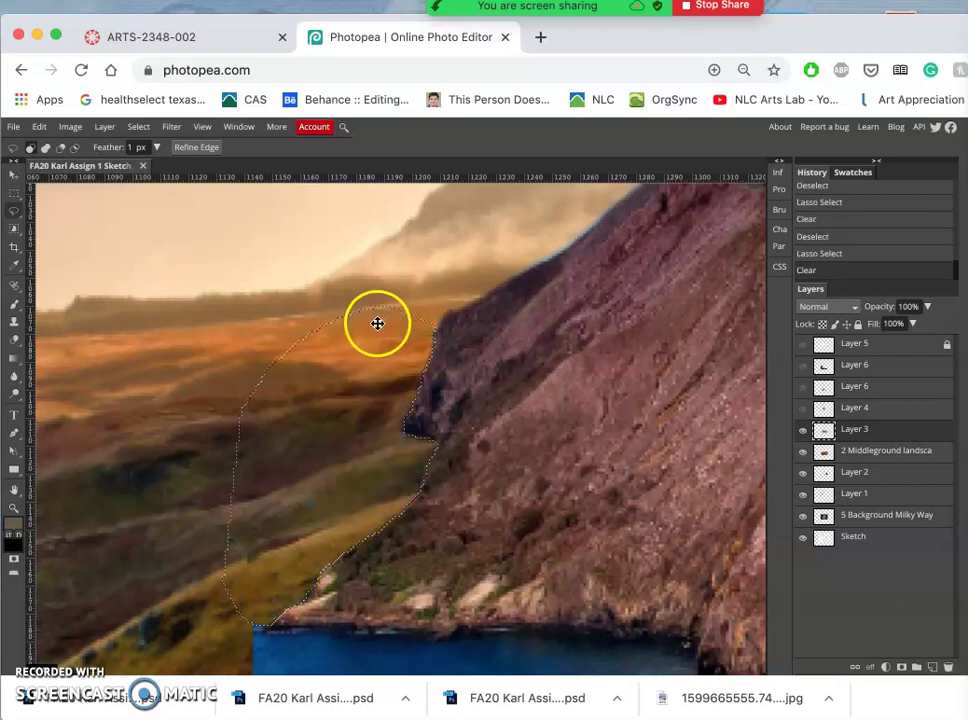
click(387, 257)
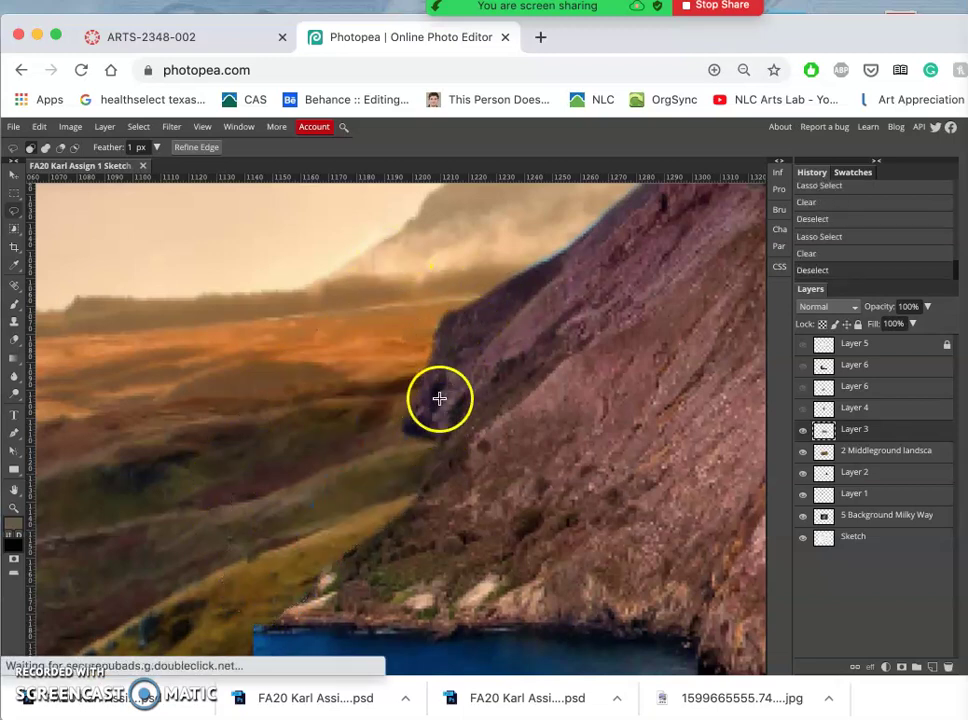
scroll(326, 457, right, 5)
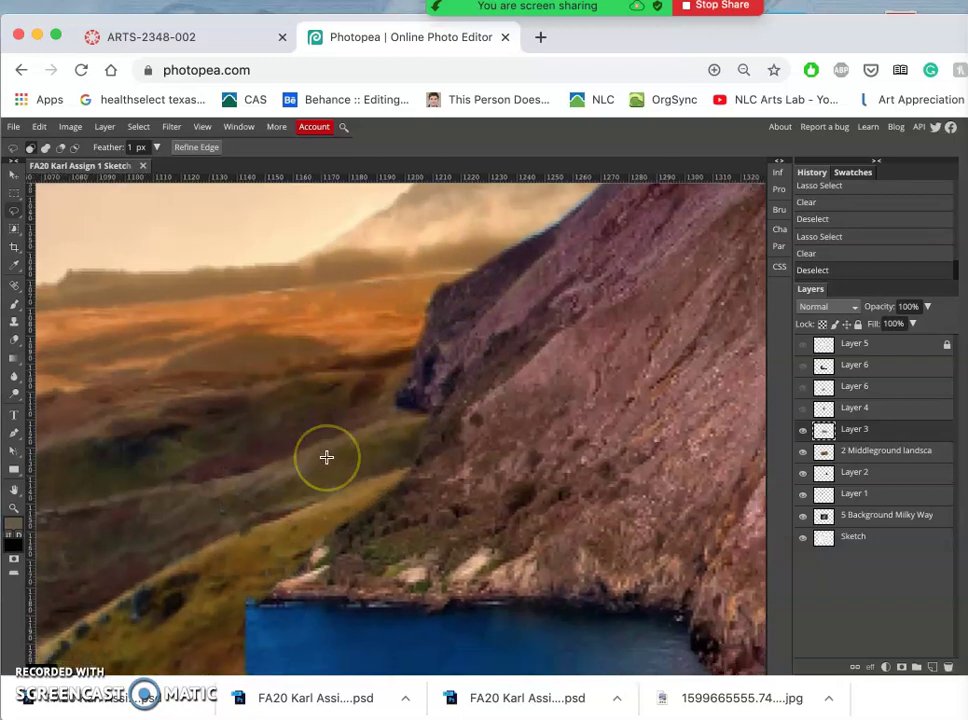
scroll(327, 462, down, 5)
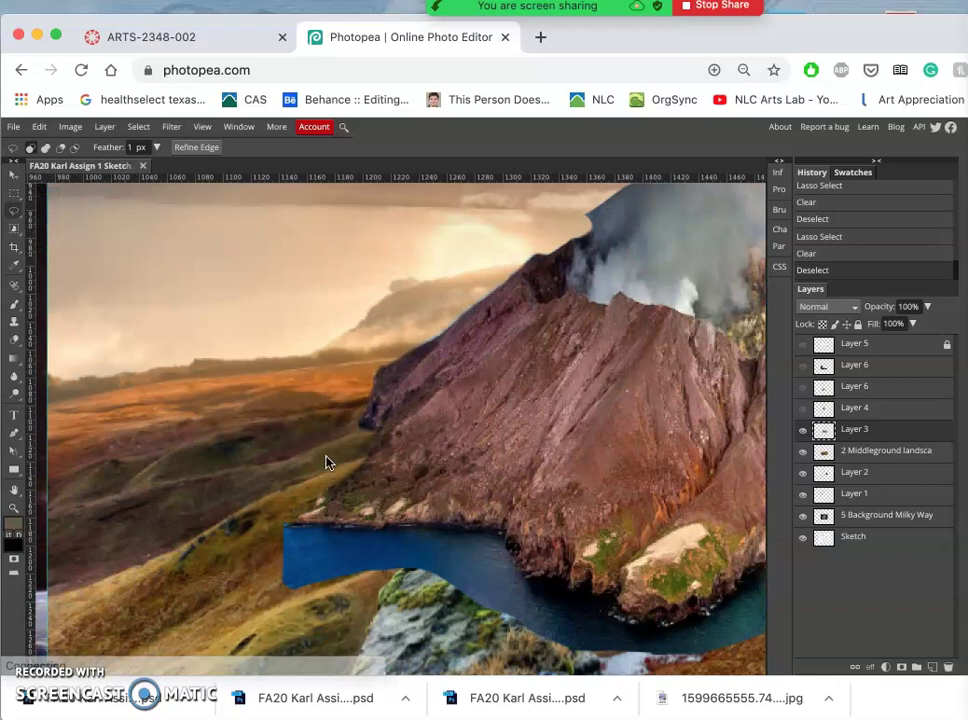
Lasso along the volcano's lower left shoreline, delete the blue sea below it down to the mossy rock, and deselect
scroll(326, 462, up, 3)
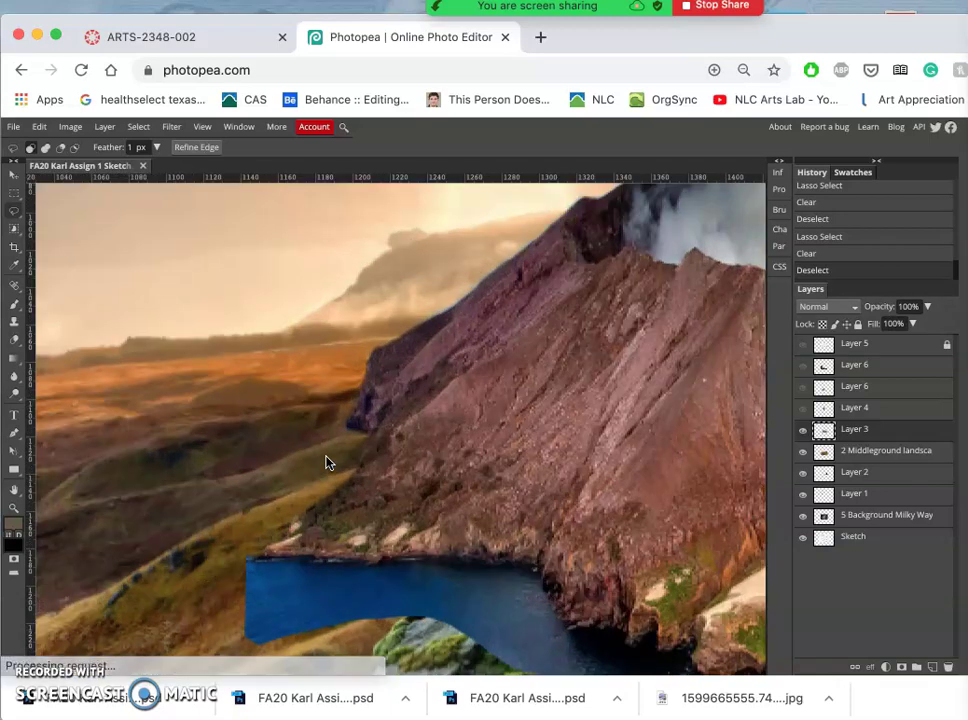
scroll(326, 462, up, 2)
scroll(326, 462, down, 3)
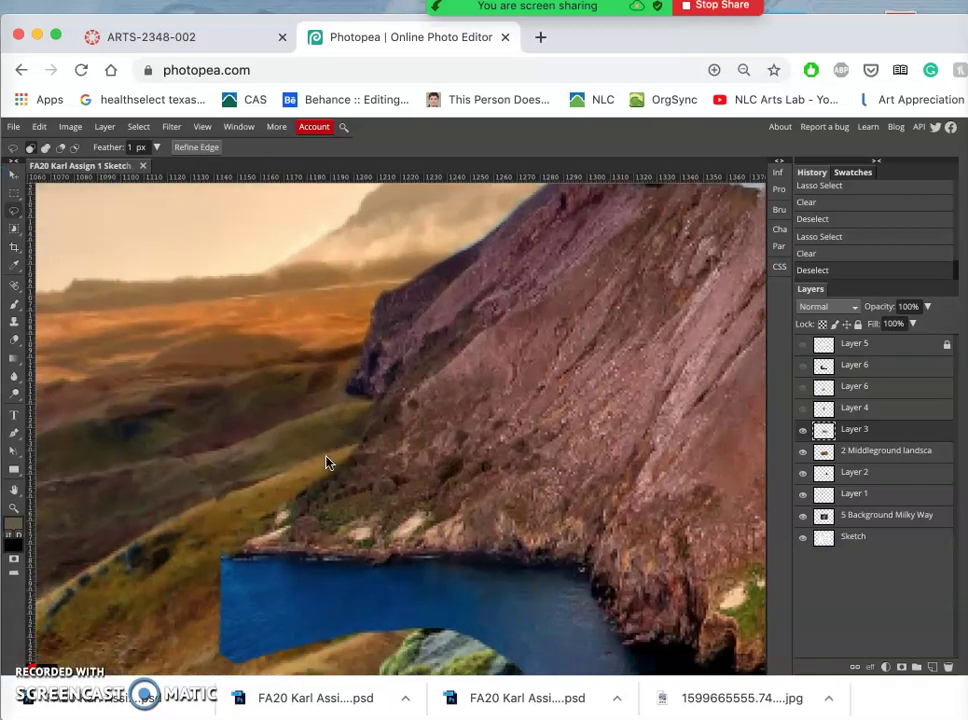
drag(268, 448, 268, 444)
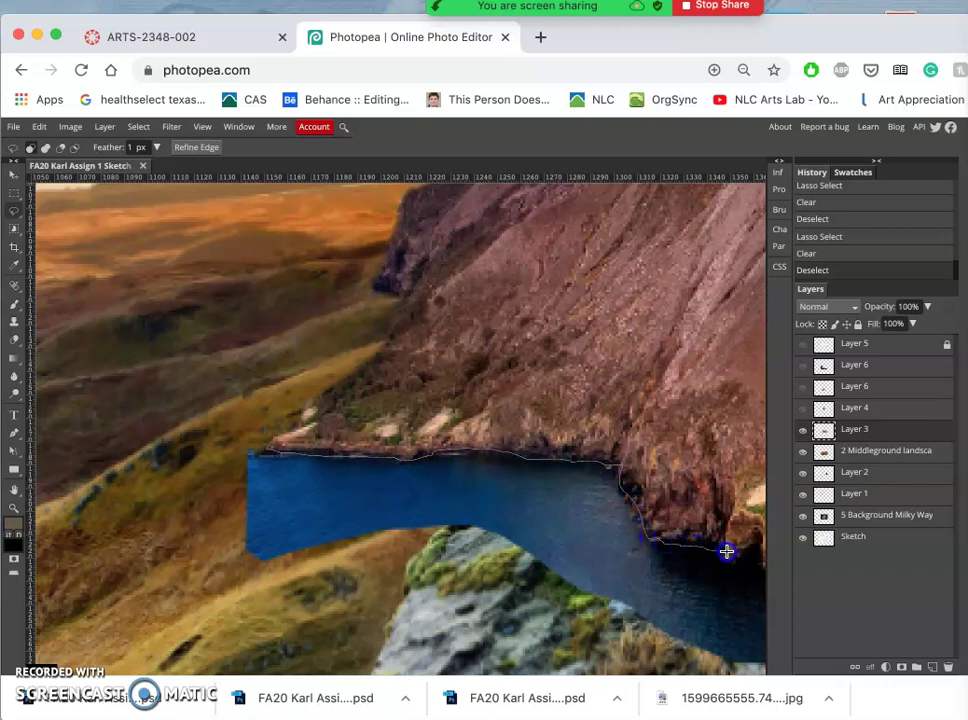
mouse_move(742, 560)
mouse_down()
mouse_move(737, 628)
mouse_move(645, 689)
mouse_move(362, 674)
mouse_move(227, 597)
mouse_move(207, 524)
mouse_move(254, 409)
mouse_up()
key(Delete)
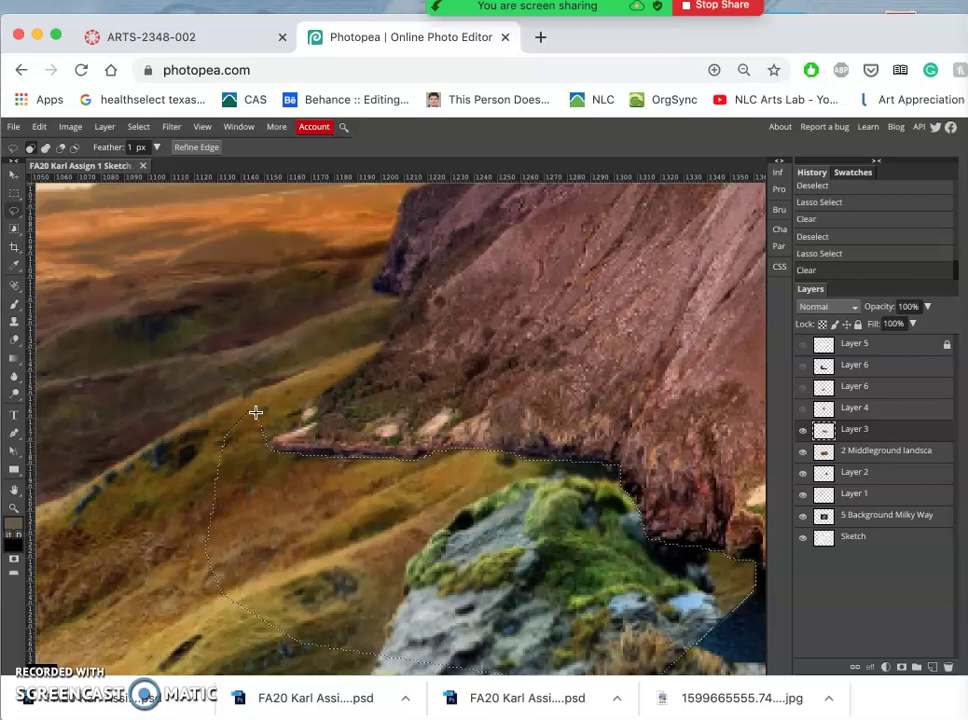
click(339, 380)
Lasso along the base of the green and tan rocky outcrop at the volcano's foot, following its waterline to separate the sea
scroll(341, 381, right, 5)
scroll(341, 381, down, 2)
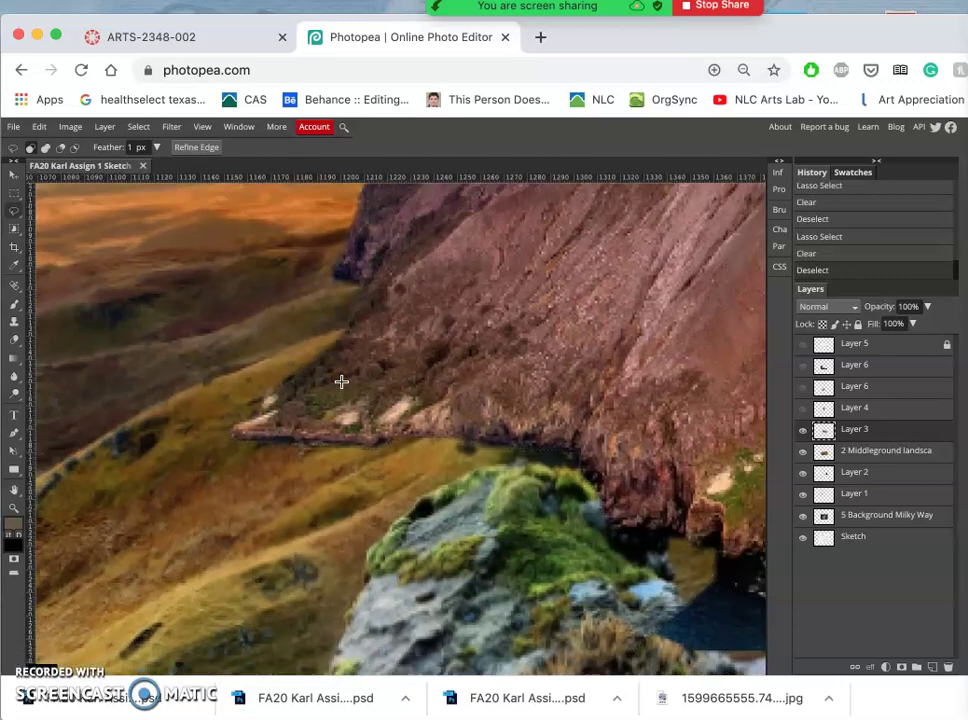
scroll(341, 381, right, 5)
scroll(341, 381, down, 2)
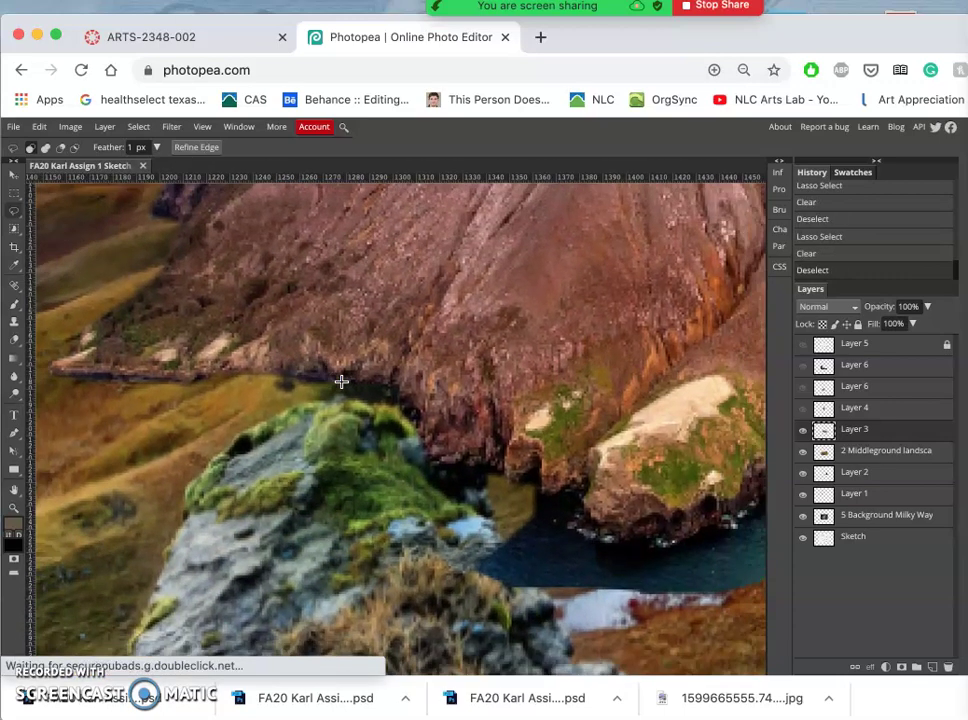
scroll(341, 382, right, 2)
scroll(341, 382, down, 1)
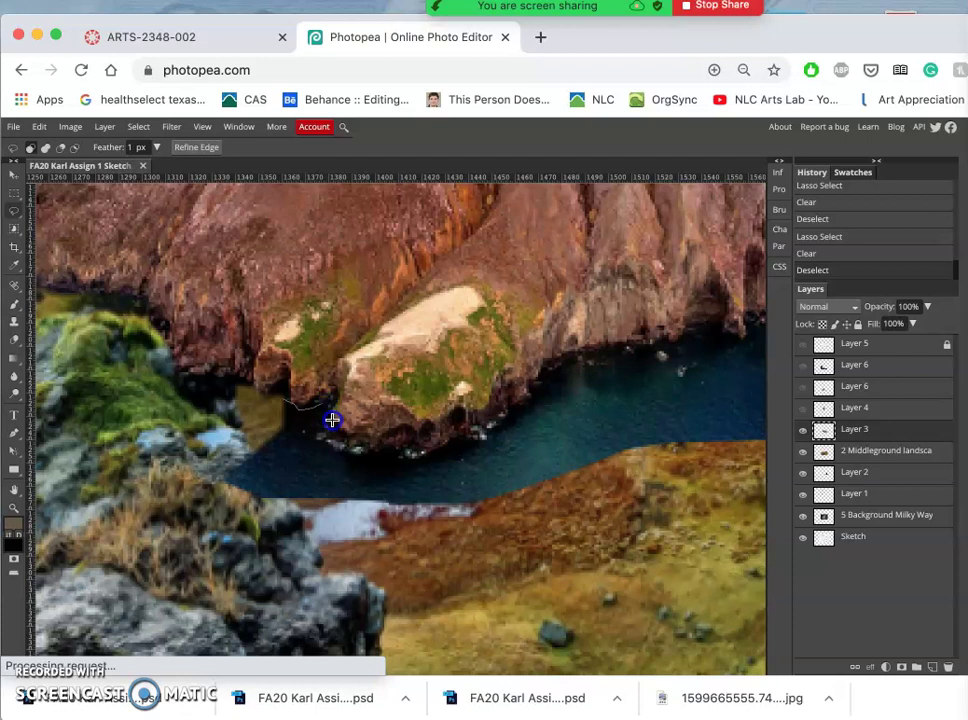
mouse_move(332, 420)
mouse_down()
mouse_move(365, 456)
mouse_move(421, 456)
mouse_move(446, 444)
mouse_up()
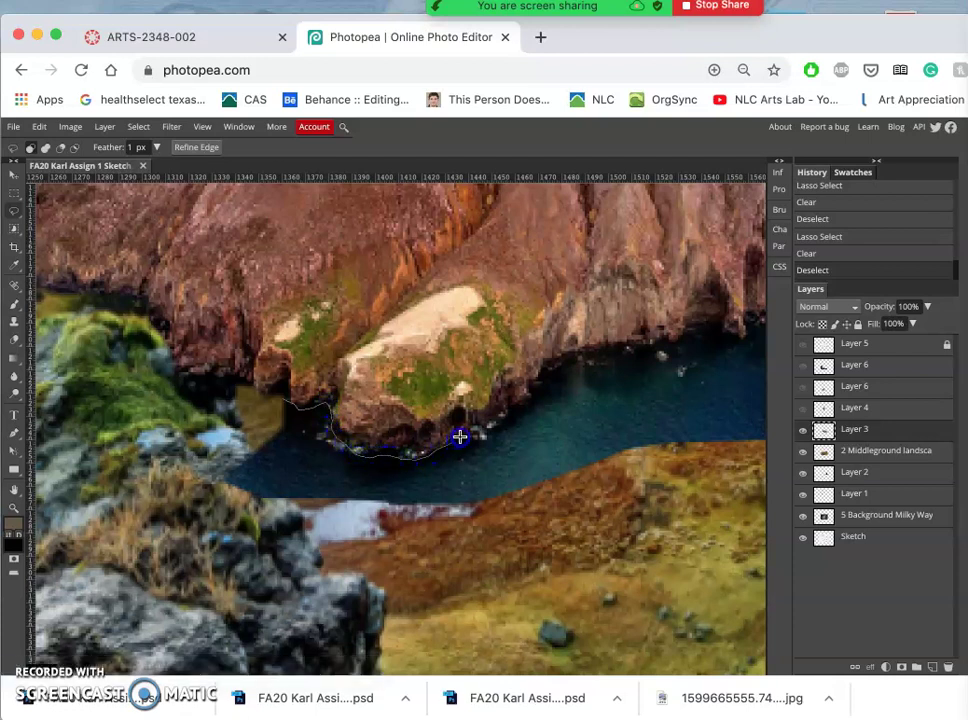